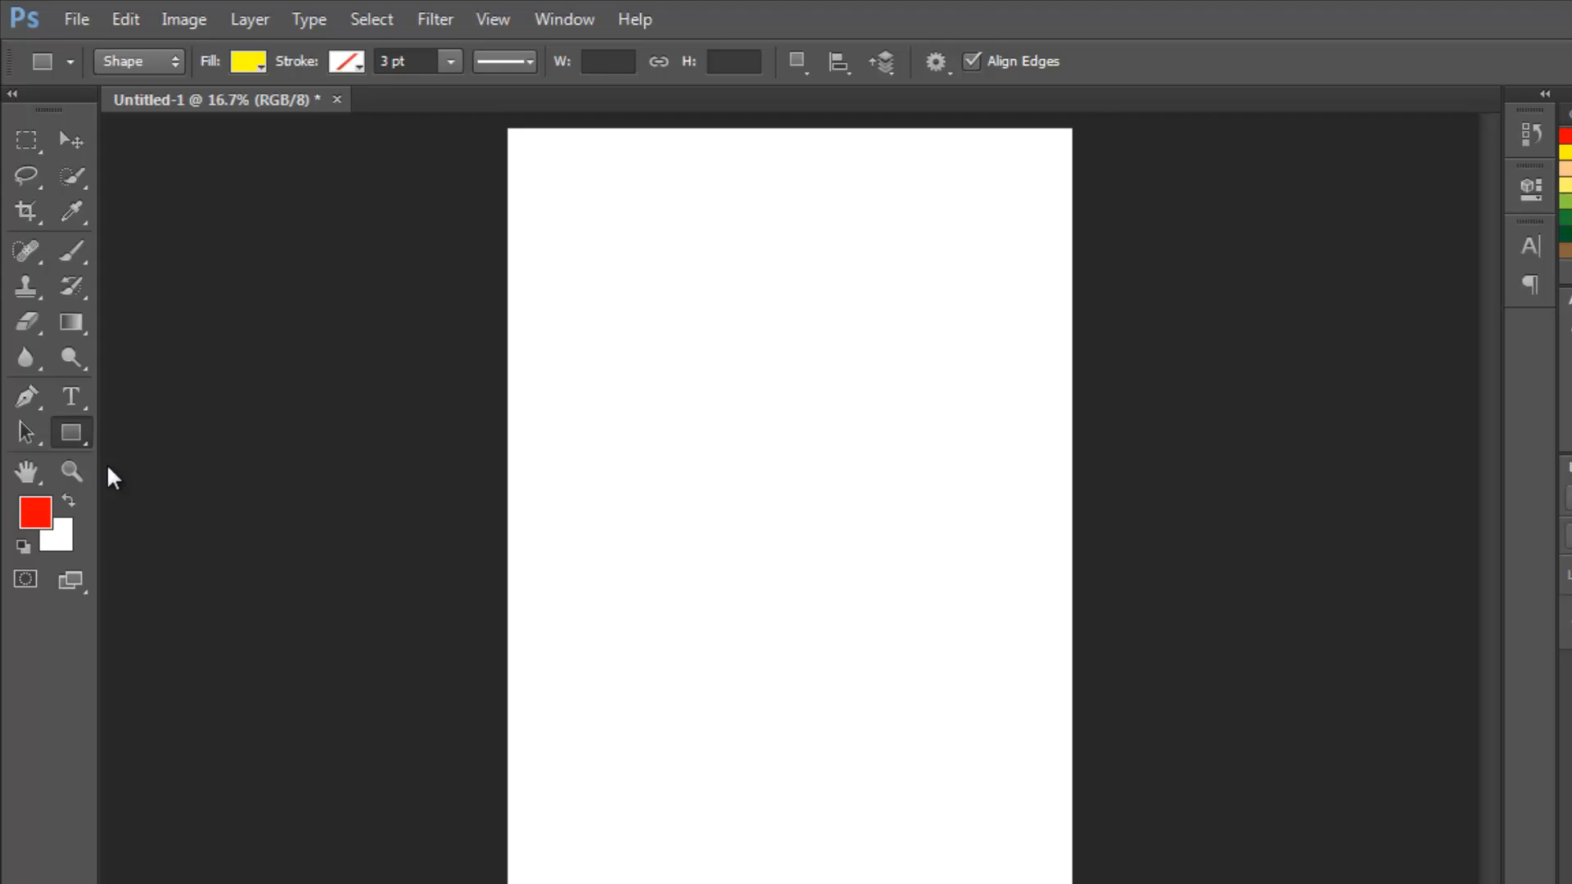
Step: Draw a rectangular path in the upper half of the page with the Rectangle tool in Path mode
left_click(71, 432)
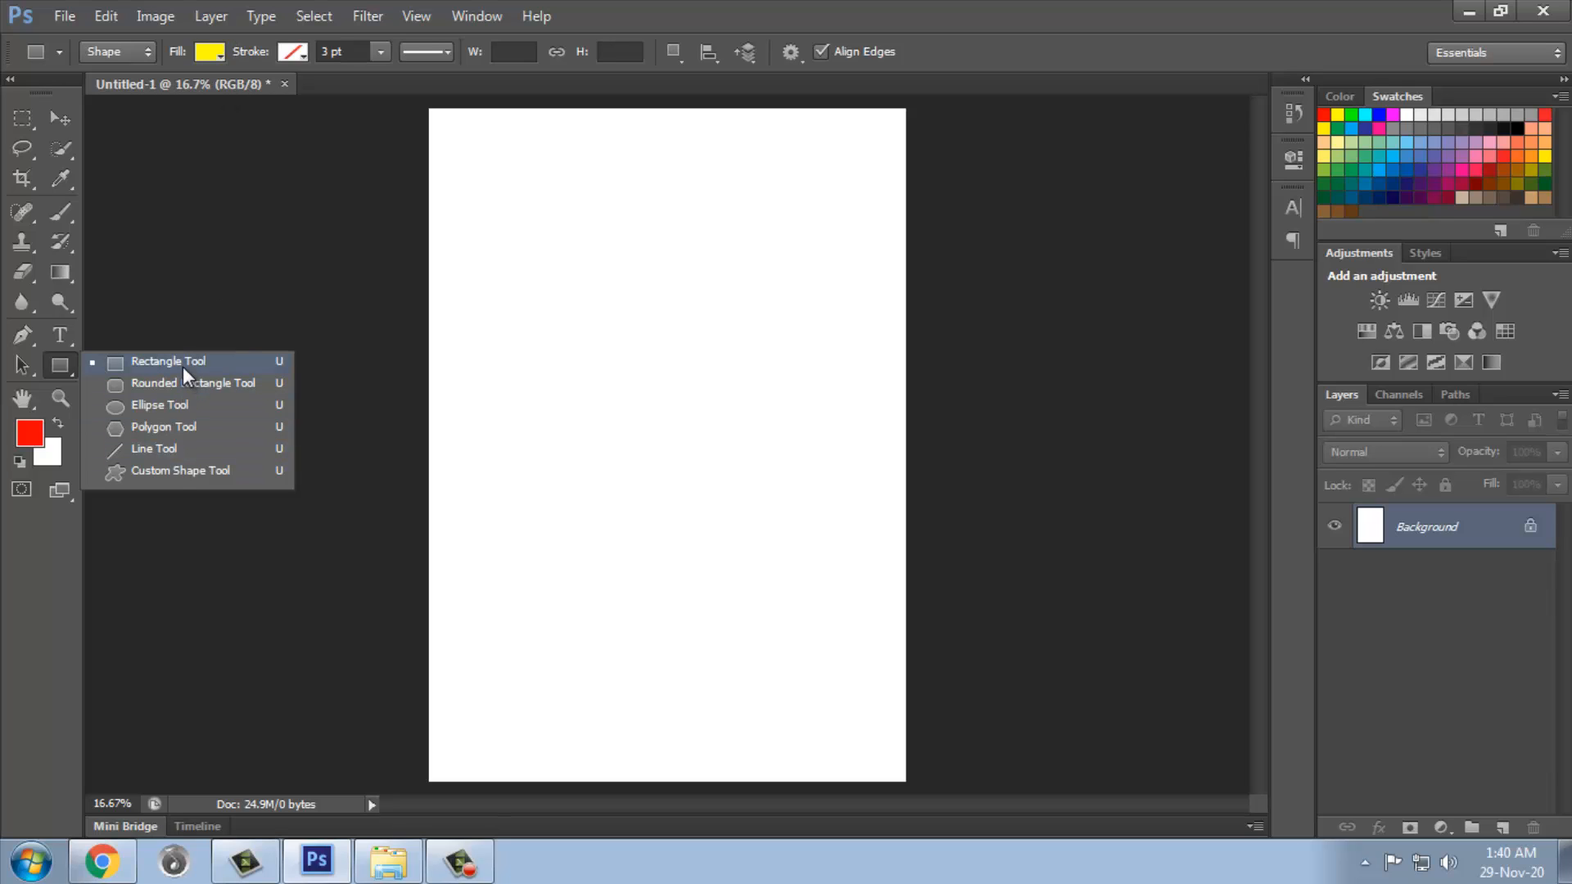
left_click(183, 369)
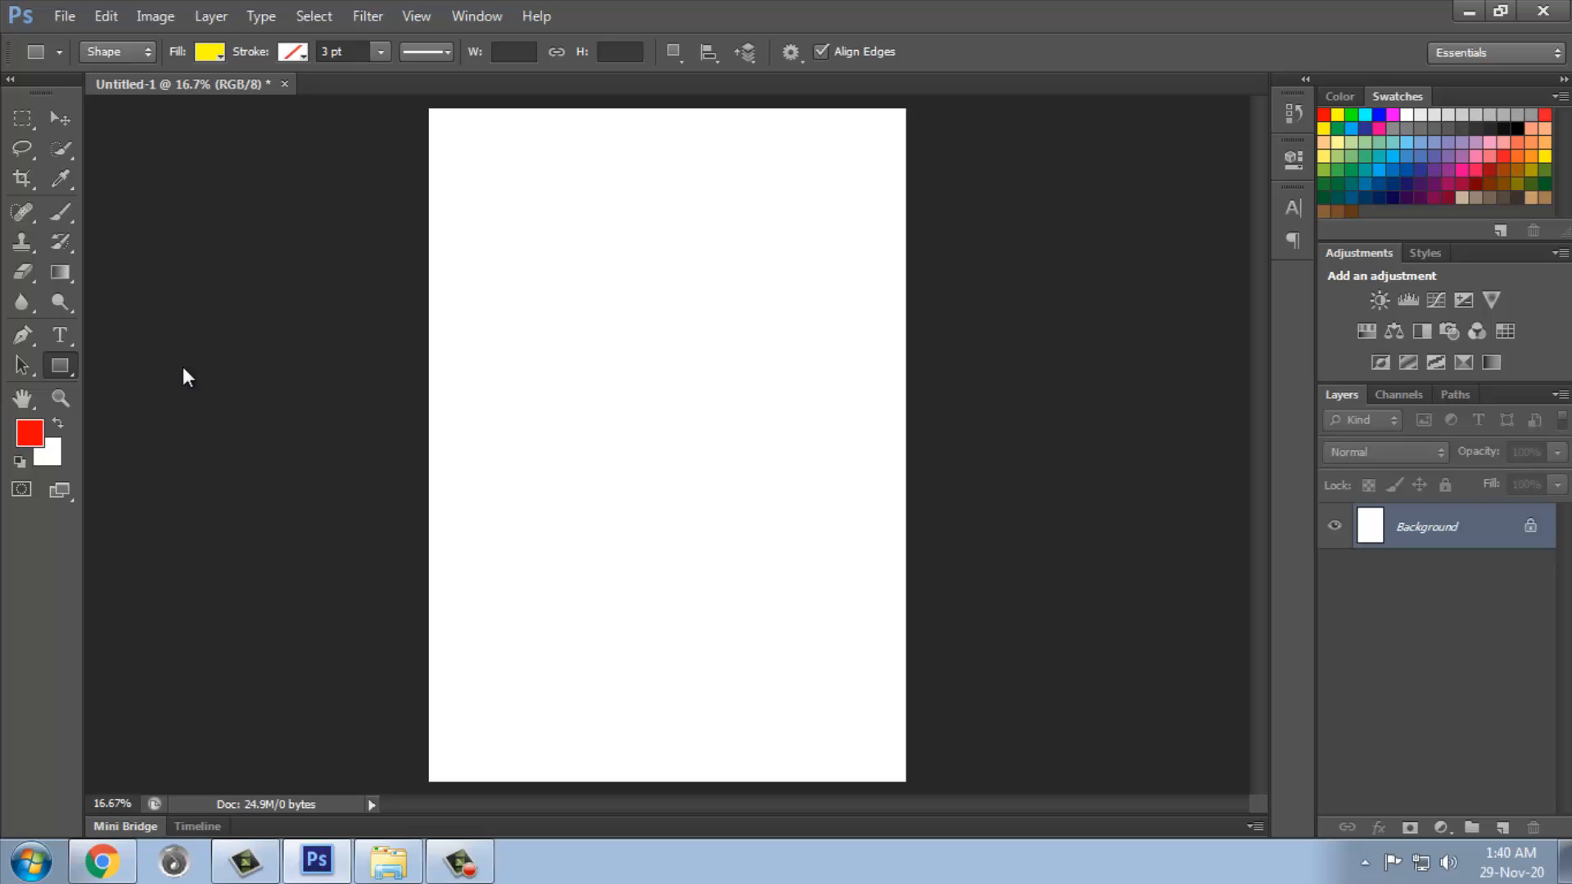
left_click(147, 51)
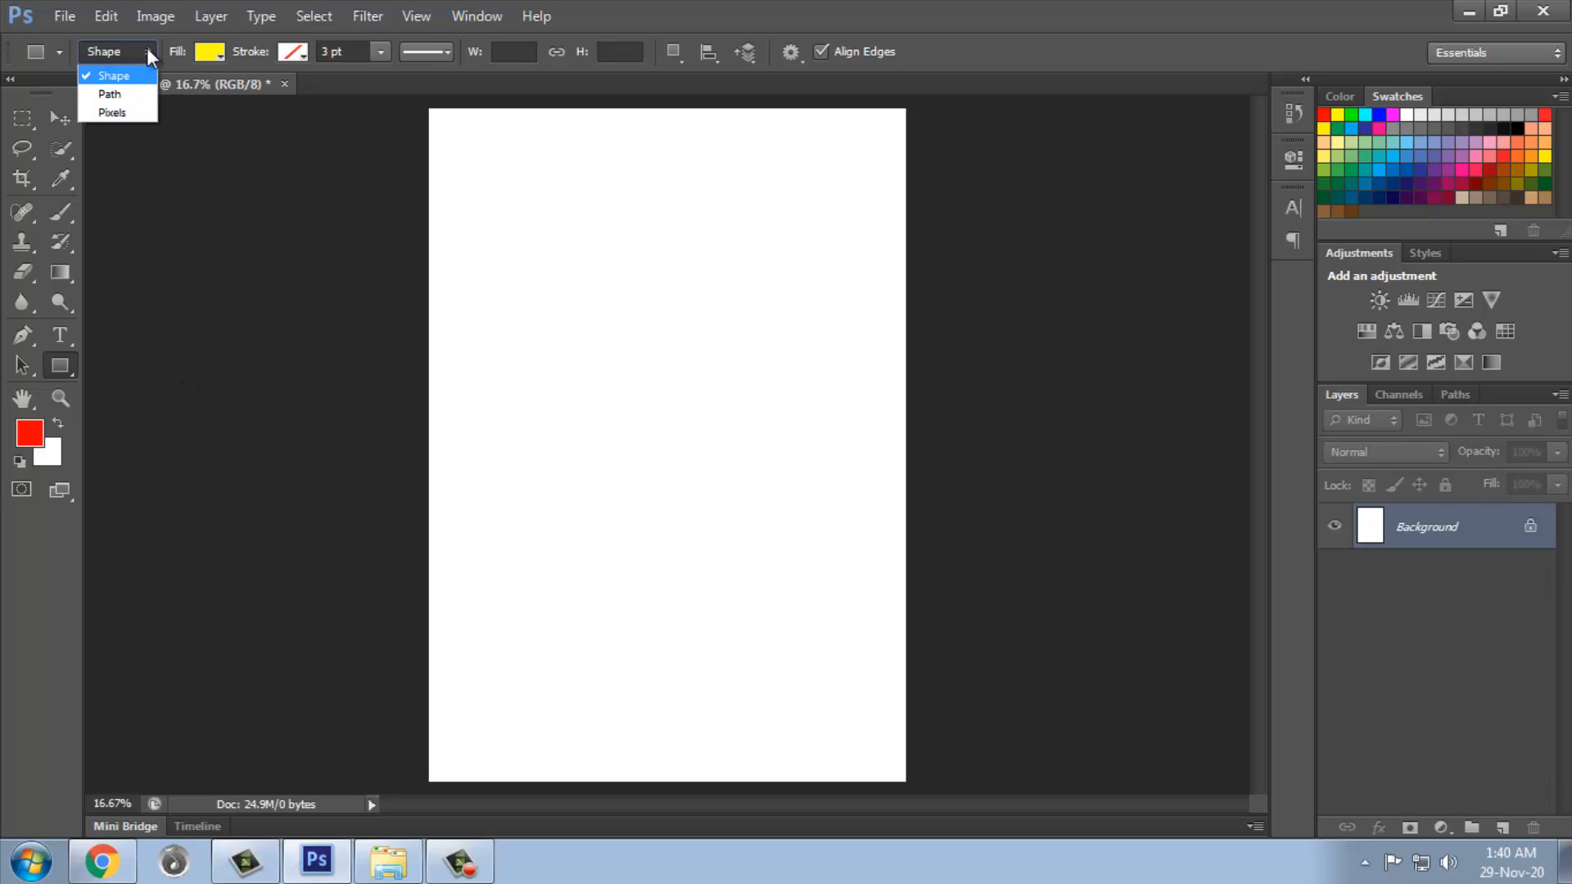
left_click(112, 95)
left_click_drag(475, 235, 748, 492)
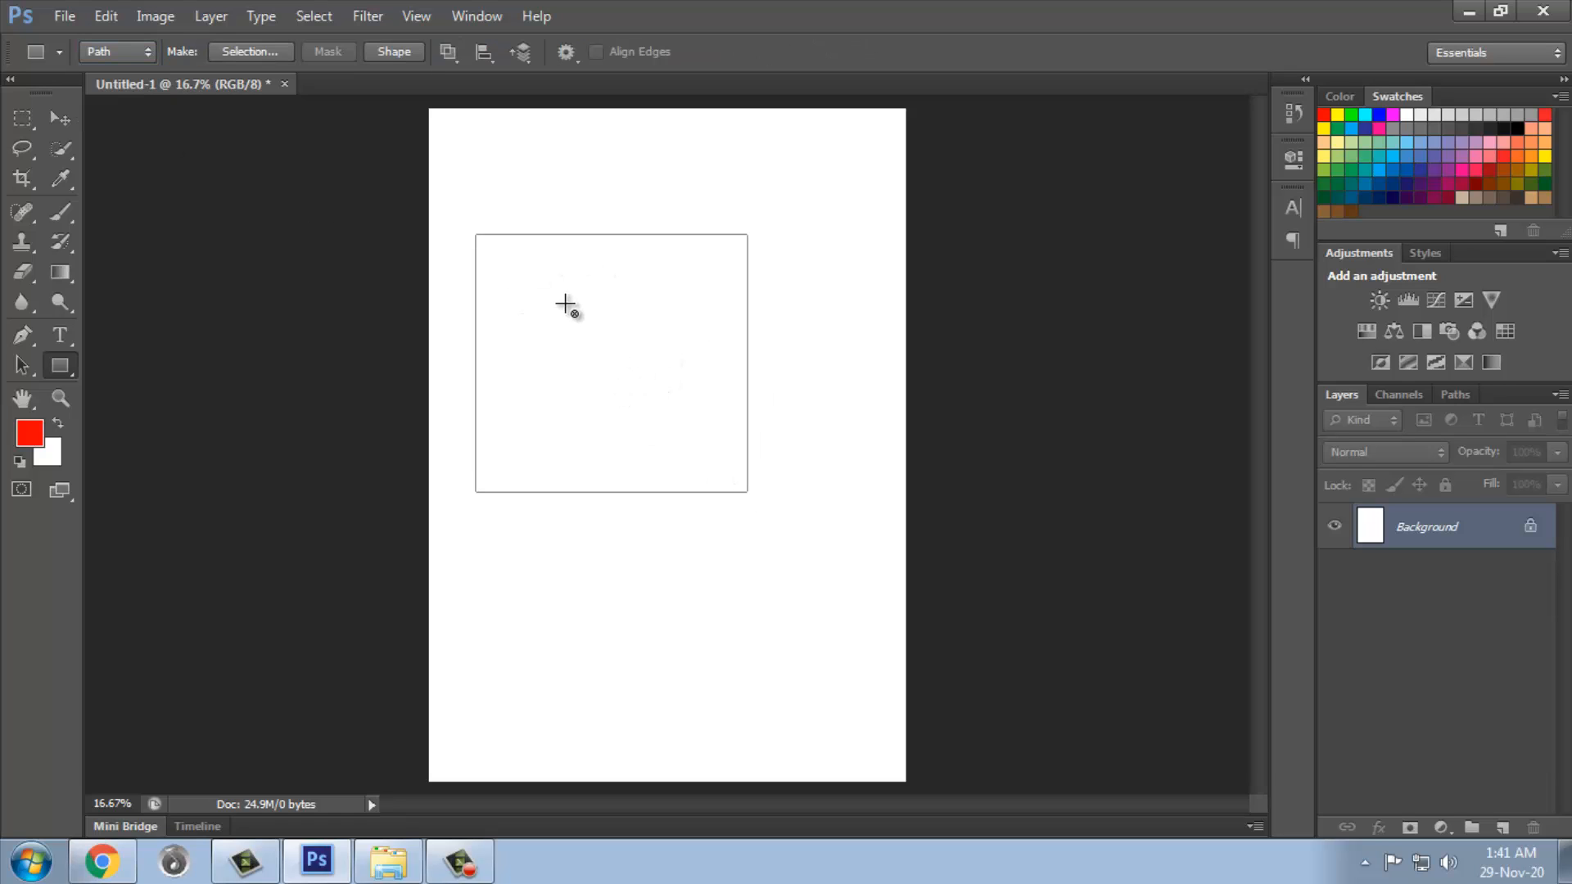
Step: Draw a red rectangle in Pixels mode near the lower part of the page and undo both rectangles
left_click(146, 57)
left_click(115, 114)
left_click_drag(486, 564, 729, 688)
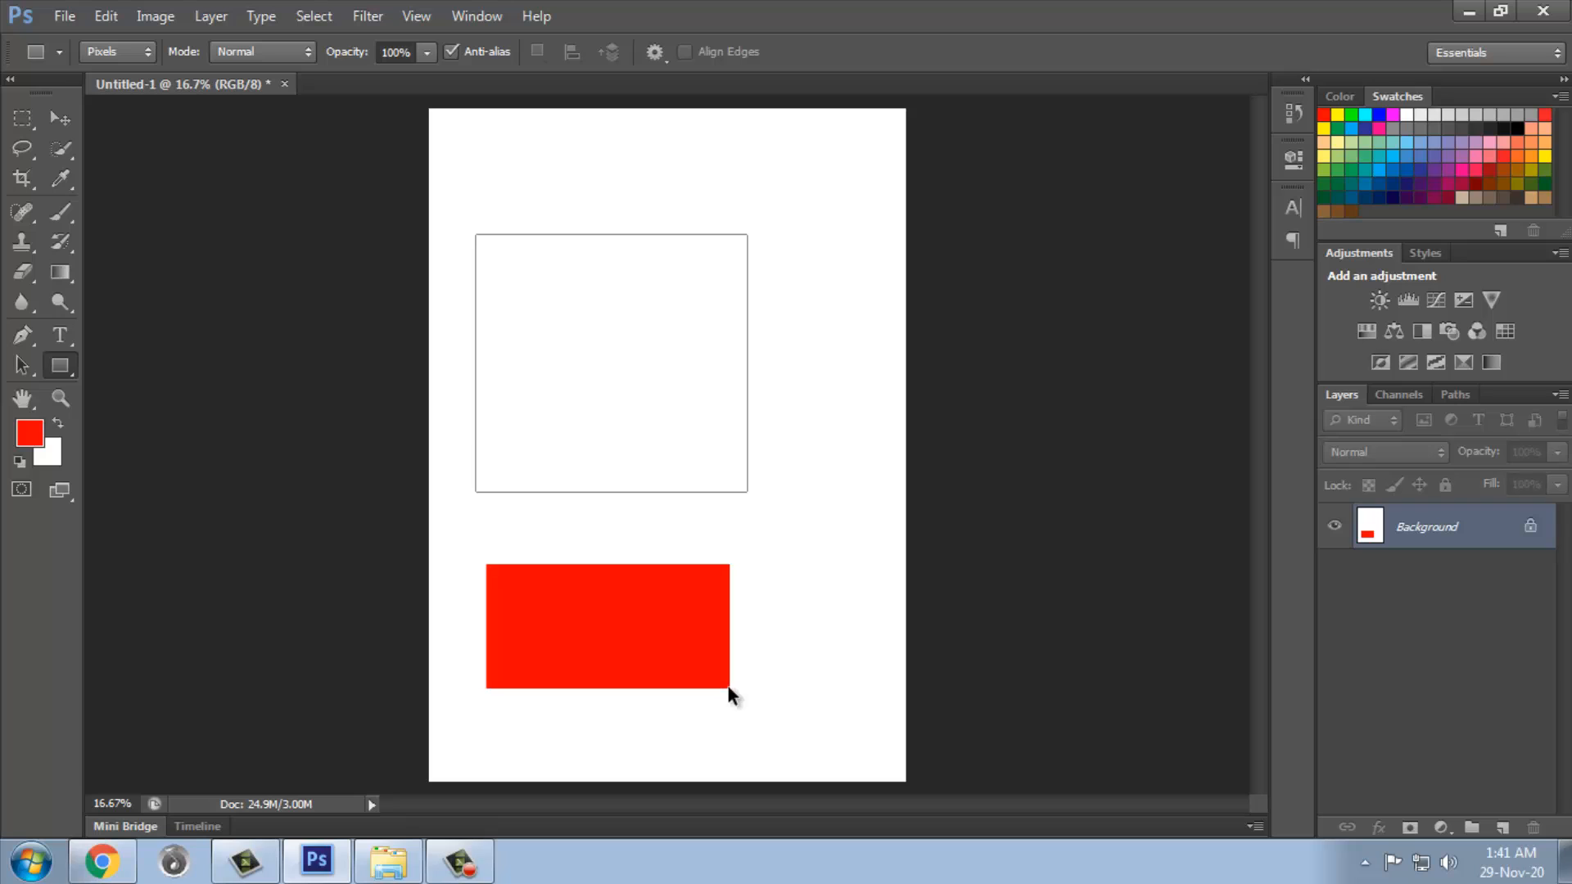
key("ctrl+alt+z")
key("ctrl+alt+z")
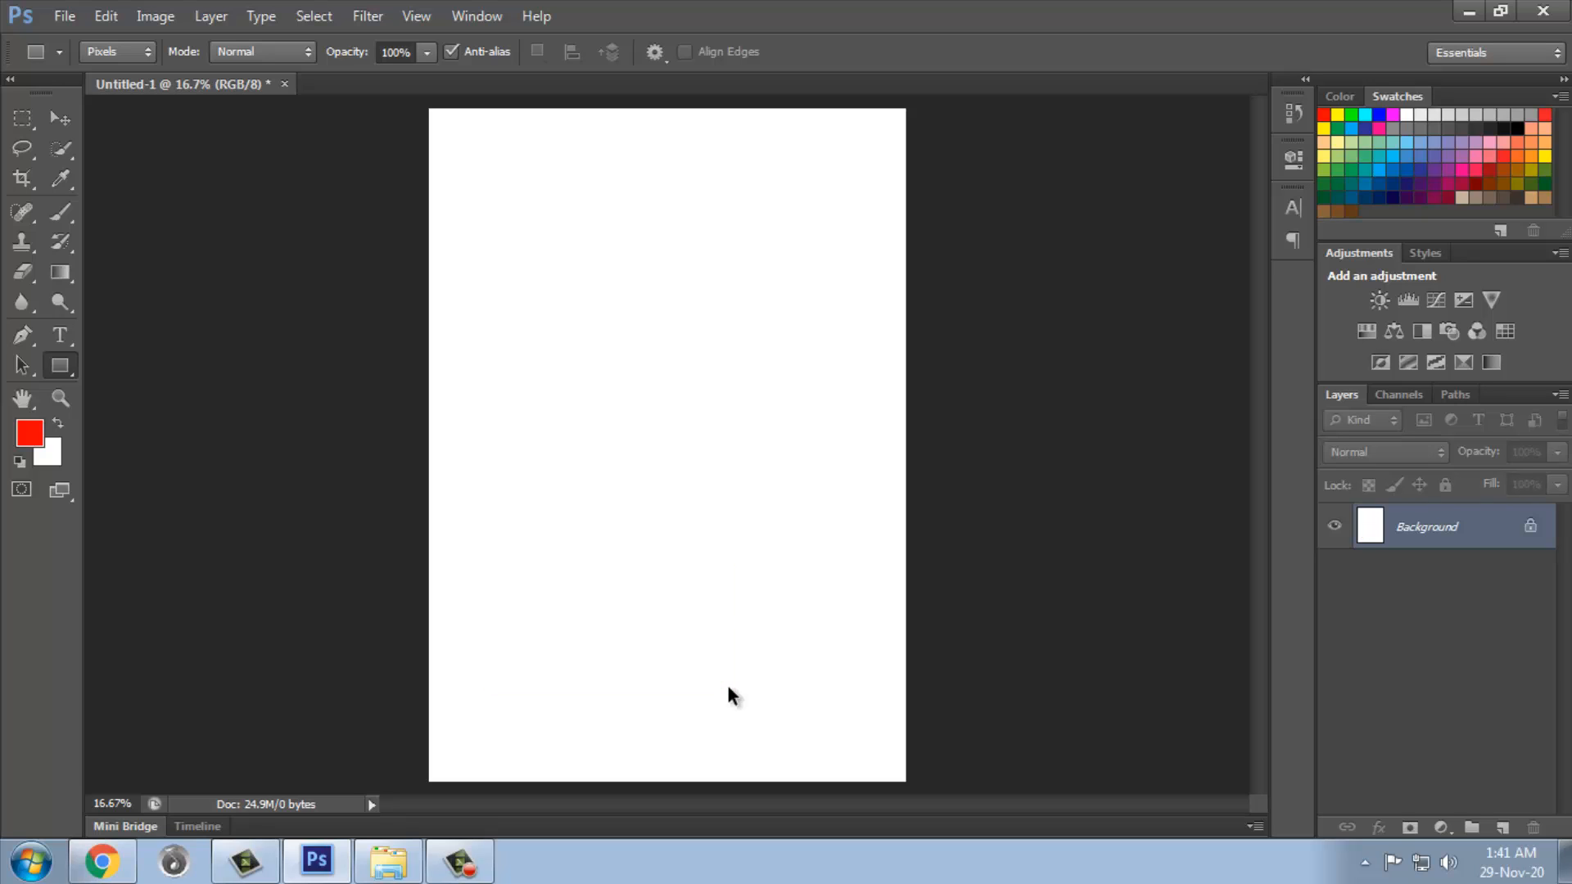
Step: Draw a yellow rectangle about 1906 by 1512 px in Shape mode on the upper half of the page
left_click(132, 47)
left_click(126, 72)
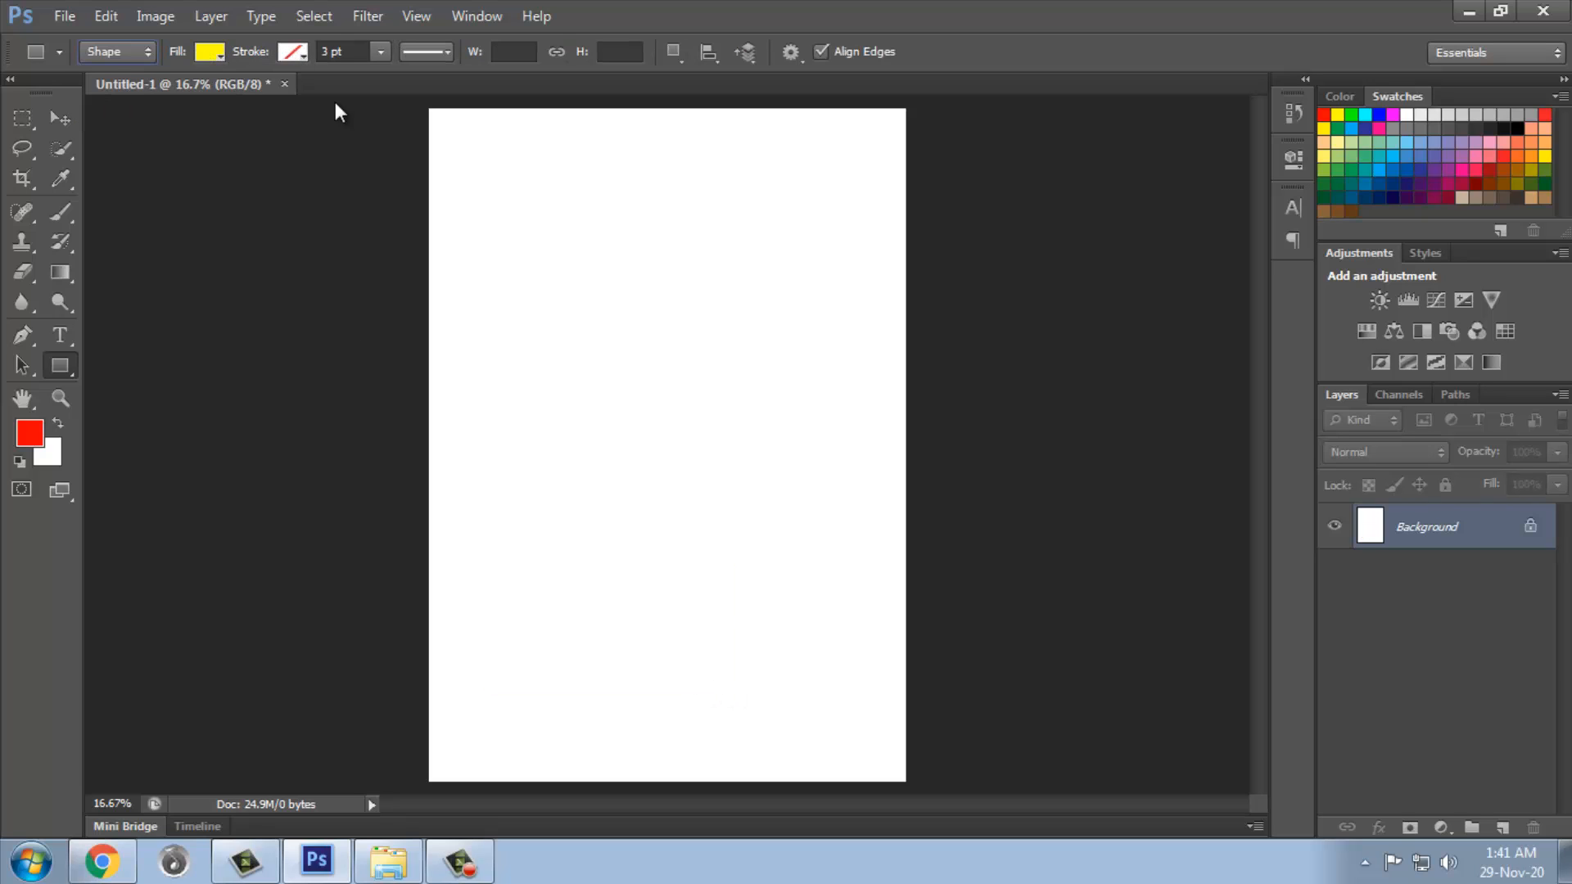
left_click_drag(482, 210, 849, 500)
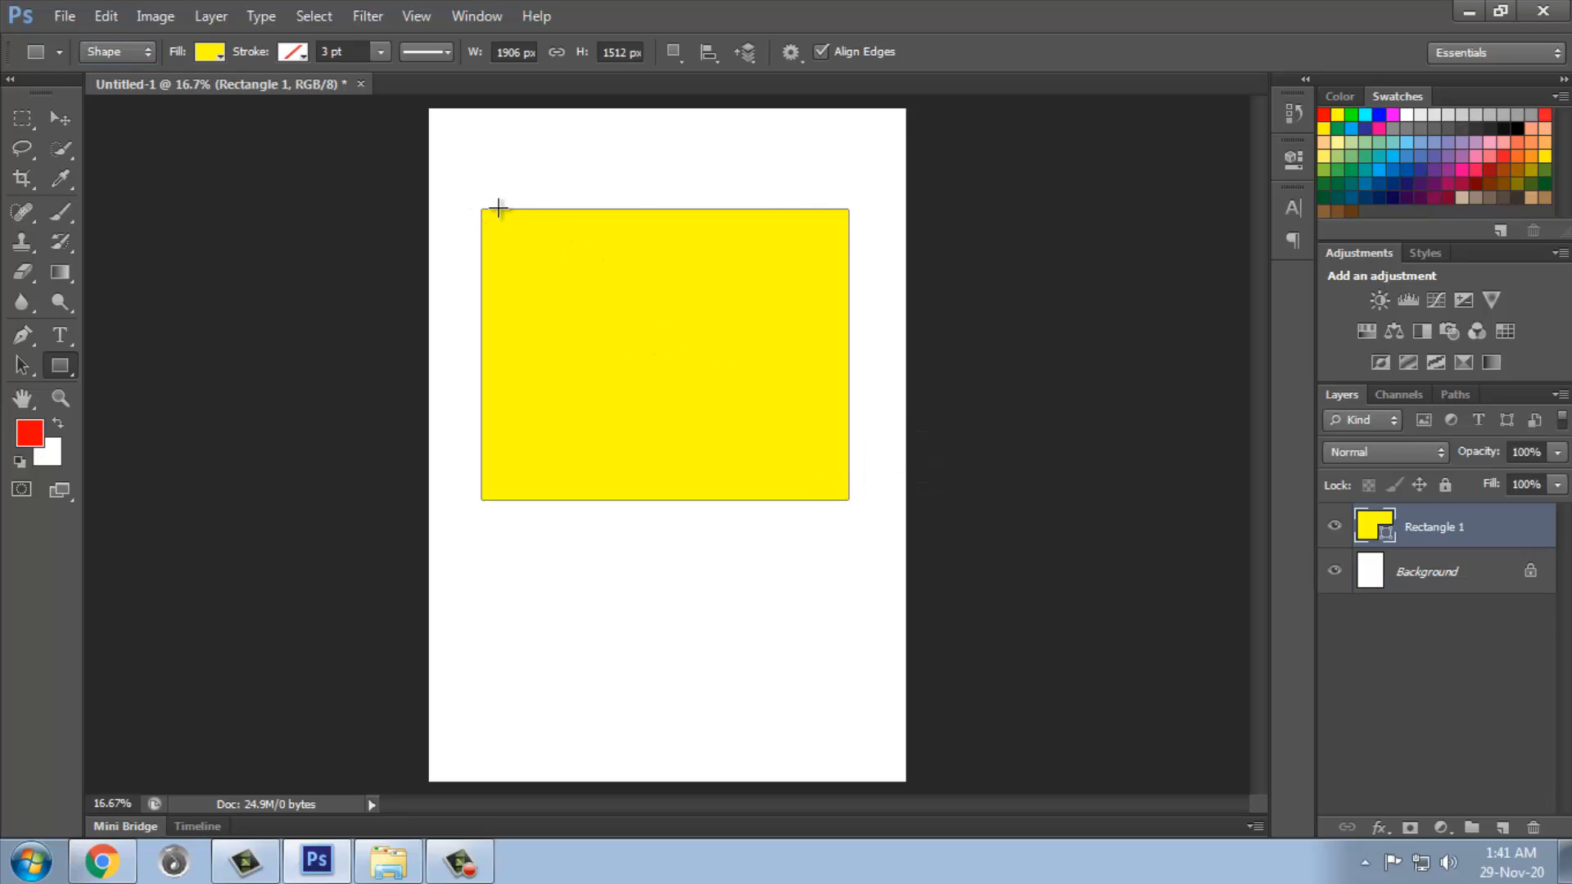
Step: Give the rectangle a dark blue 6 pt stroke and a light blue fill
left_click(298, 56)
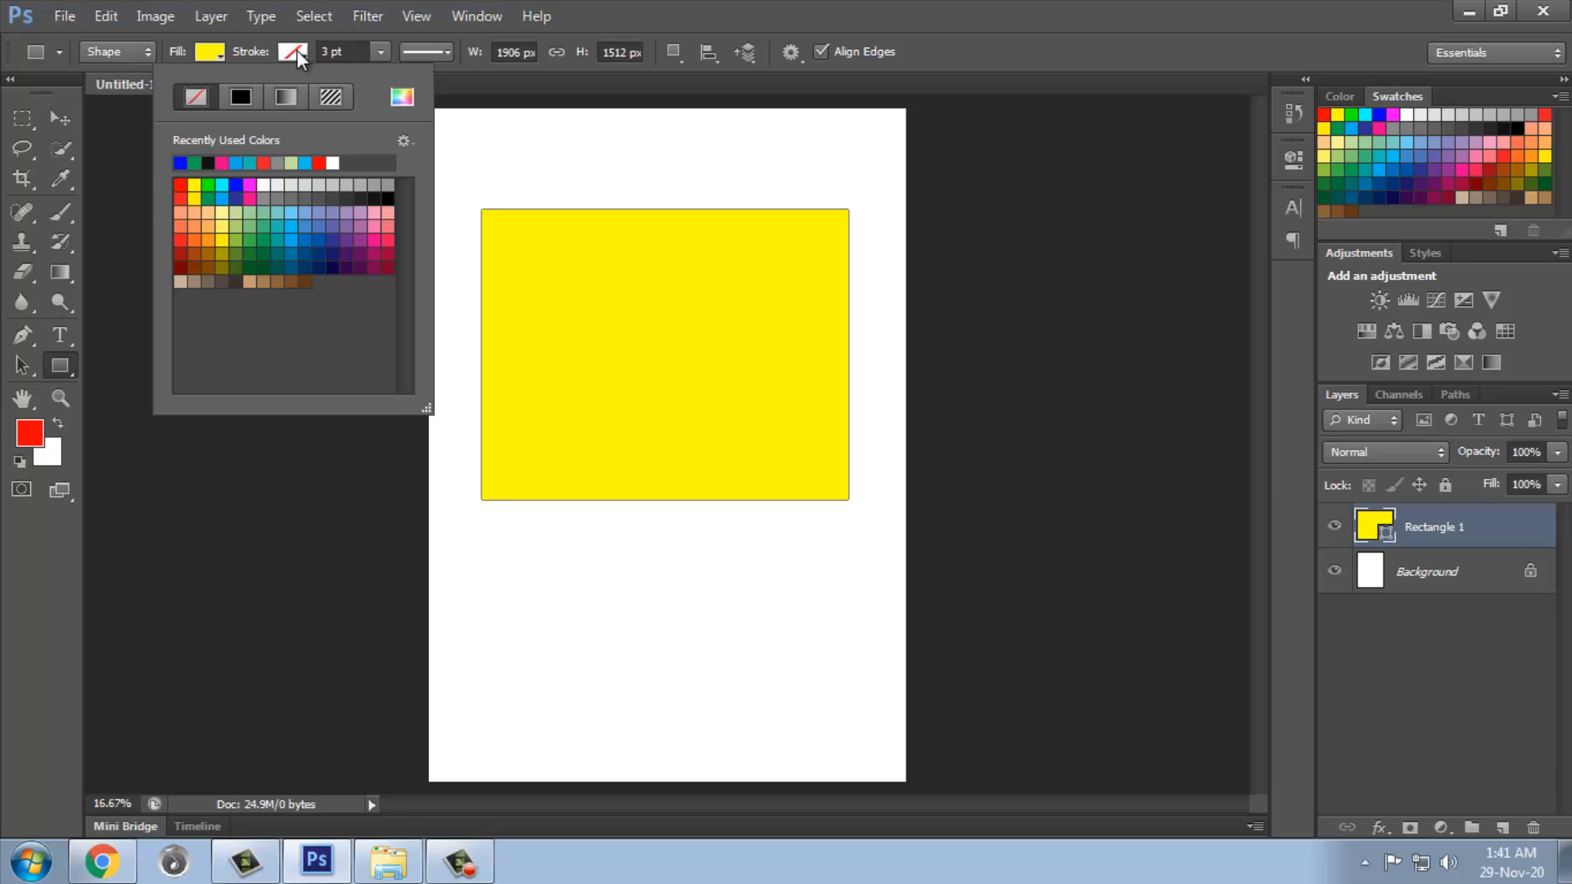
left_click(235, 198)
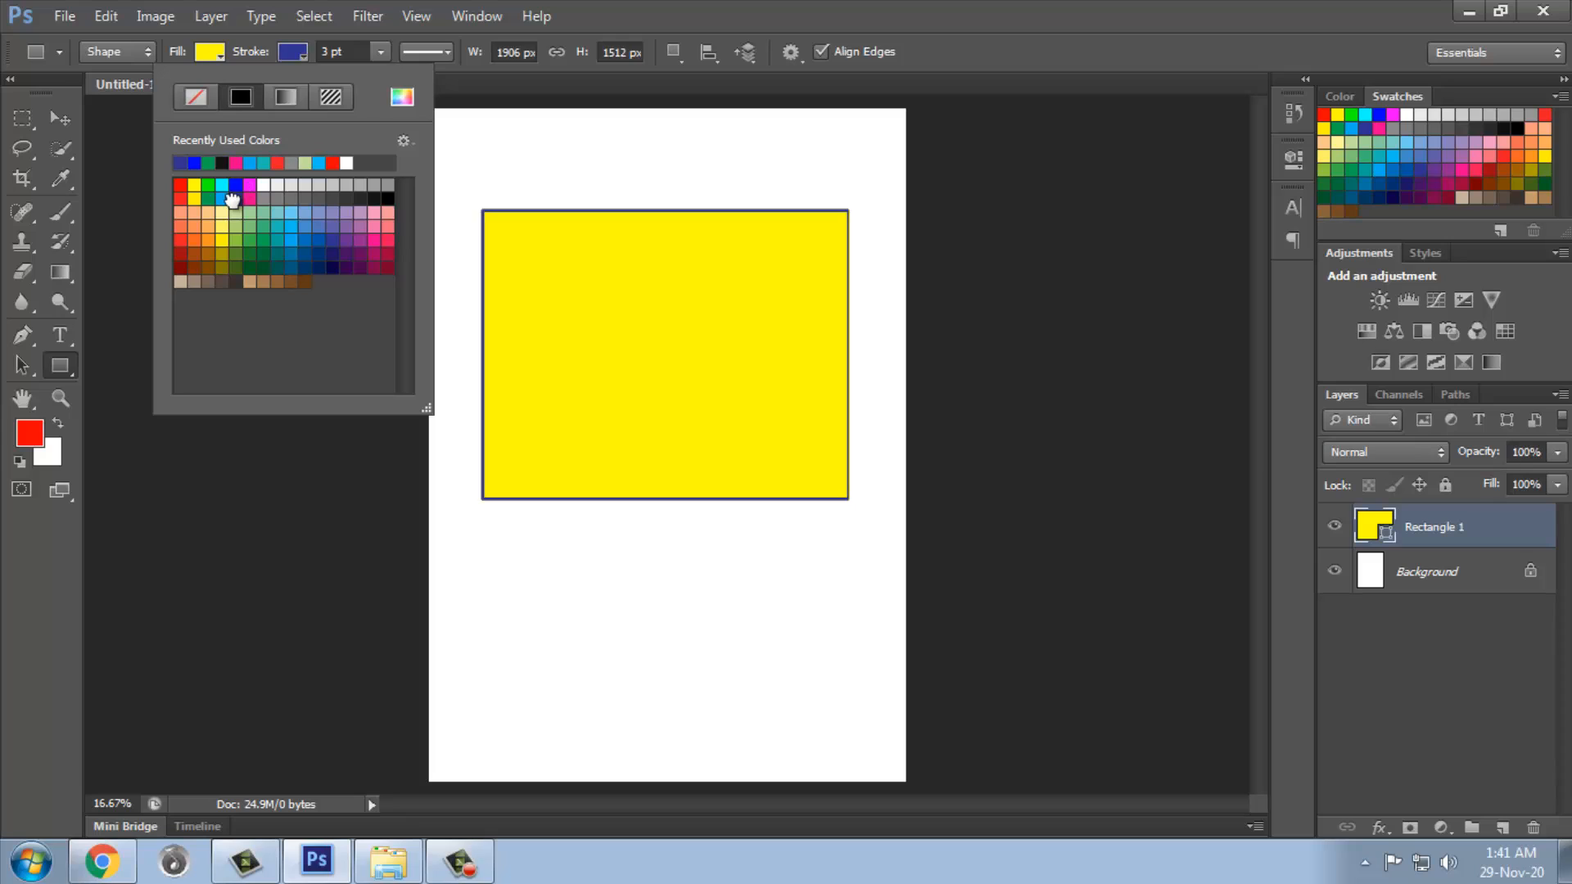
left_click(331, 53)
type("6")
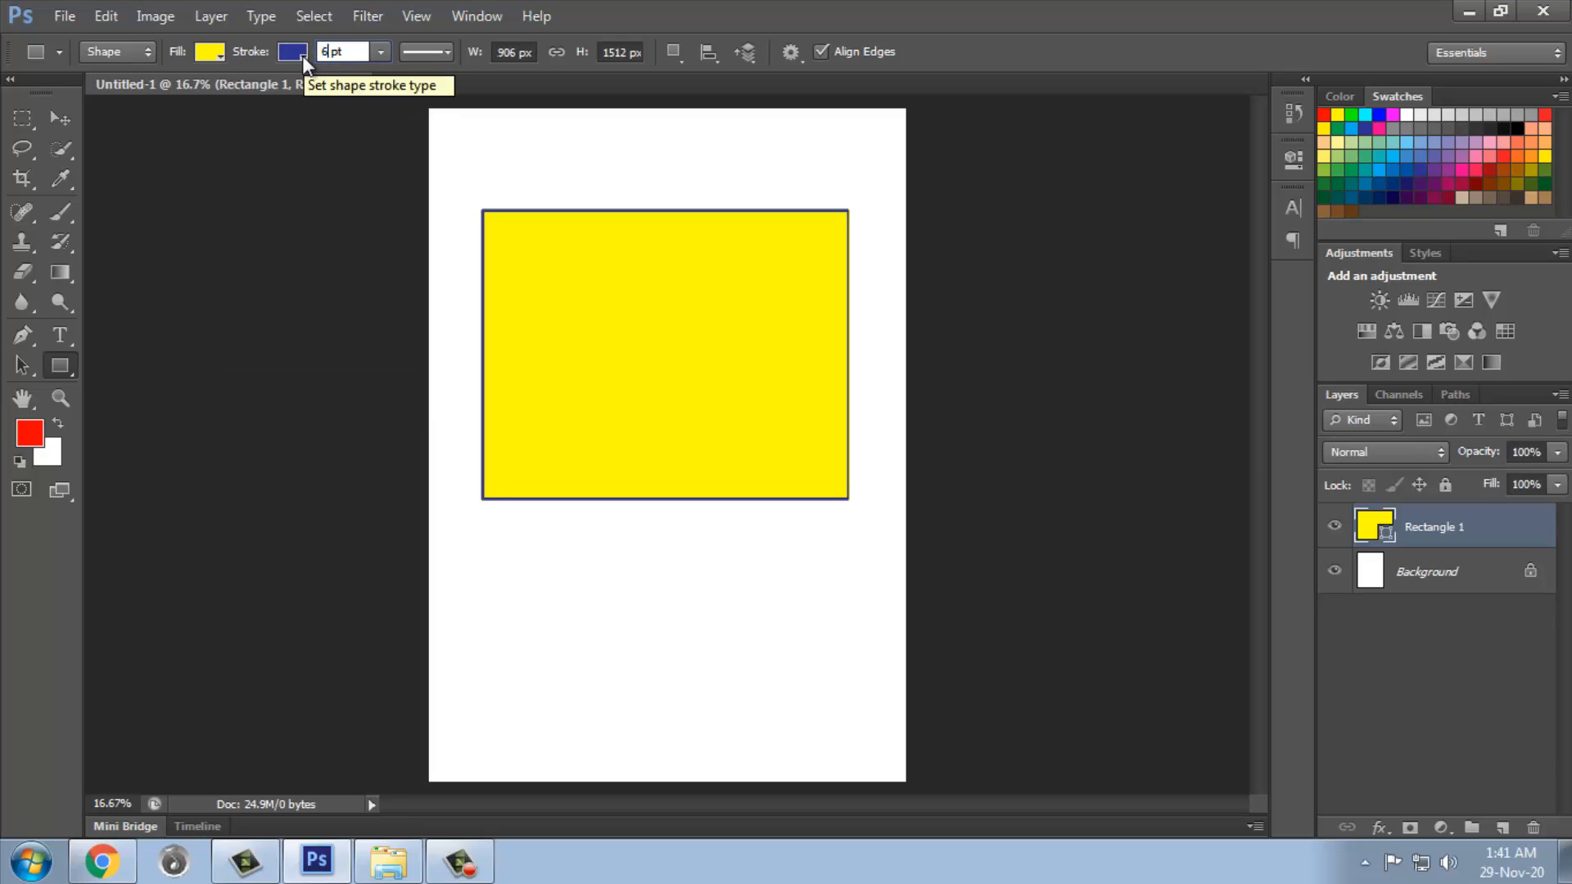
left_click(215, 54)
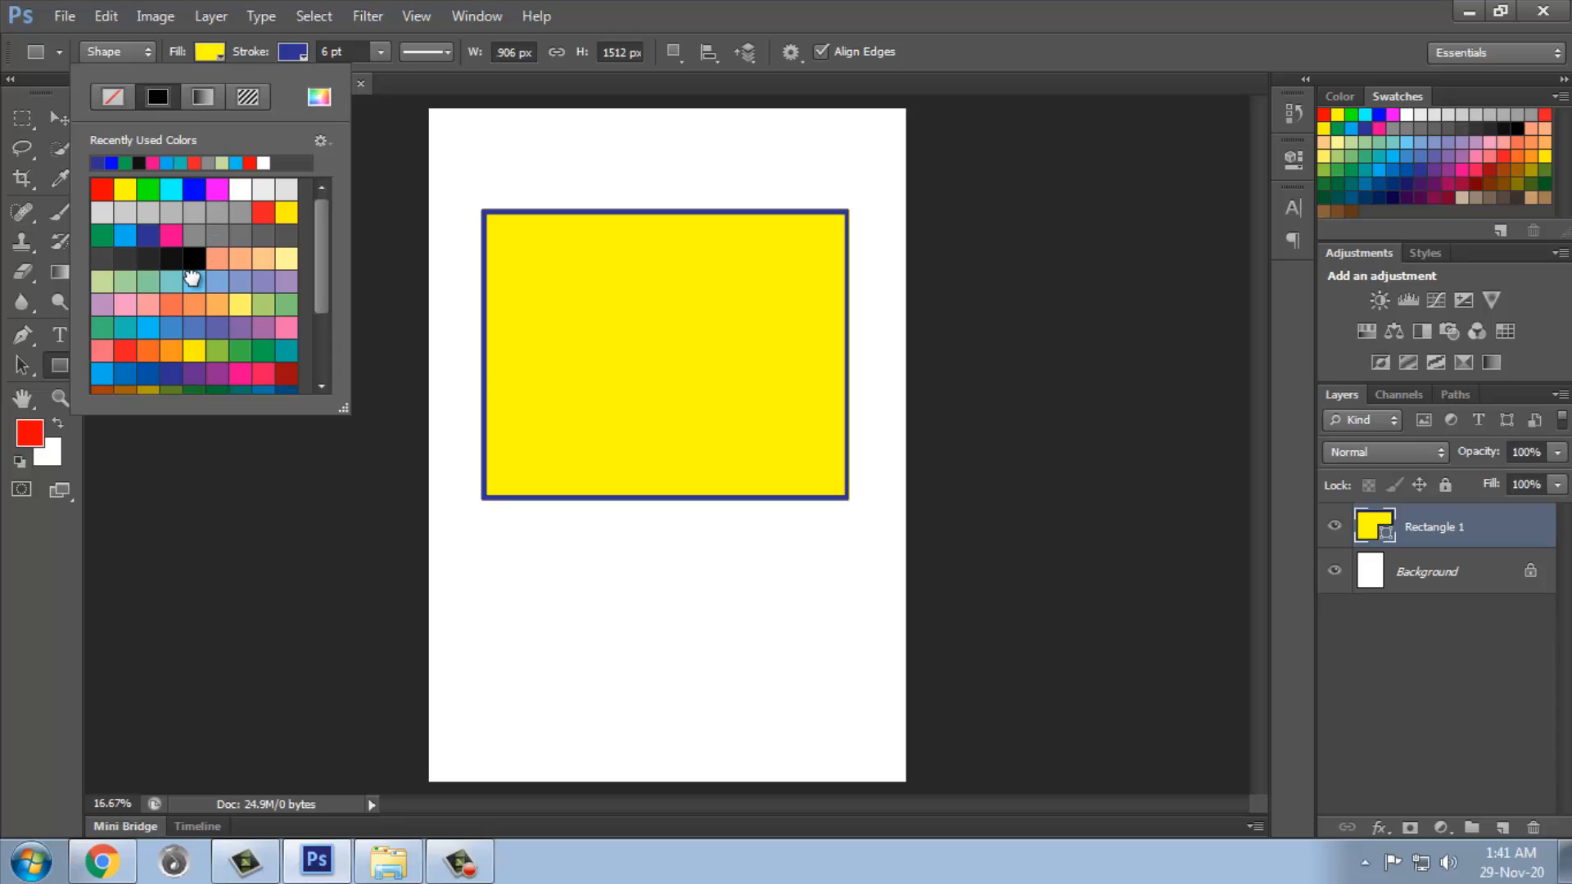
left_click(194, 280)
Step: Switch the fill colour swatches to small thumbnails and back to large thumbnails
left_click(324, 140)
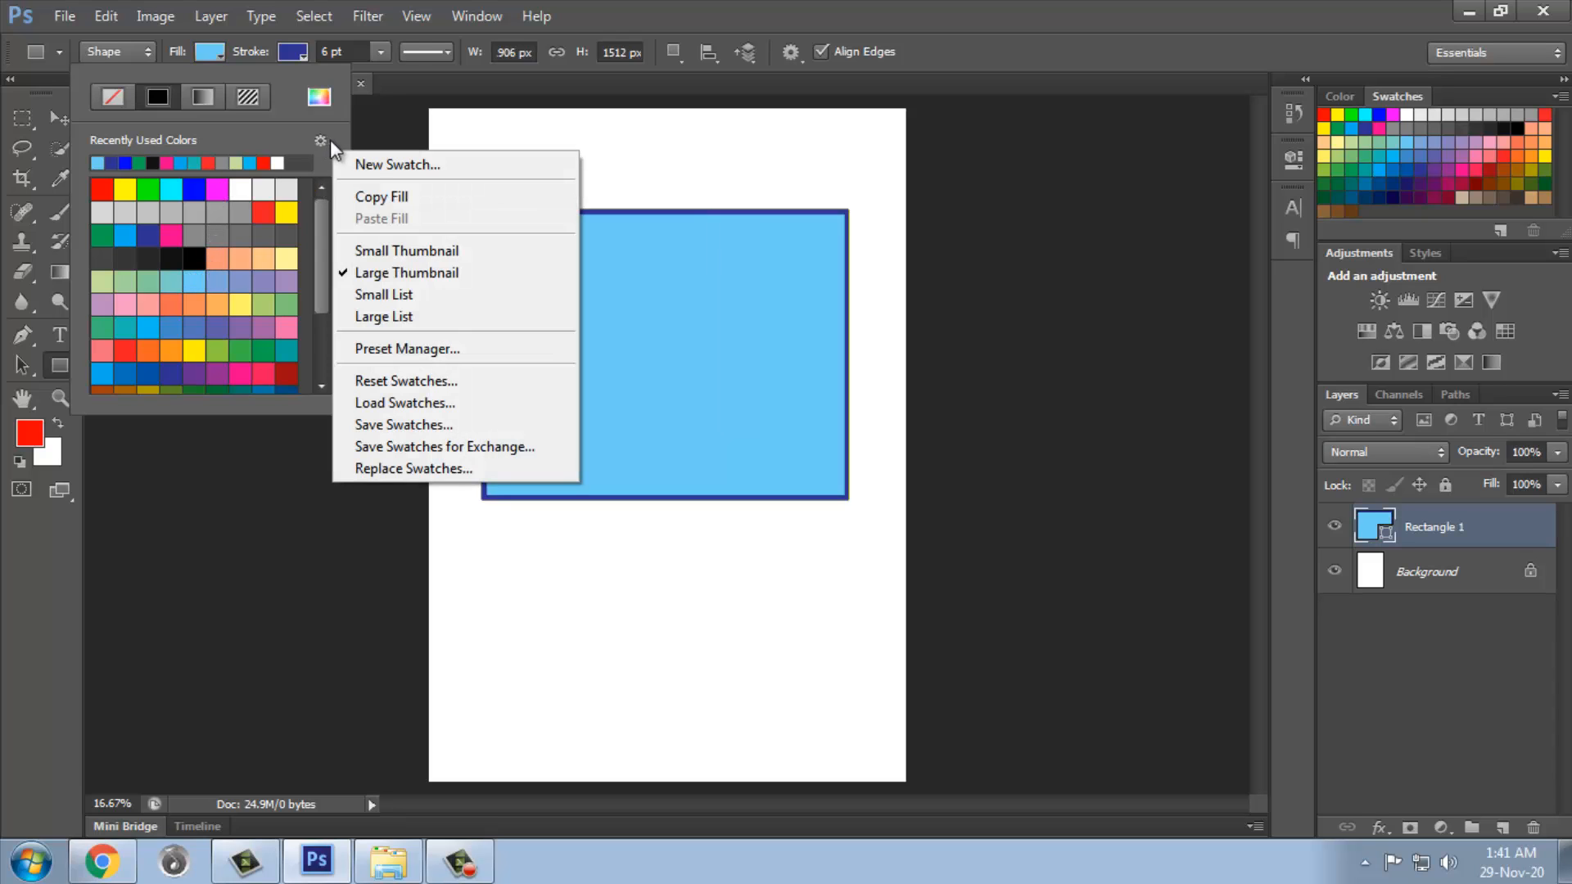
left_click(396, 251)
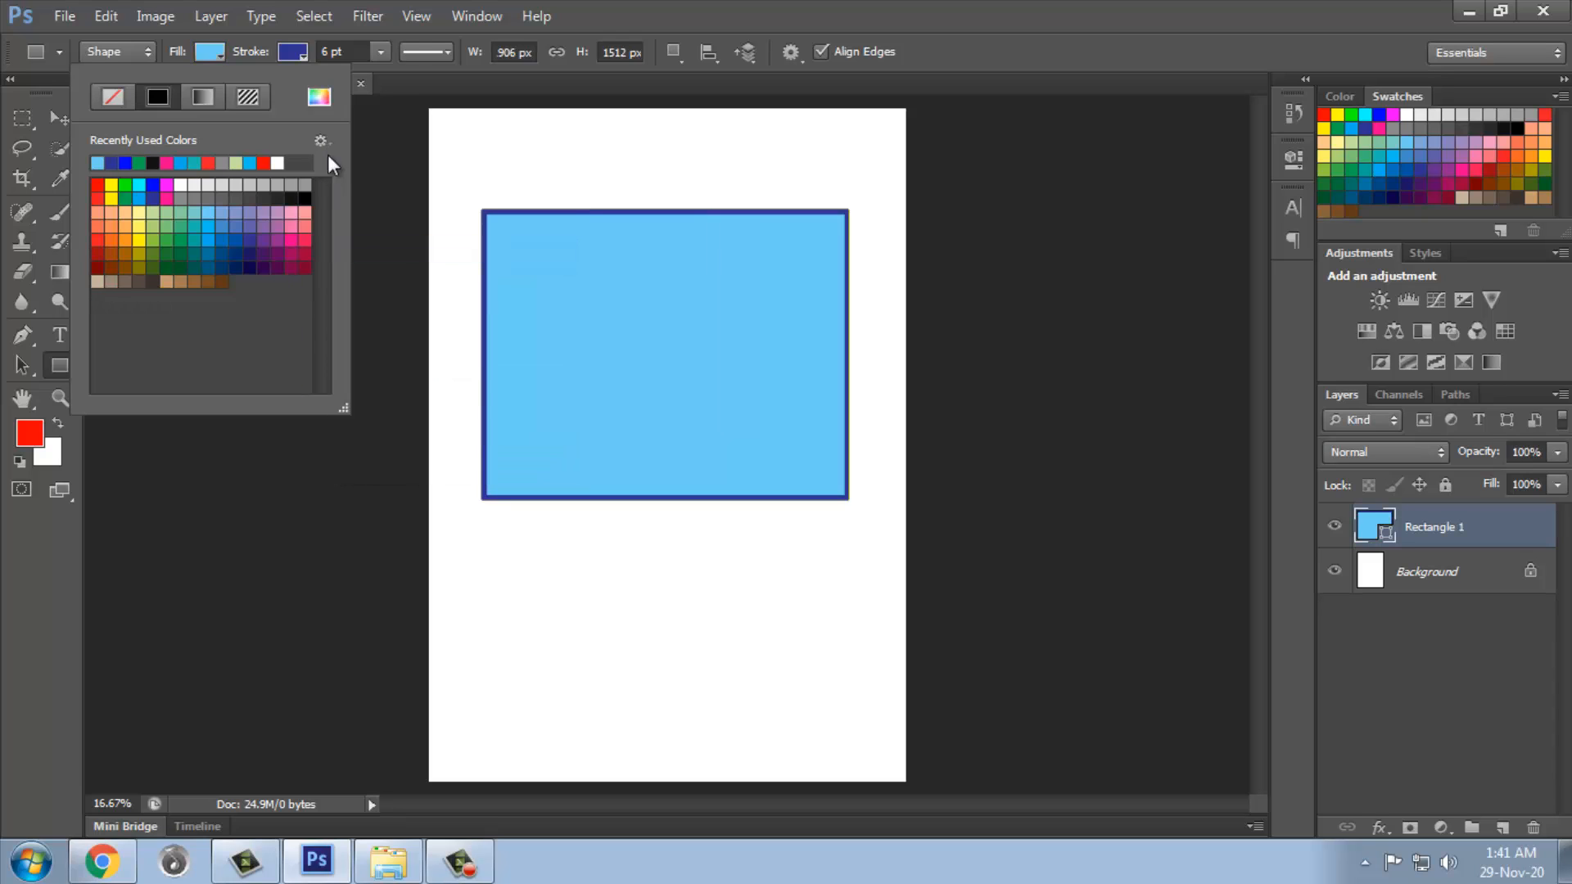
left_click(323, 140)
left_click(407, 273)
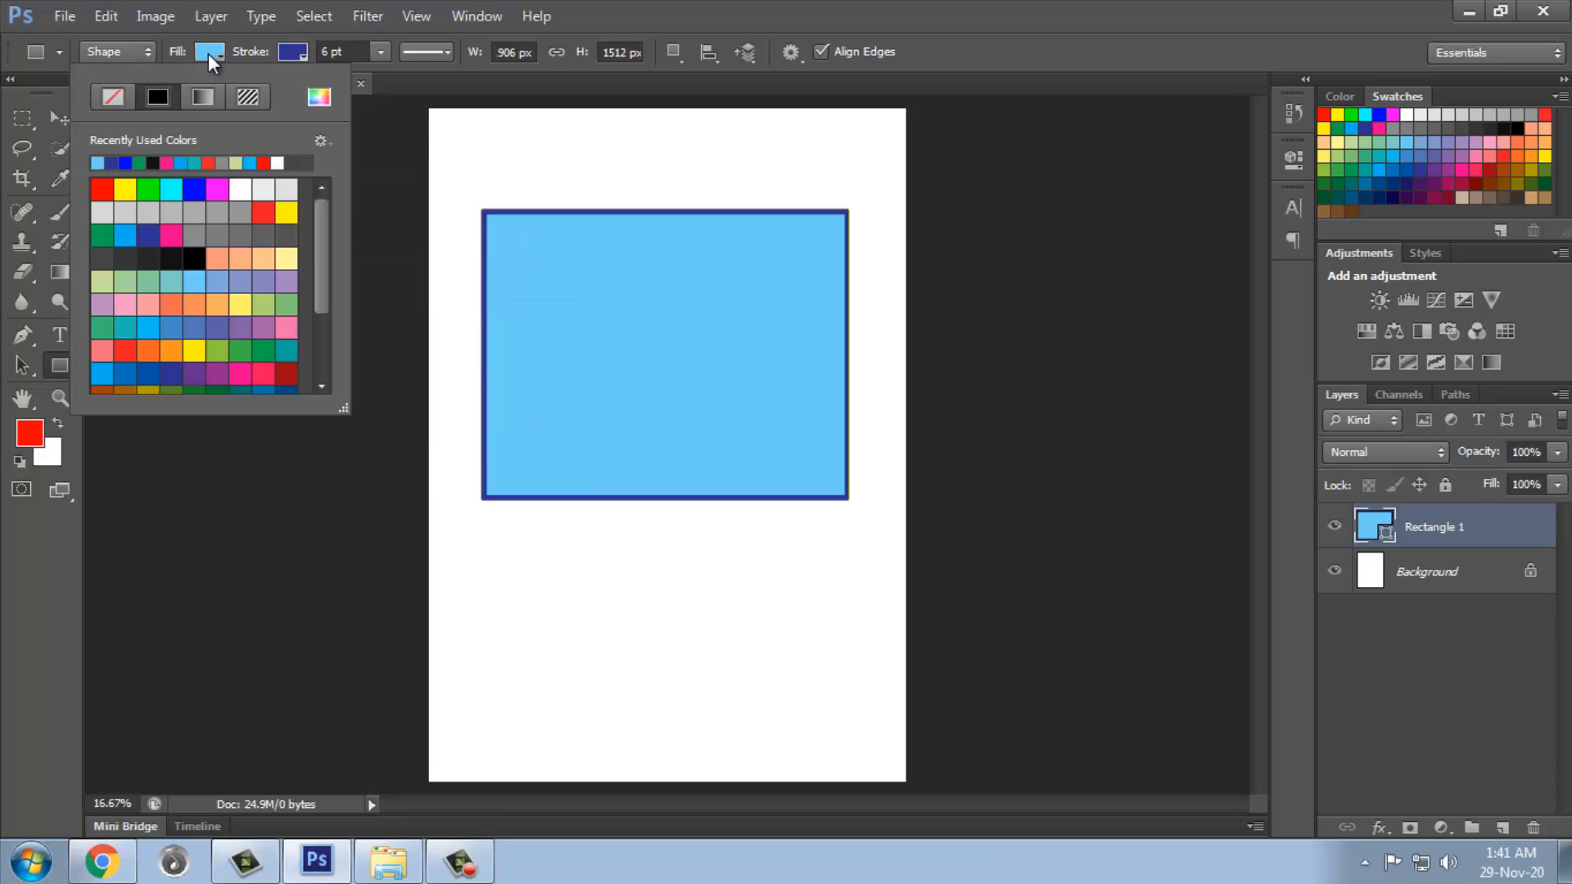
Step: Remove the rectangle's fill and try the dashed and dotted stroke styles before returning to a solid line
left_click(112, 96)
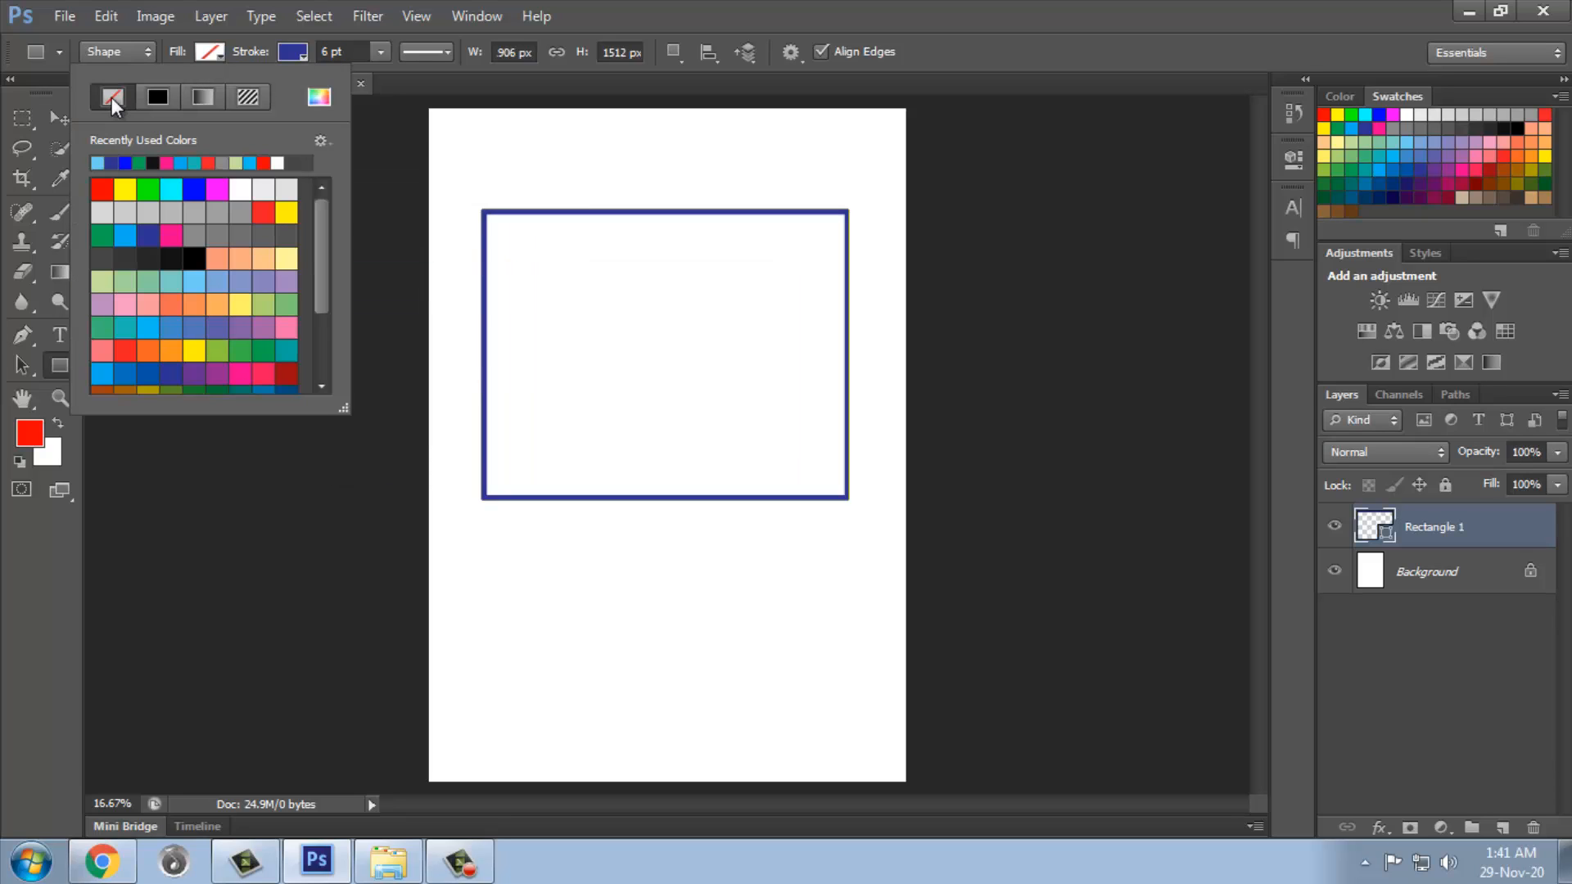
left_click(434, 51)
left_click(413, 151)
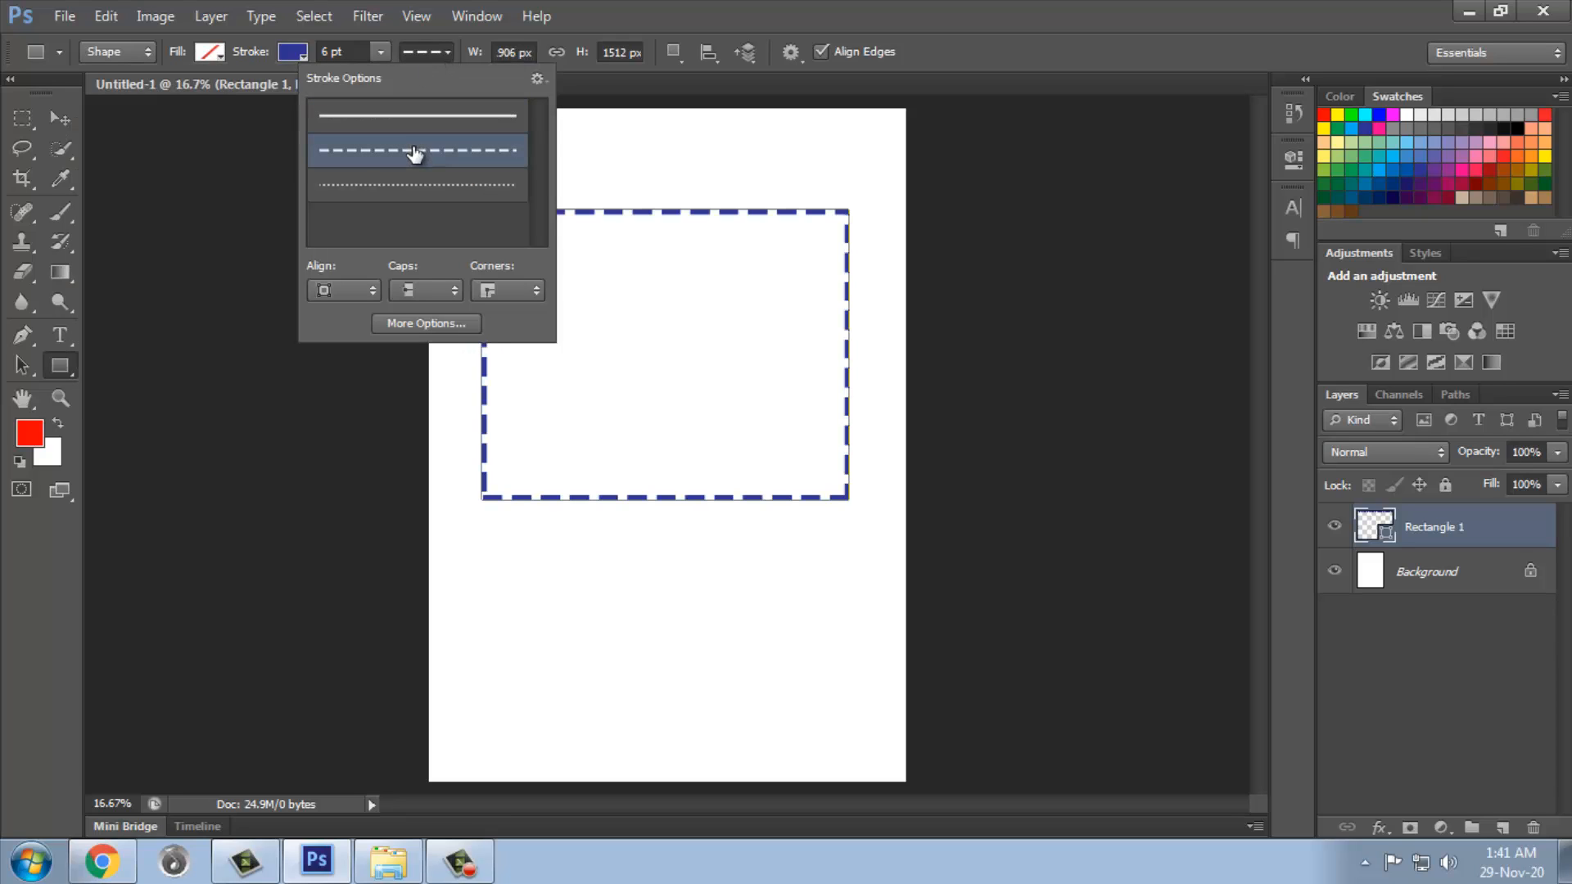
left_click(419, 182)
left_click(427, 121)
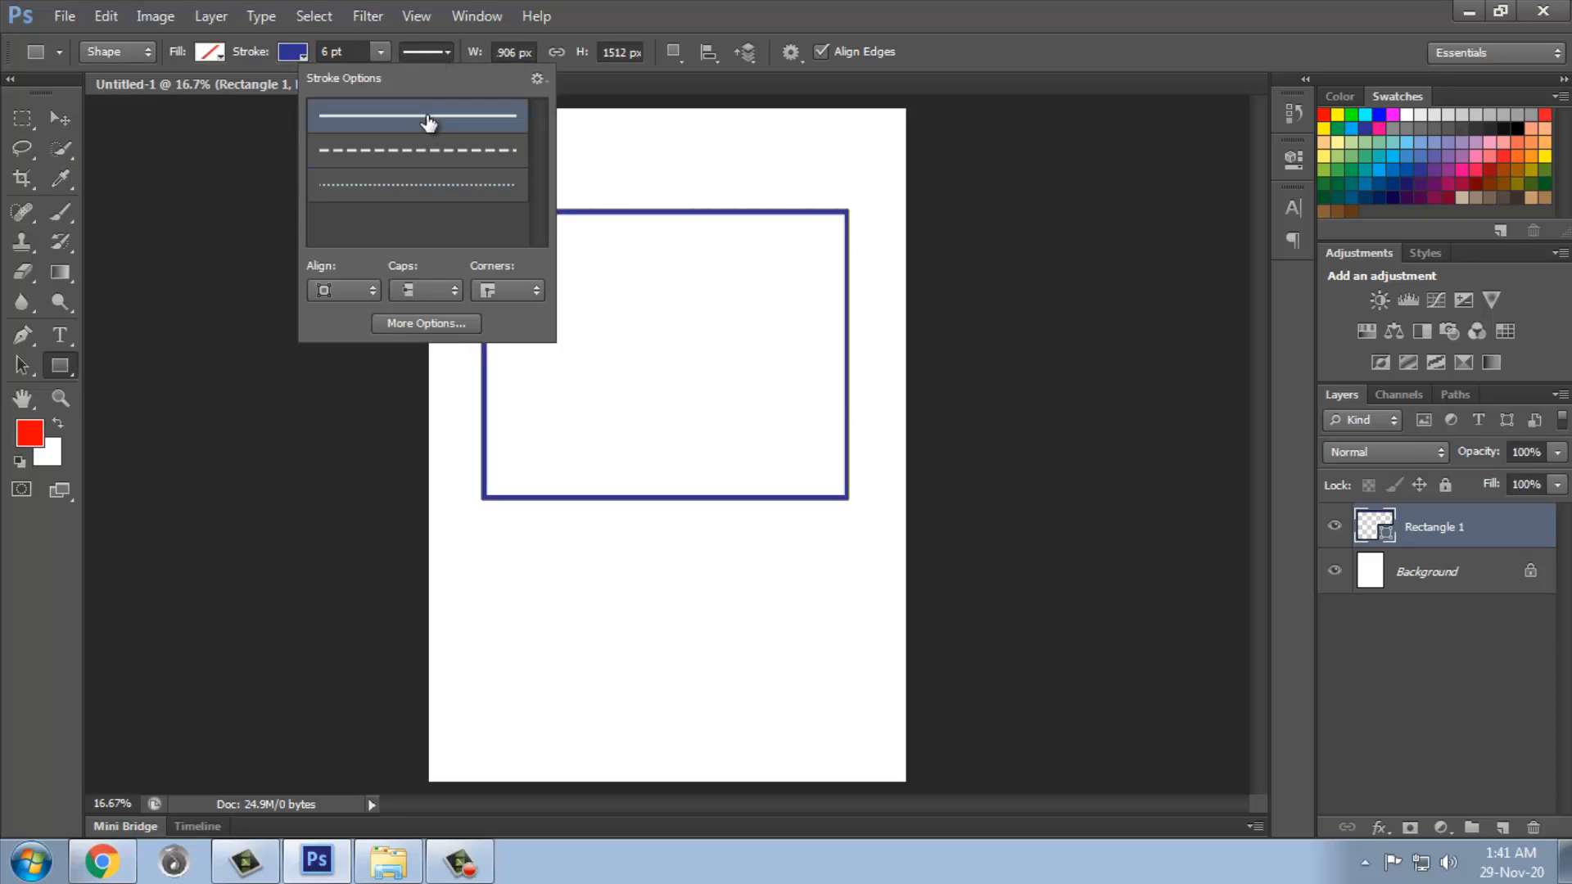
Step: Enlarge the outlined rectangle slightly by adjusting its width value
left_click(474, 54)
mouse_move(473, 54)
left_mouse_down()
mouse_move(643, 57)
mouse_move(419, 50)
left_mouse_up()
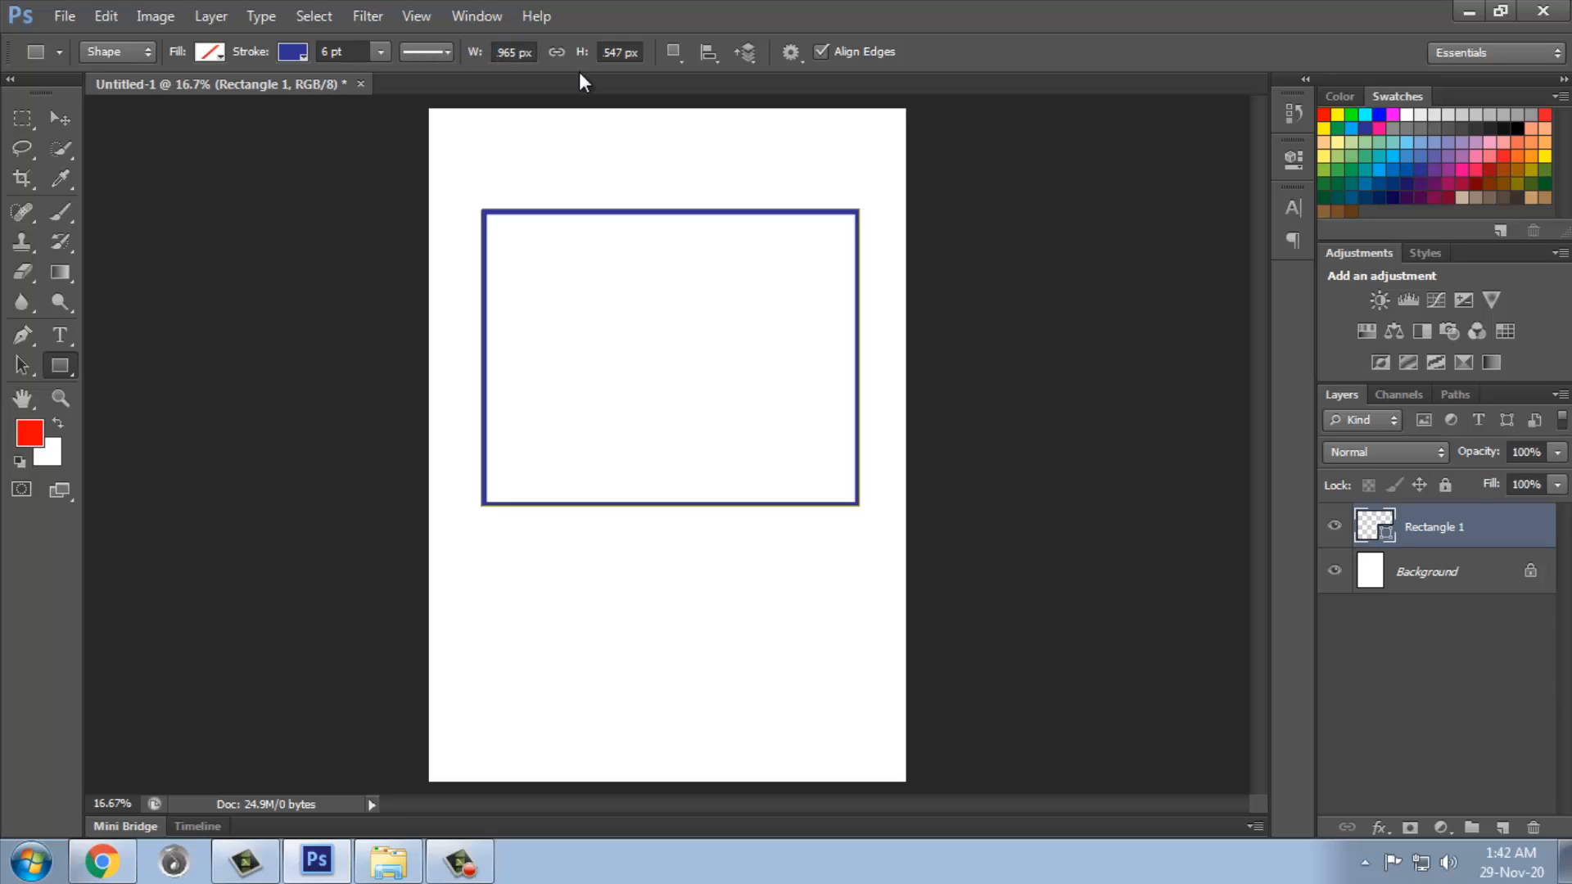
left_click_drag(517, 52, 497, 54)
Step: Delete the outlined rectangle's layer and draw a yellow rectangle about 1612 by 1296 px in the upper half of the page
left_click(1533, 828)
left_click(742, 330)
left_click_drag(483, 257, 796, 506)
Step: Draw an overlapping rectangle about 1211 by 1009 px with the New Layer operation and delete its layer
left_click(674, 52)
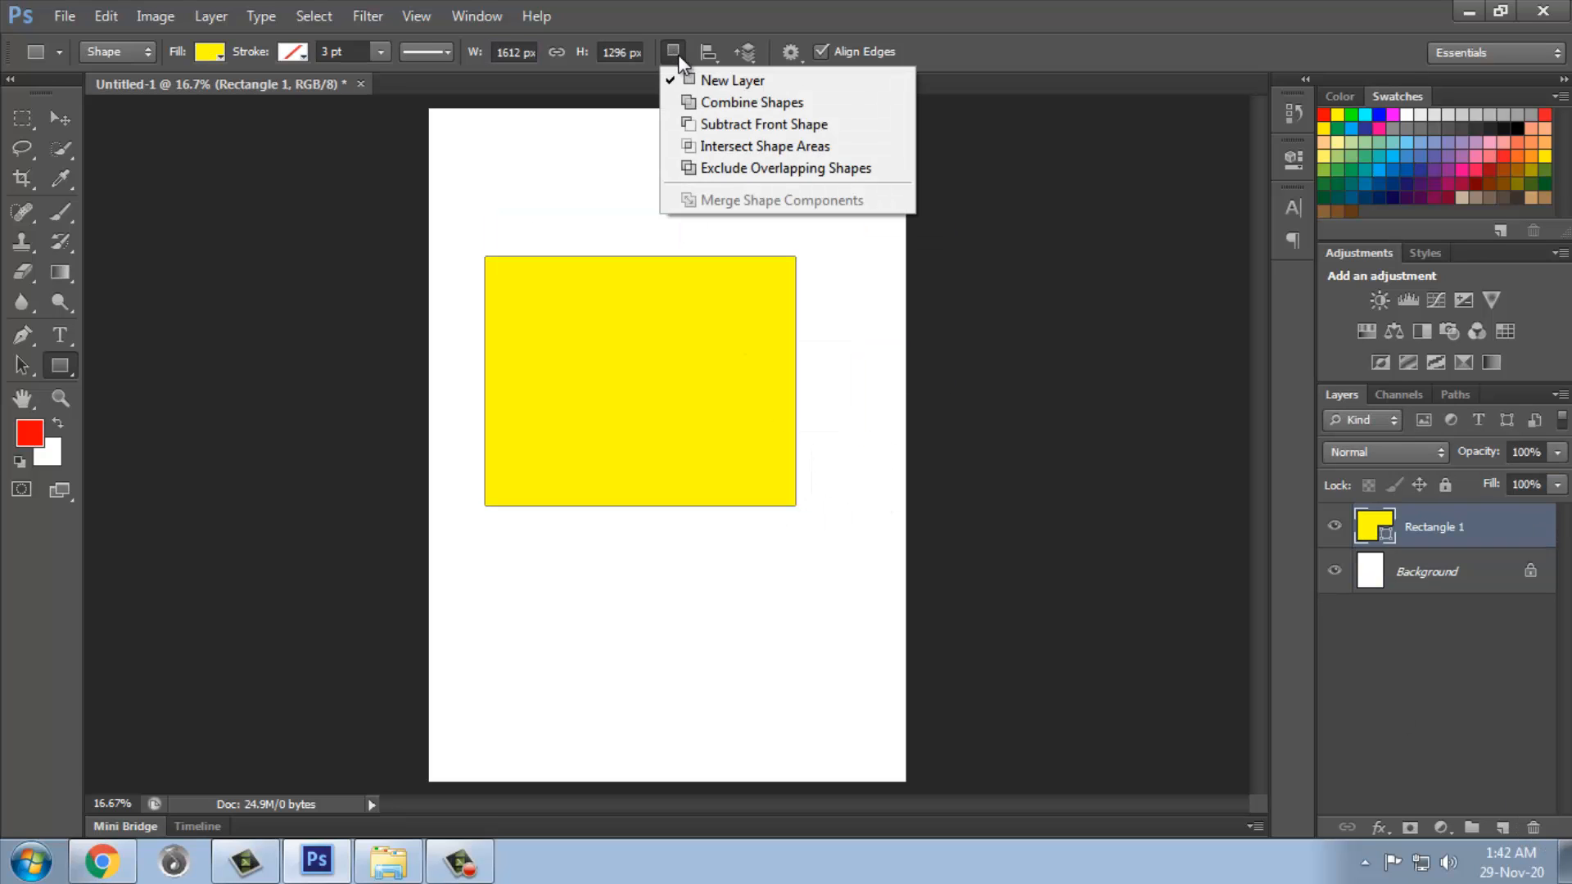
left_click(706, 77)
left_click_drag(617, 185, 852, 379)
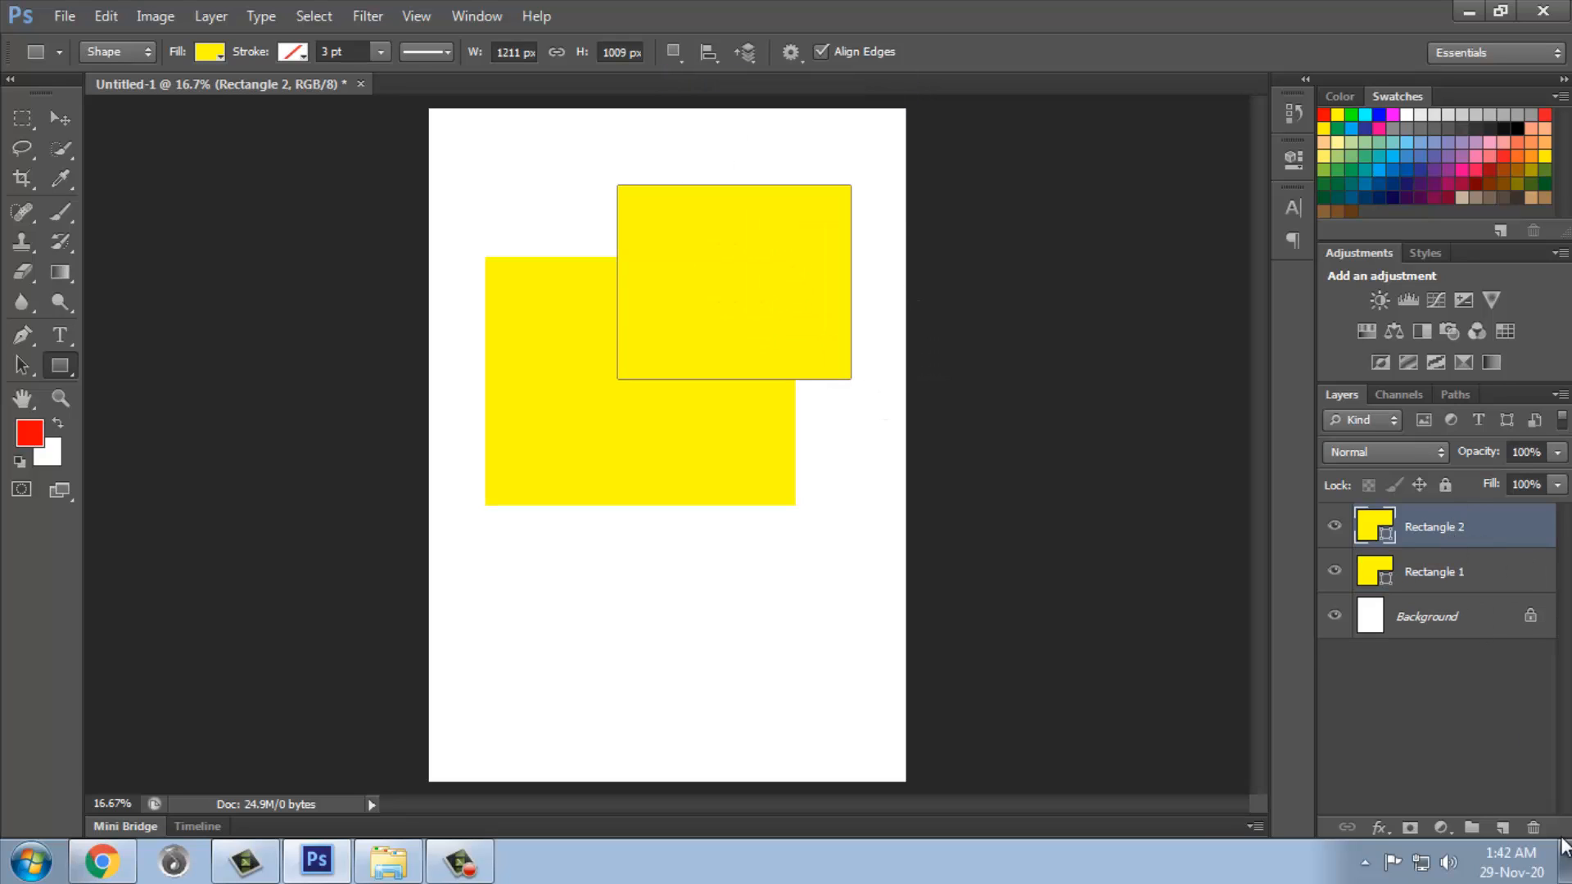
left_click(1534, 828)
left_click(720, 331)
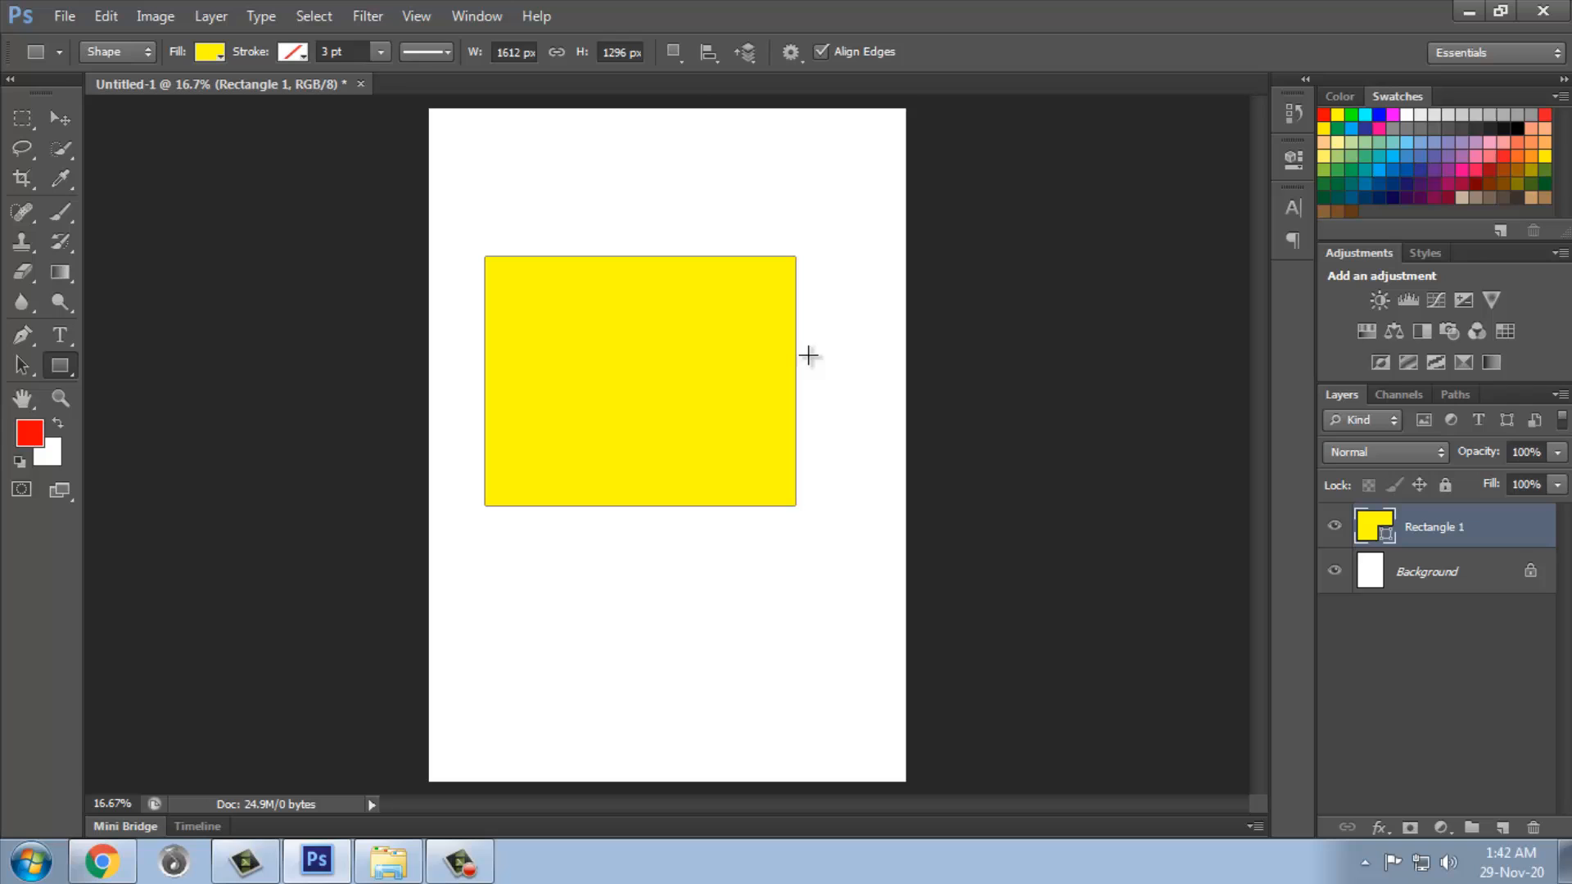
Step: Add a tall narrow rectangle across the yellow rectangle's upper edge with Combine Shapes and undo it
left_click(674, 54)
left_click(714, 104)
left_click_drag(597, 216, 728, 433)
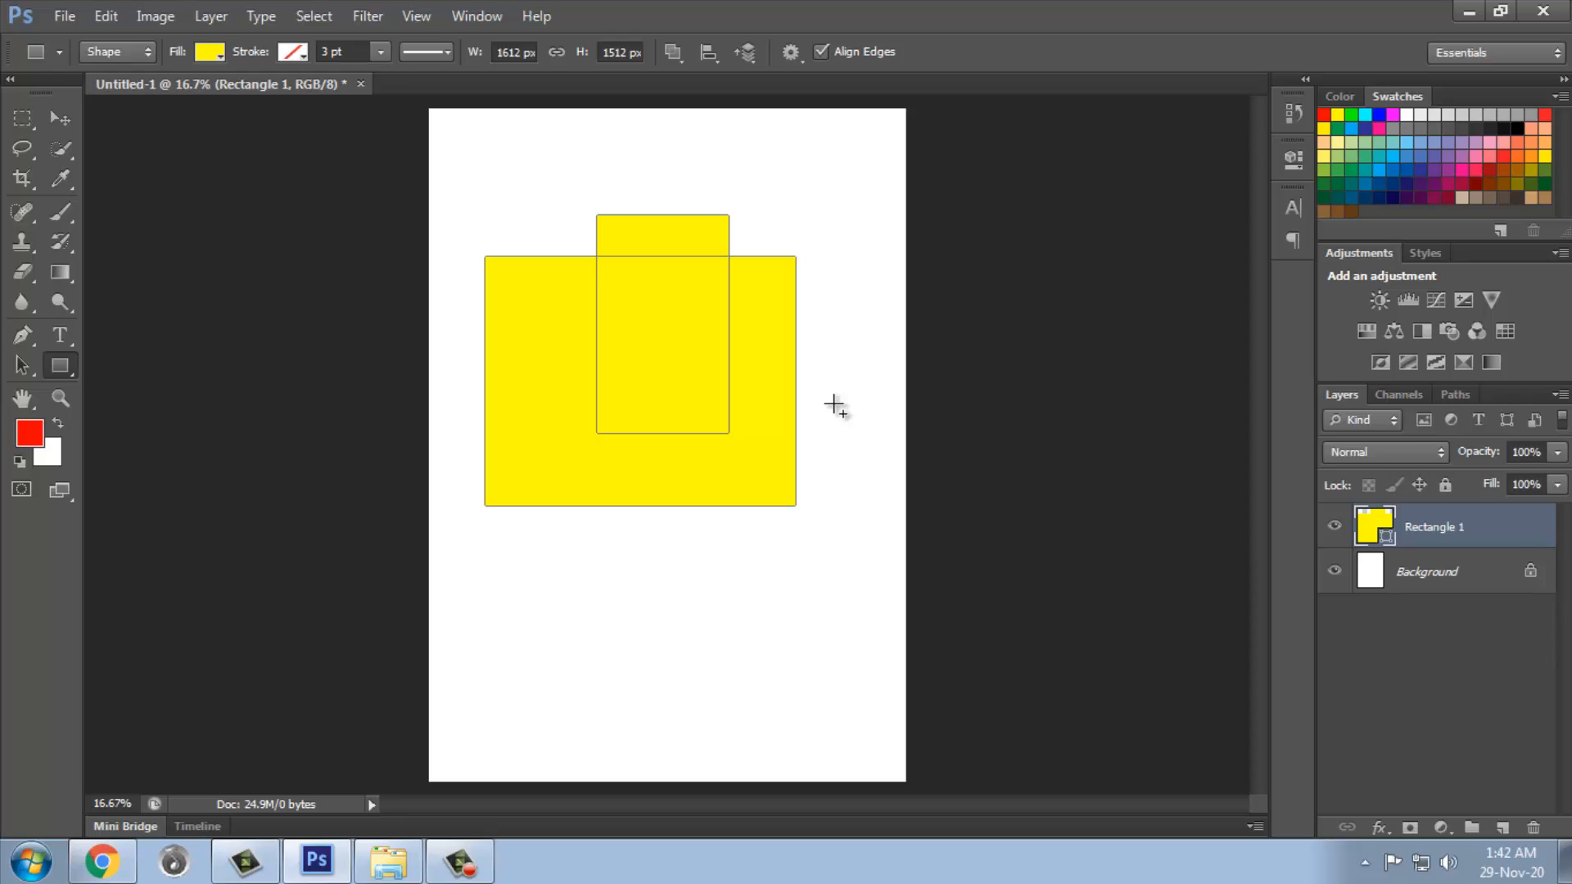
key("ctrl+z")
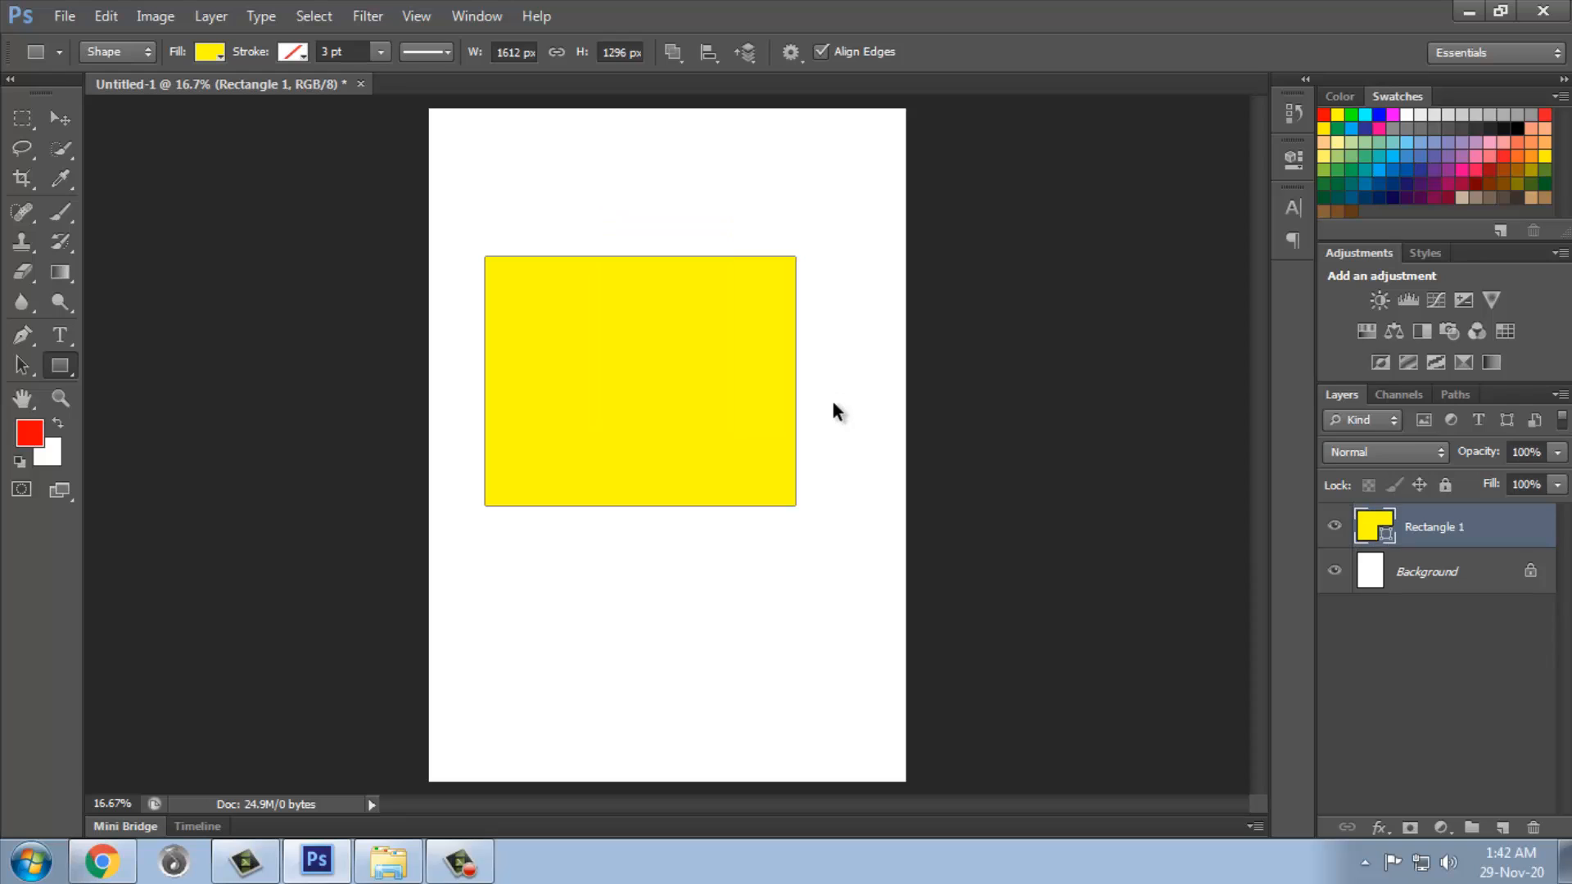
Step: Cut both upper corners out of the yellow rectangle with Subtract Front Shape and undo the cuts
left_click(671, 54)
left_click(797, 124)
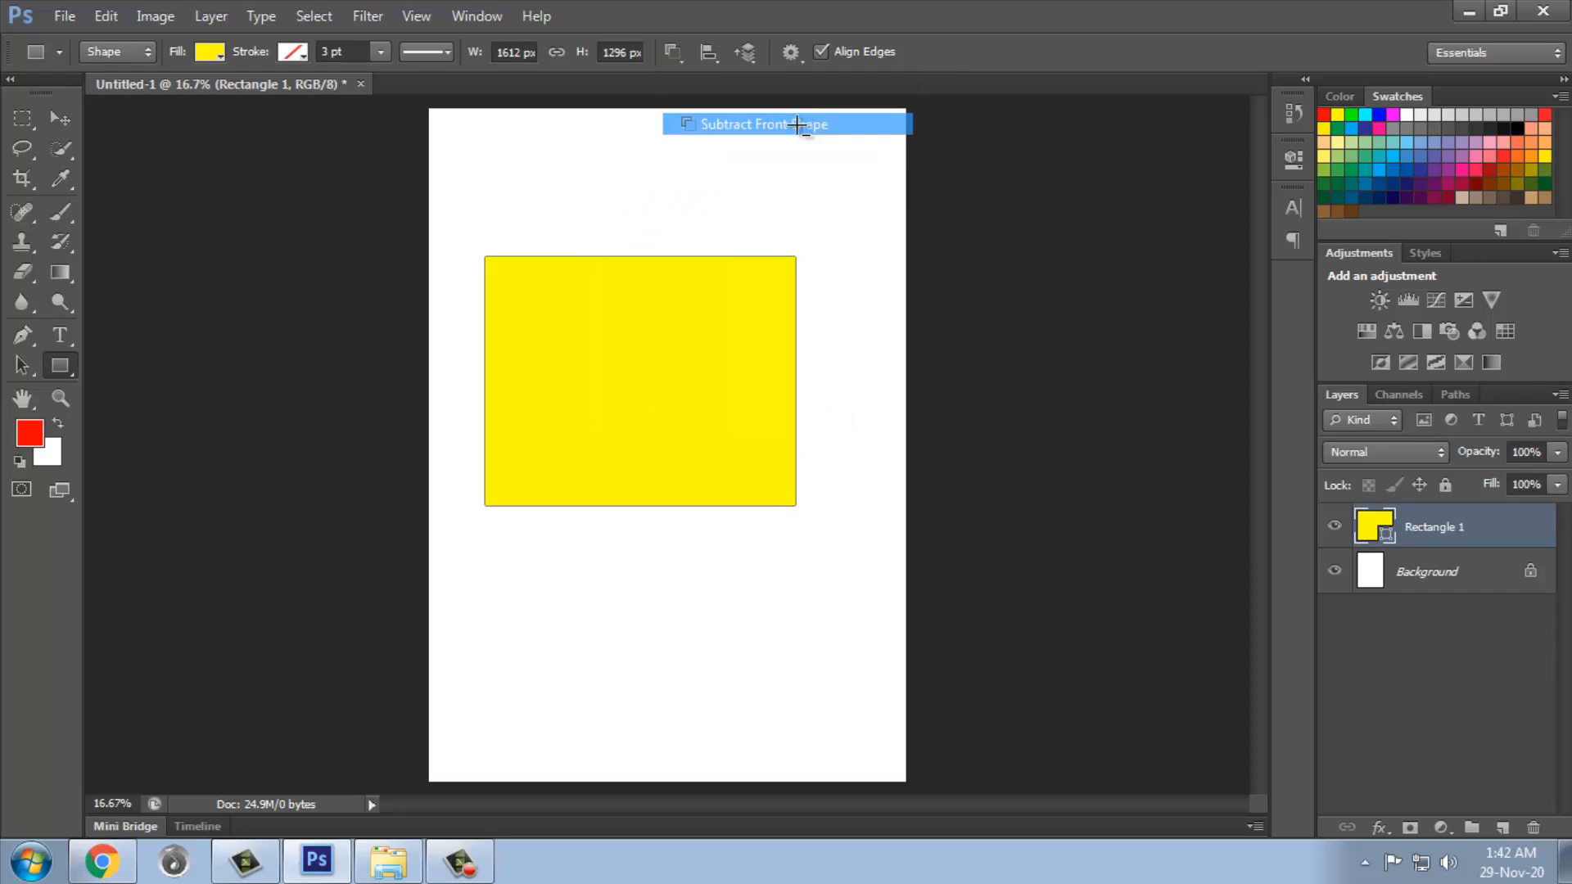
left_click_drag(685, 176, 856, 352)
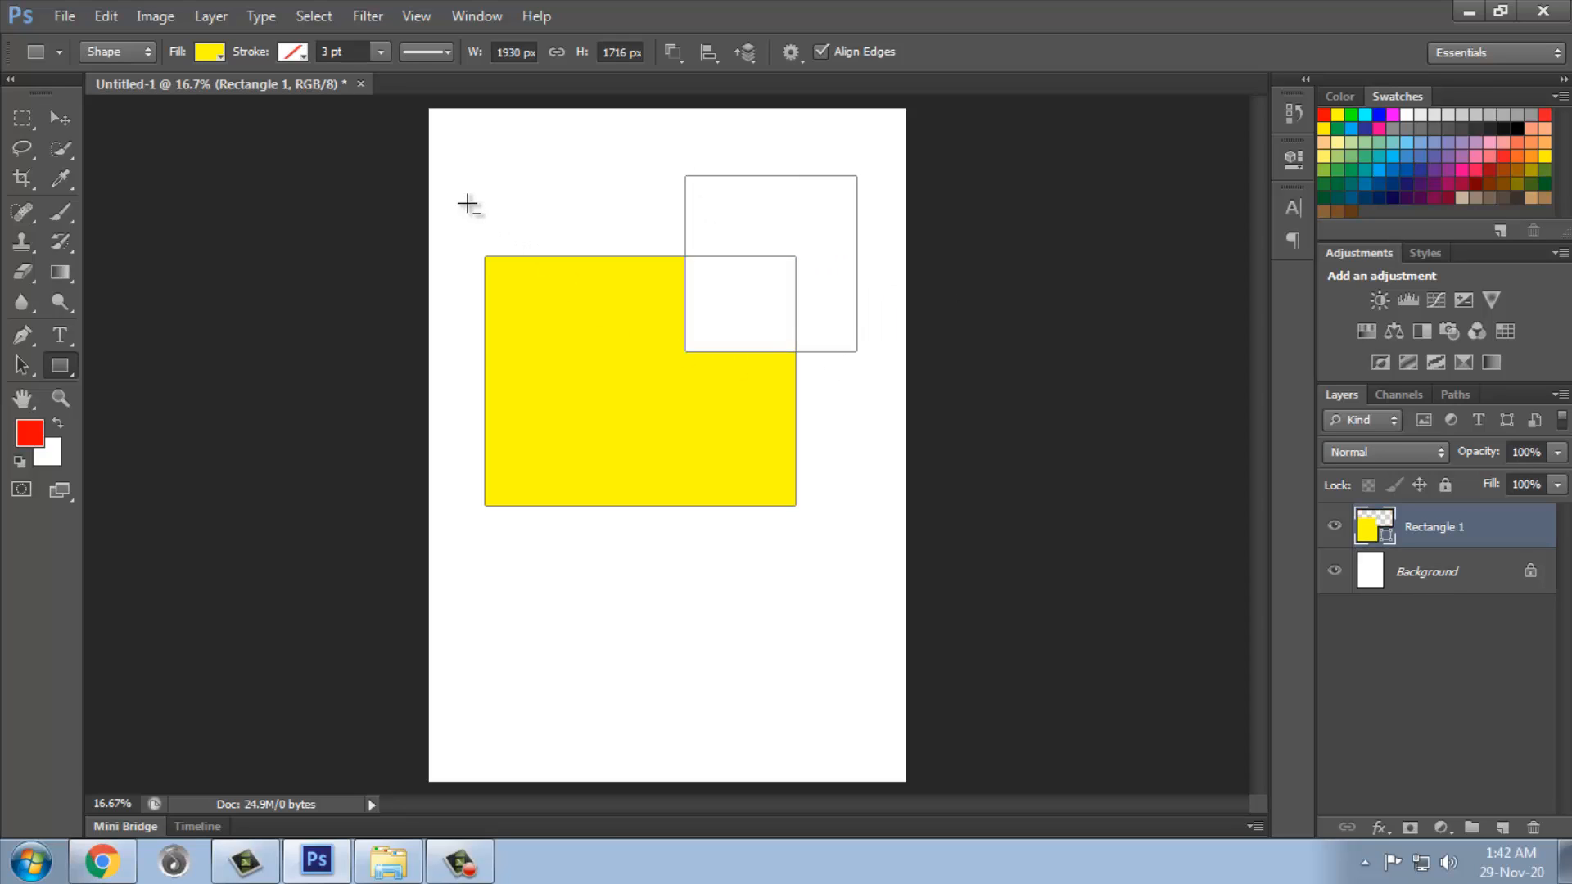
left_click_drag(467, 202, 565, 352)
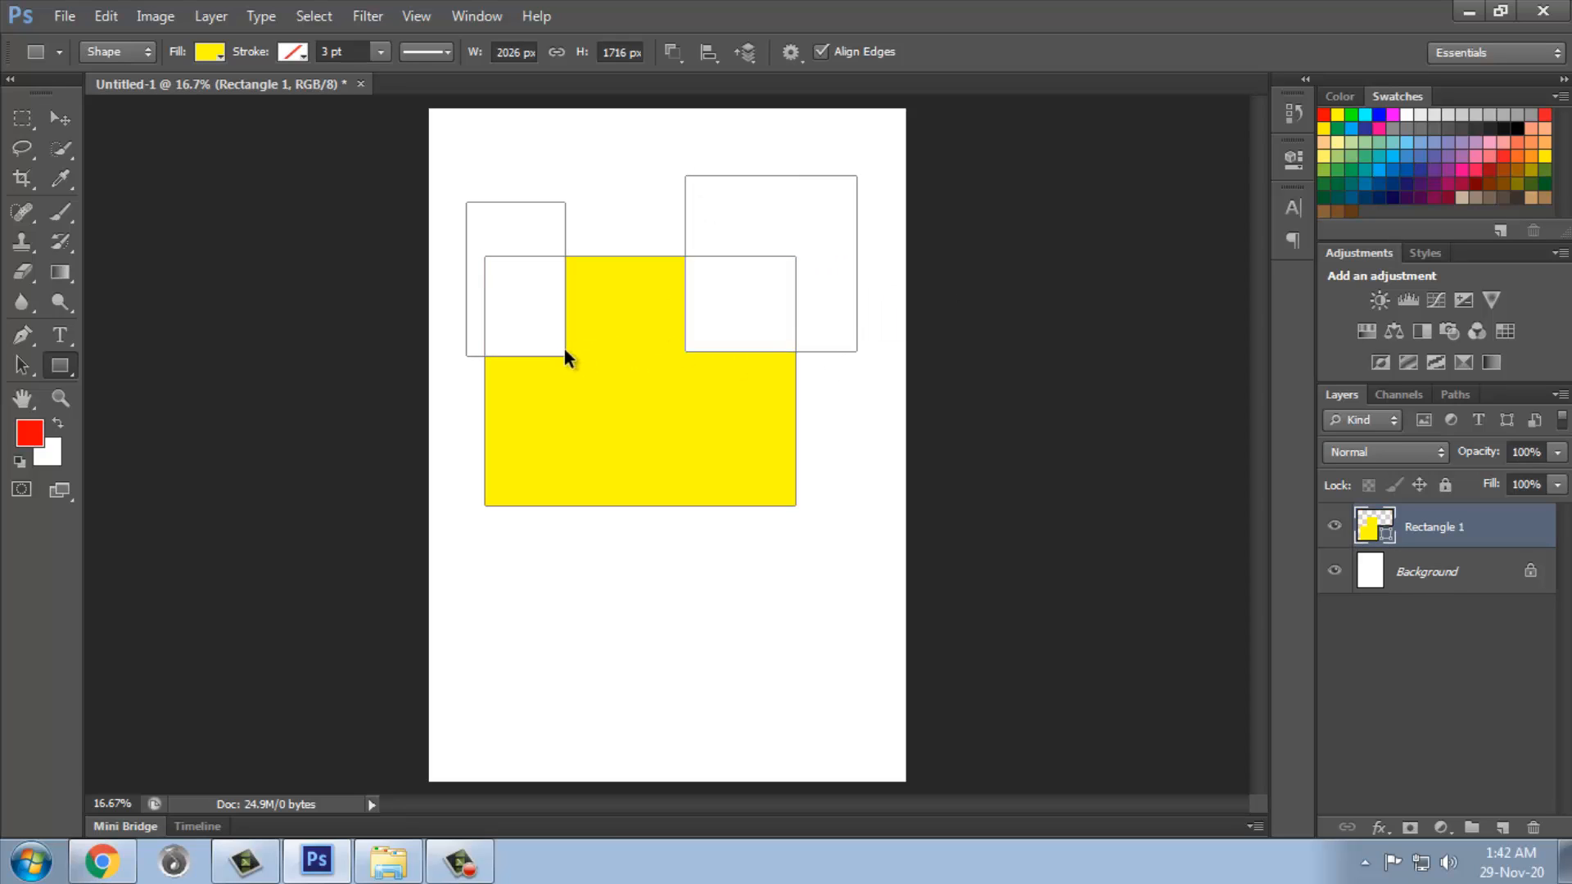
key("ctrl+z")
key("ctrl+z")
key("ctrl+alt+z")
key("ctrl+alt+z")
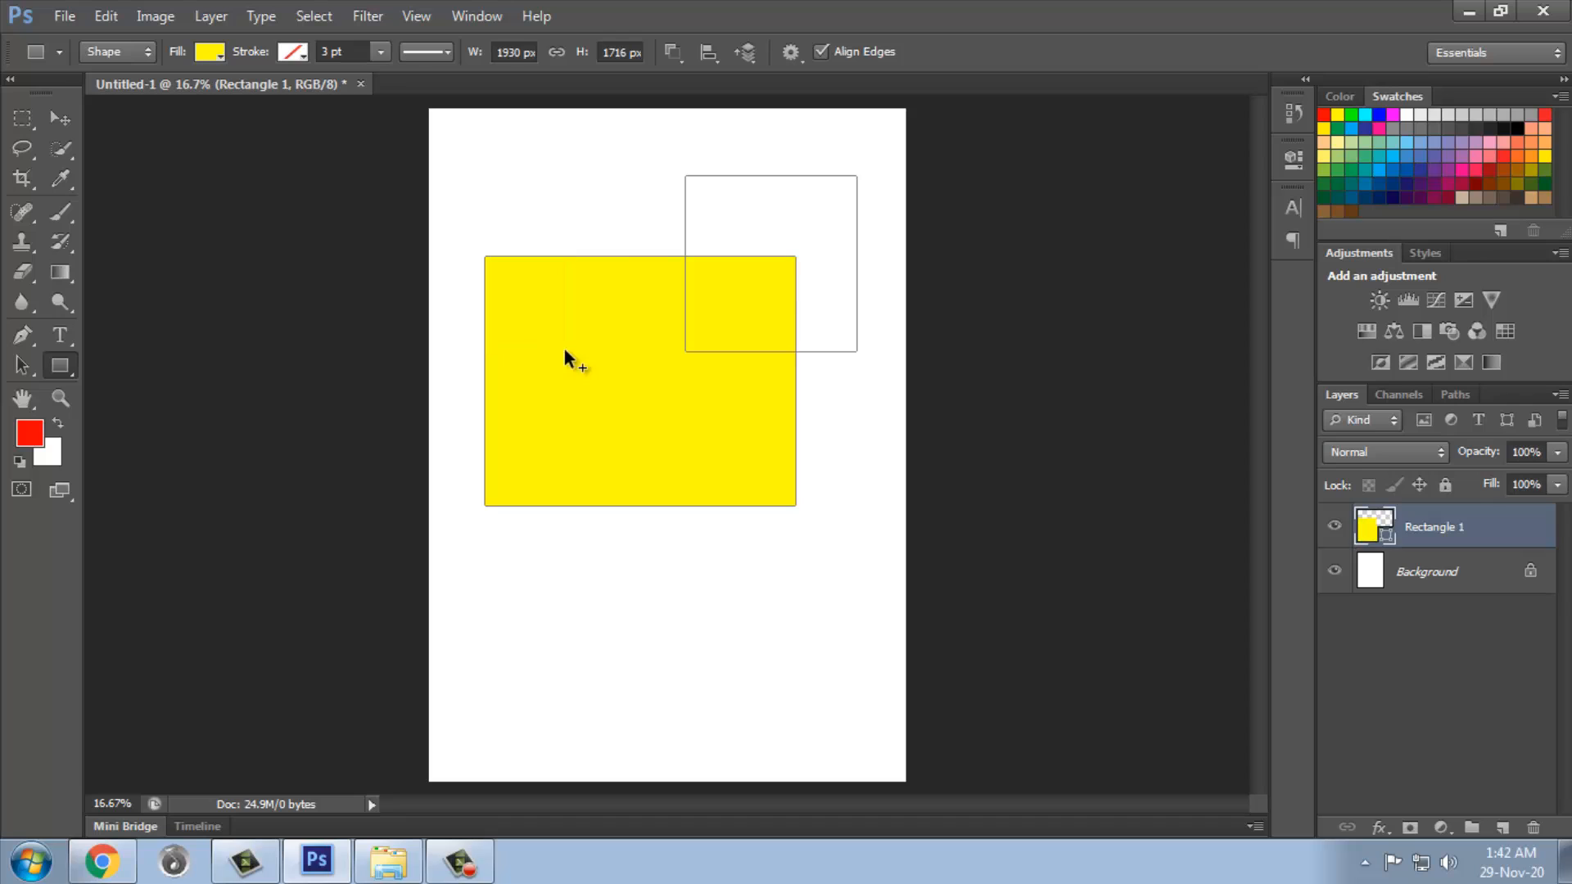
key("ctrl+alt+z")
Step: Draw a tall narrow rectangle across the middle of the yellow one with Intersect Shape Areas and undo it
left_click(672, 53)
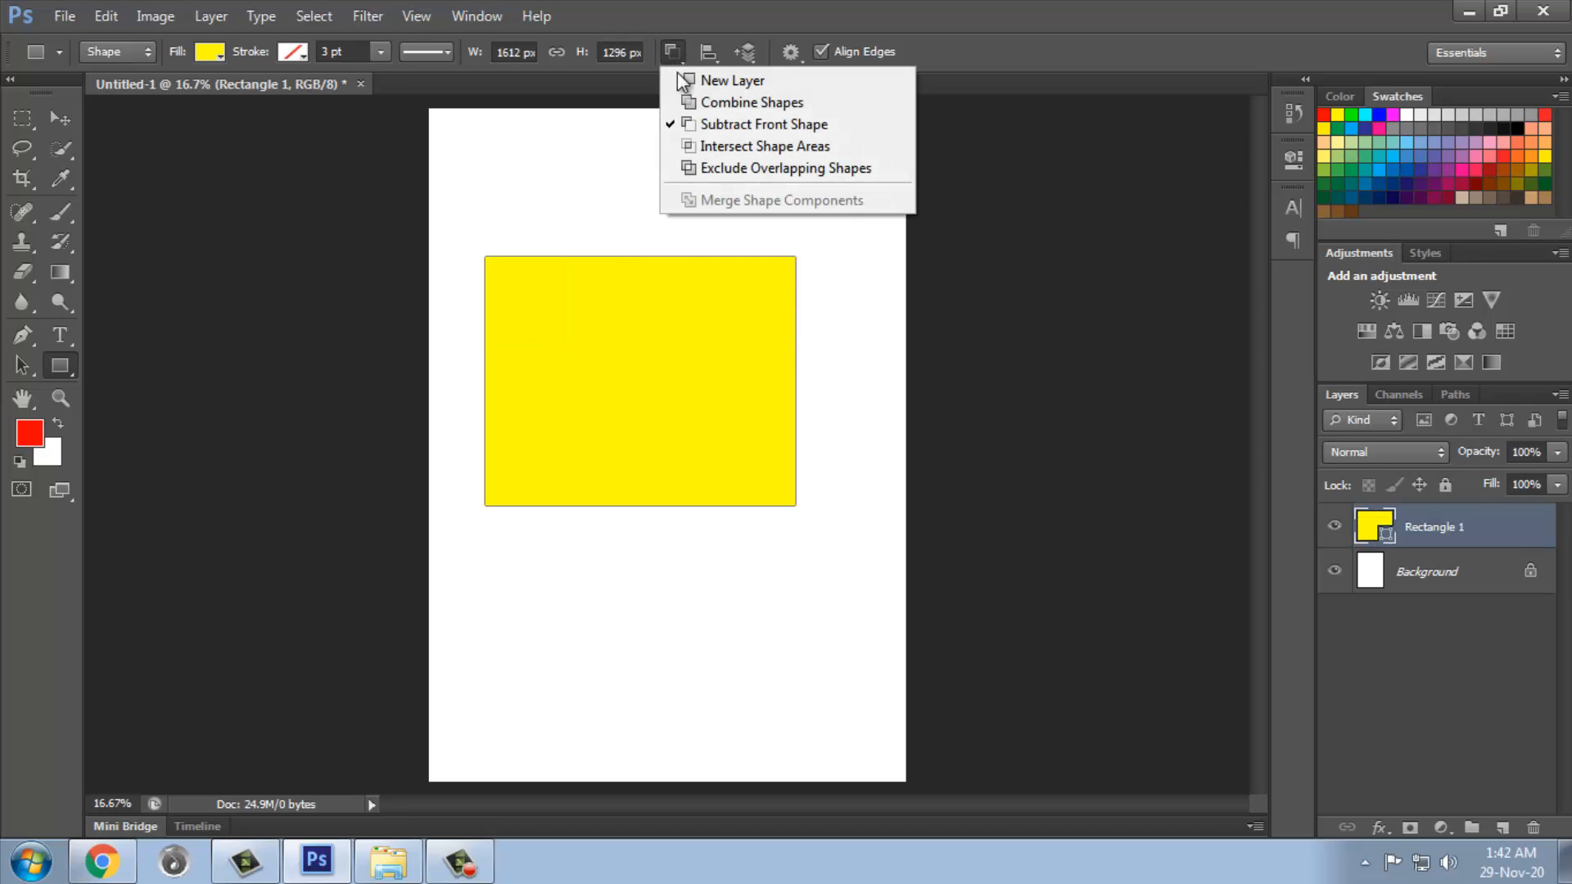
left_click(713, 150)
left_click_drag(589, 210, 695, 568)
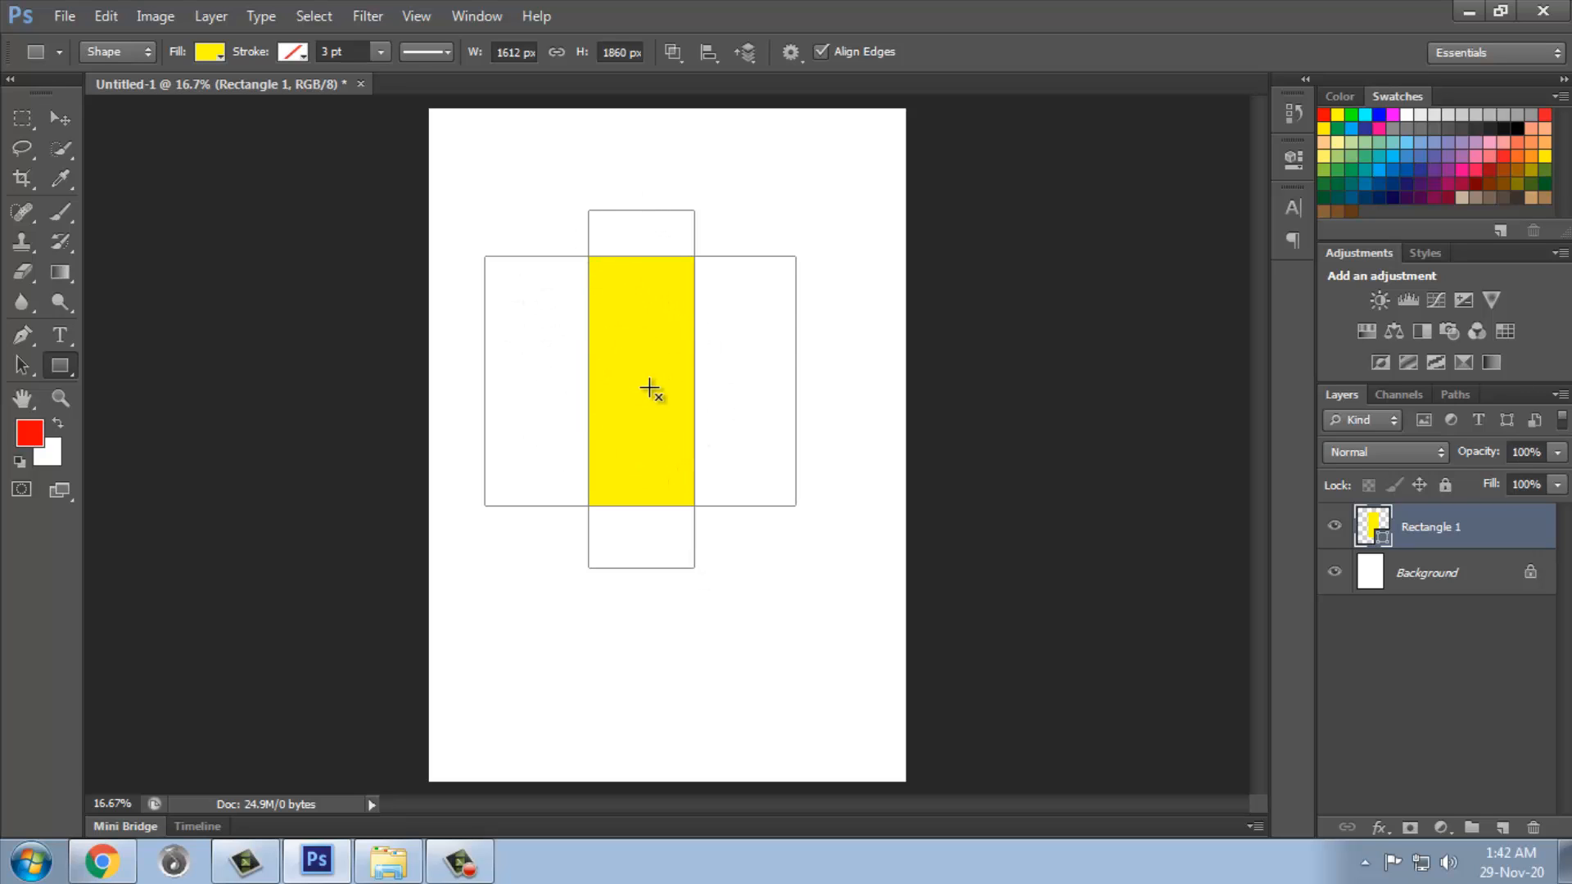
key("ctrl+z")
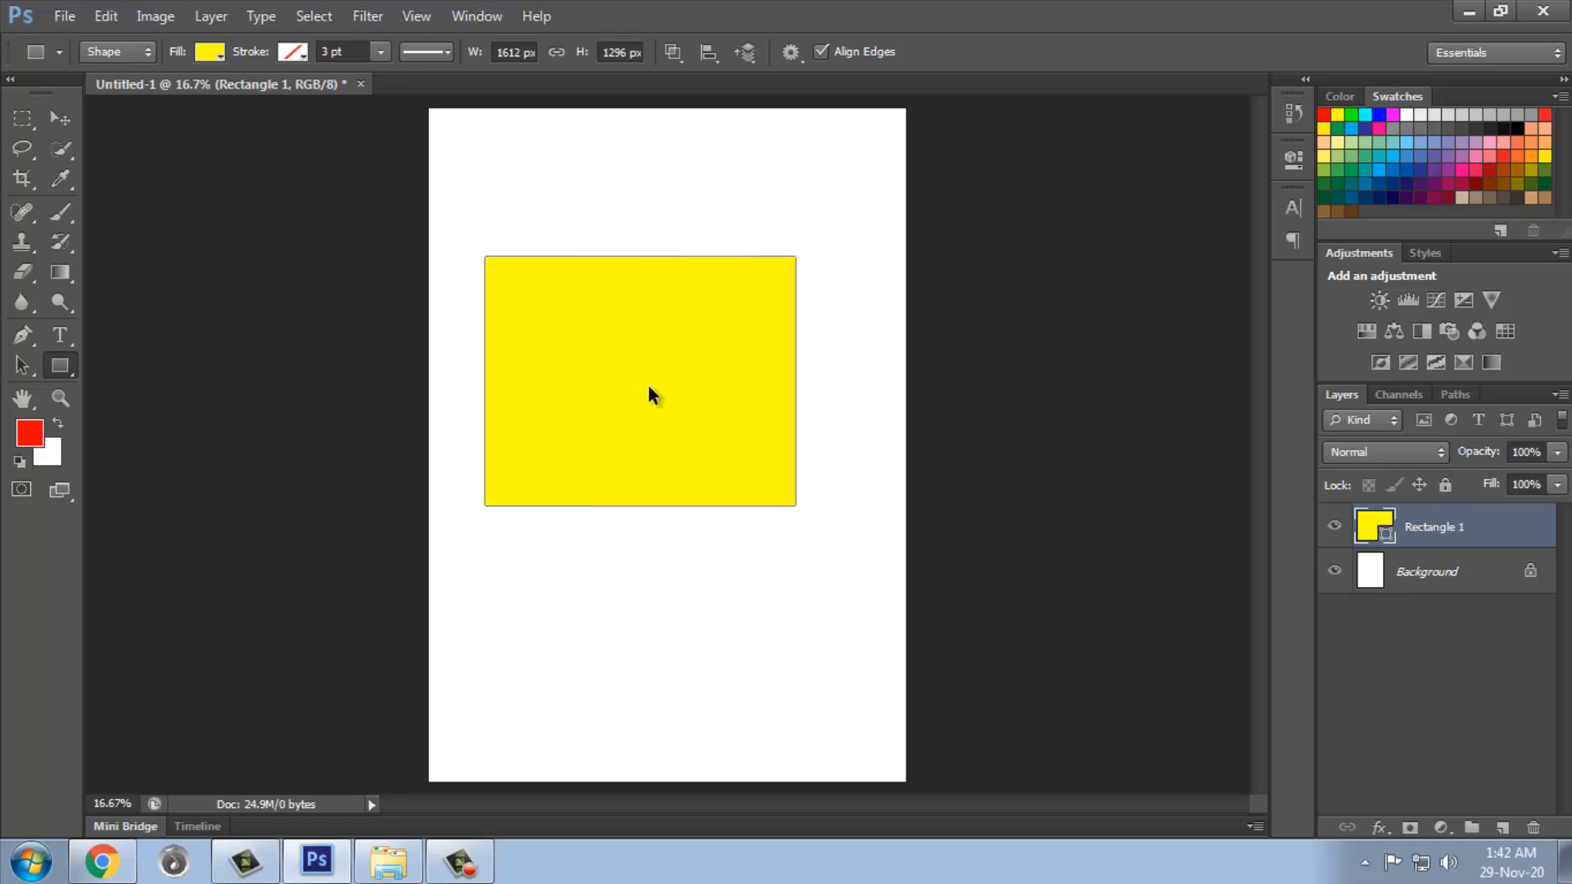
Step: Draw two rectangles over the yellow rectangle's upper edge with Exclude Overlapping Shapes and undo both
left_click(671, 56)
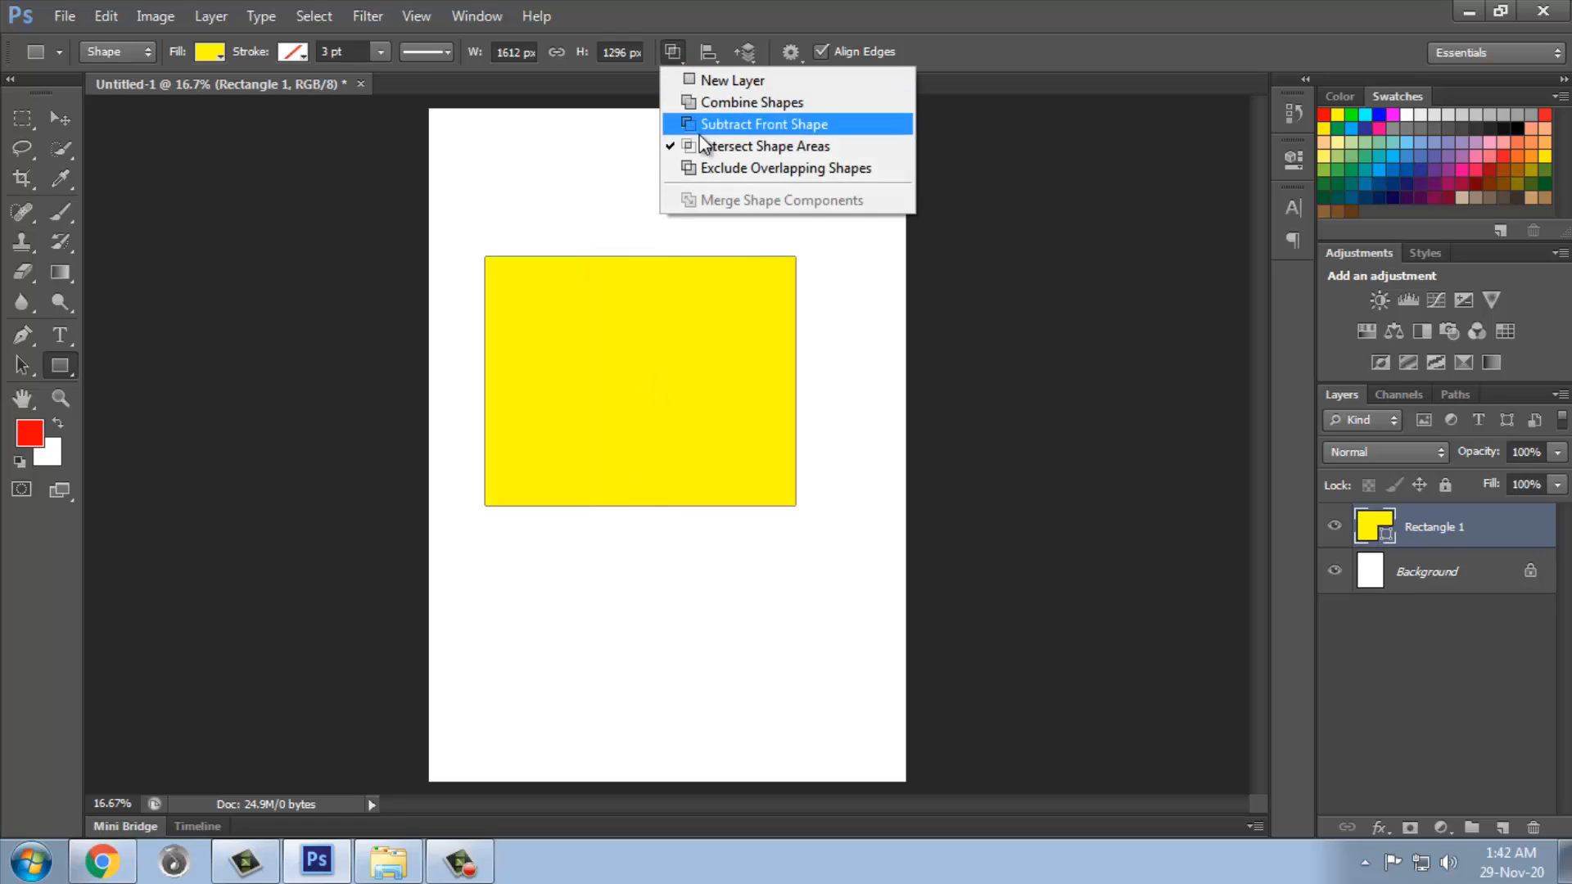
left_click(796, 167)
left_click_drag(628, 192, 738, 370)
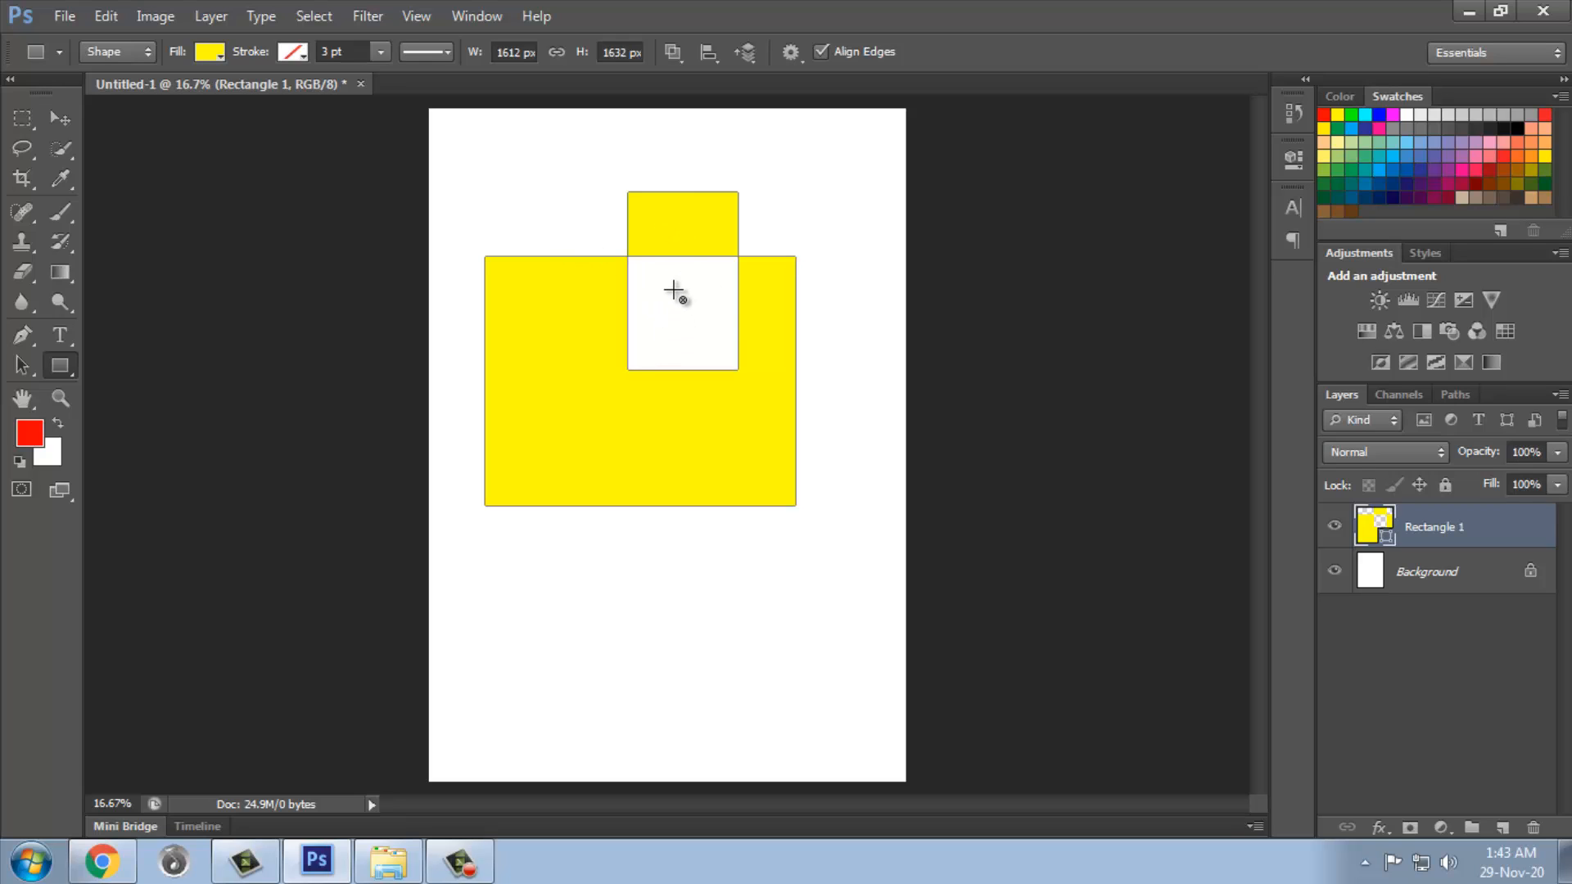
left_click_drag(476, 184, 563, 393)
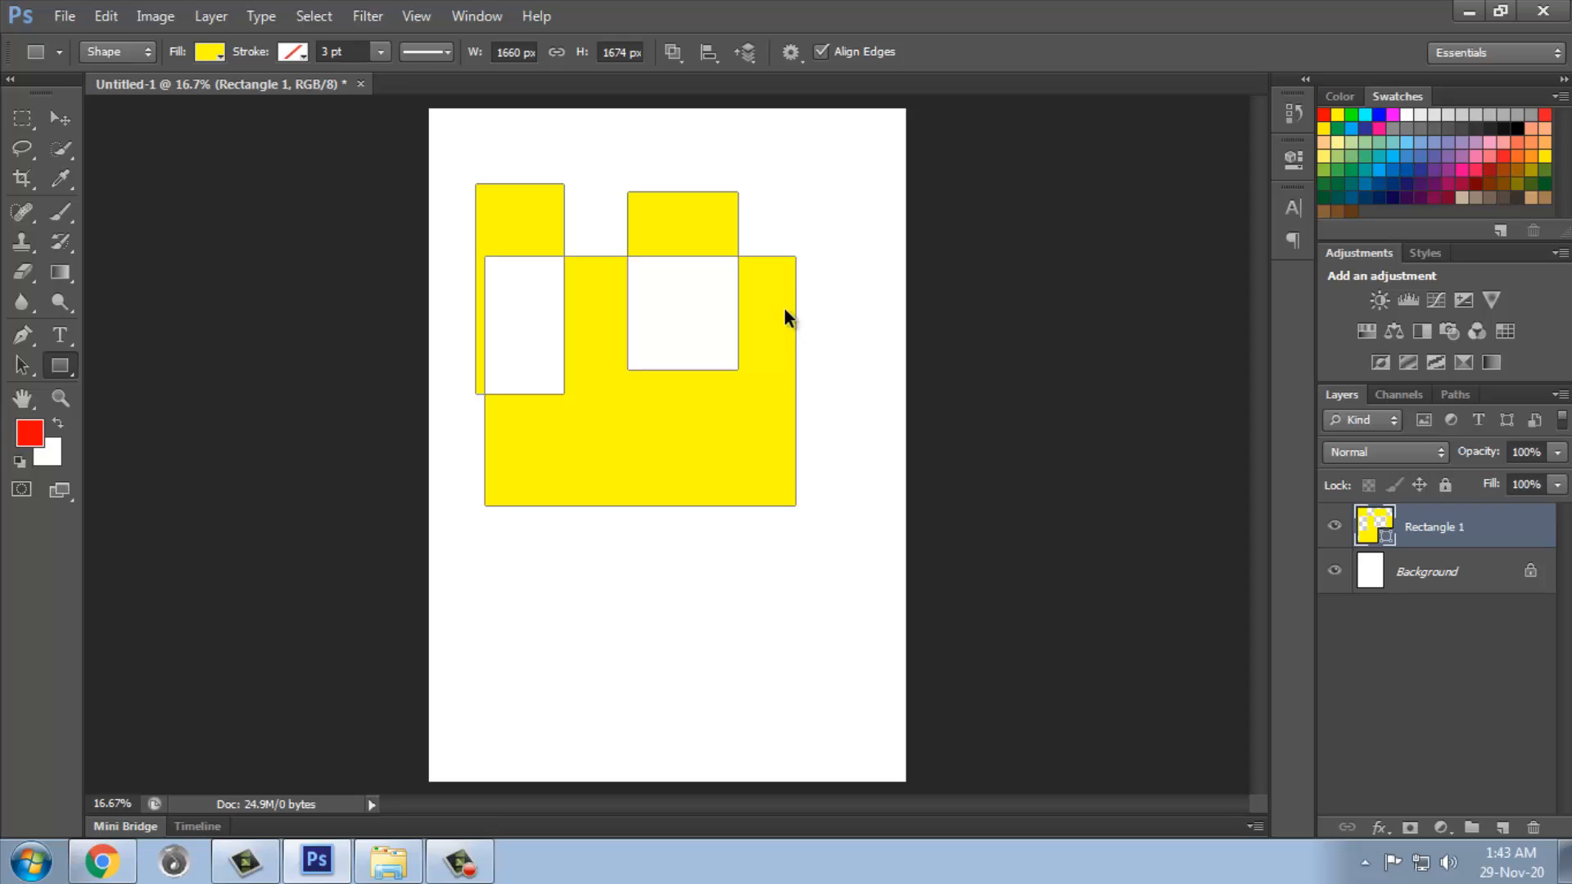
key("ctrl+alt+z")
key("ctrl+alt+z")
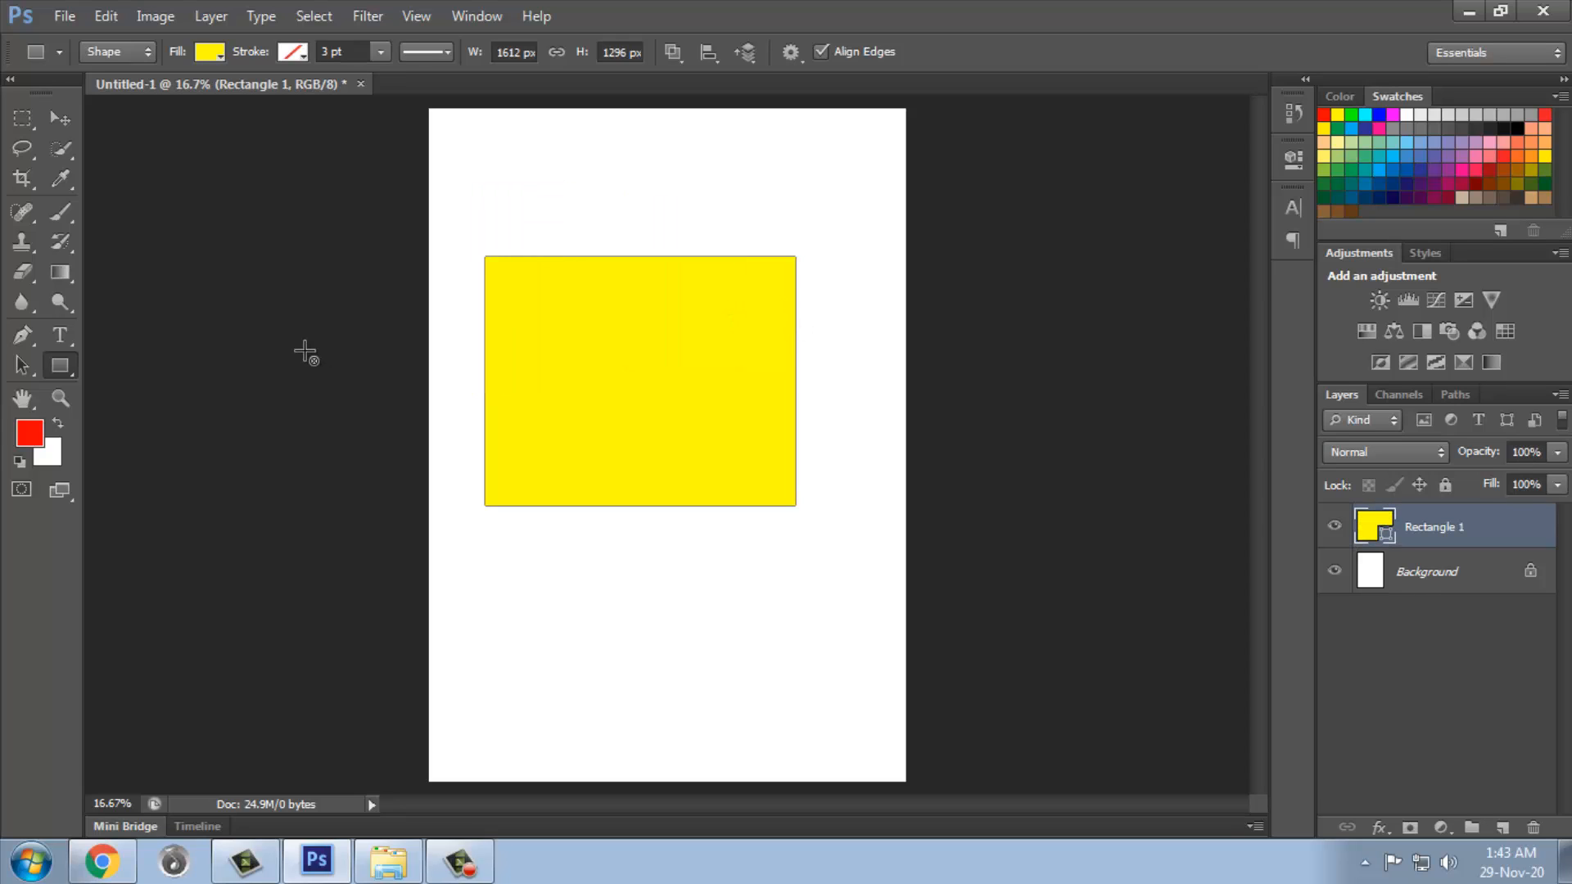
Step: Draw a rounded rectangle with a 76 px corner radius on the page below the yellow rectangle
right_click(71, 365)
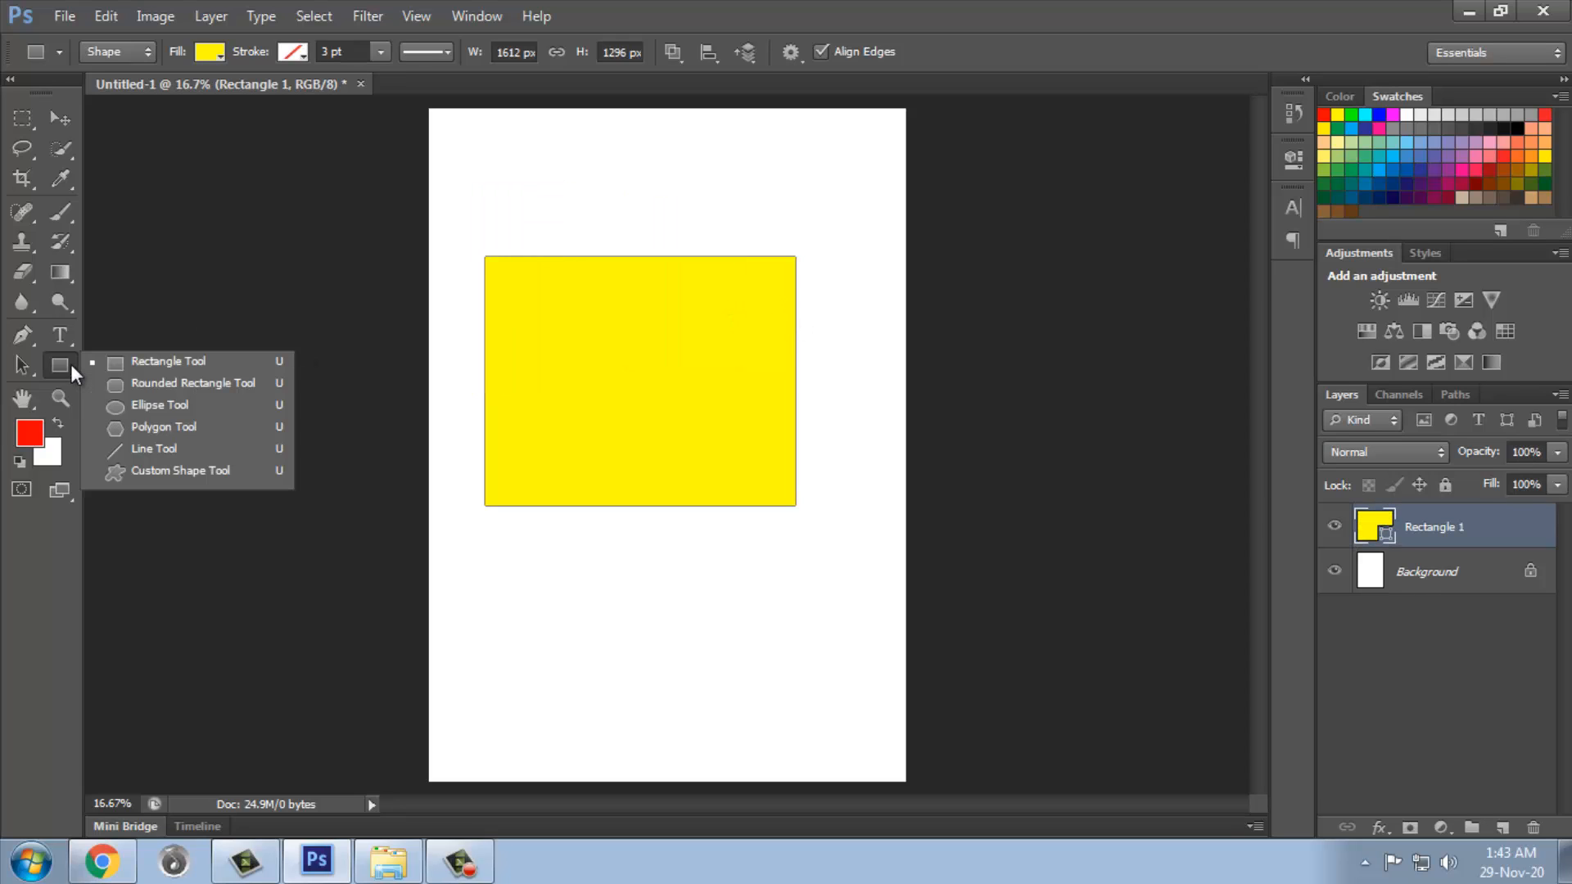
left_click(164, 384)
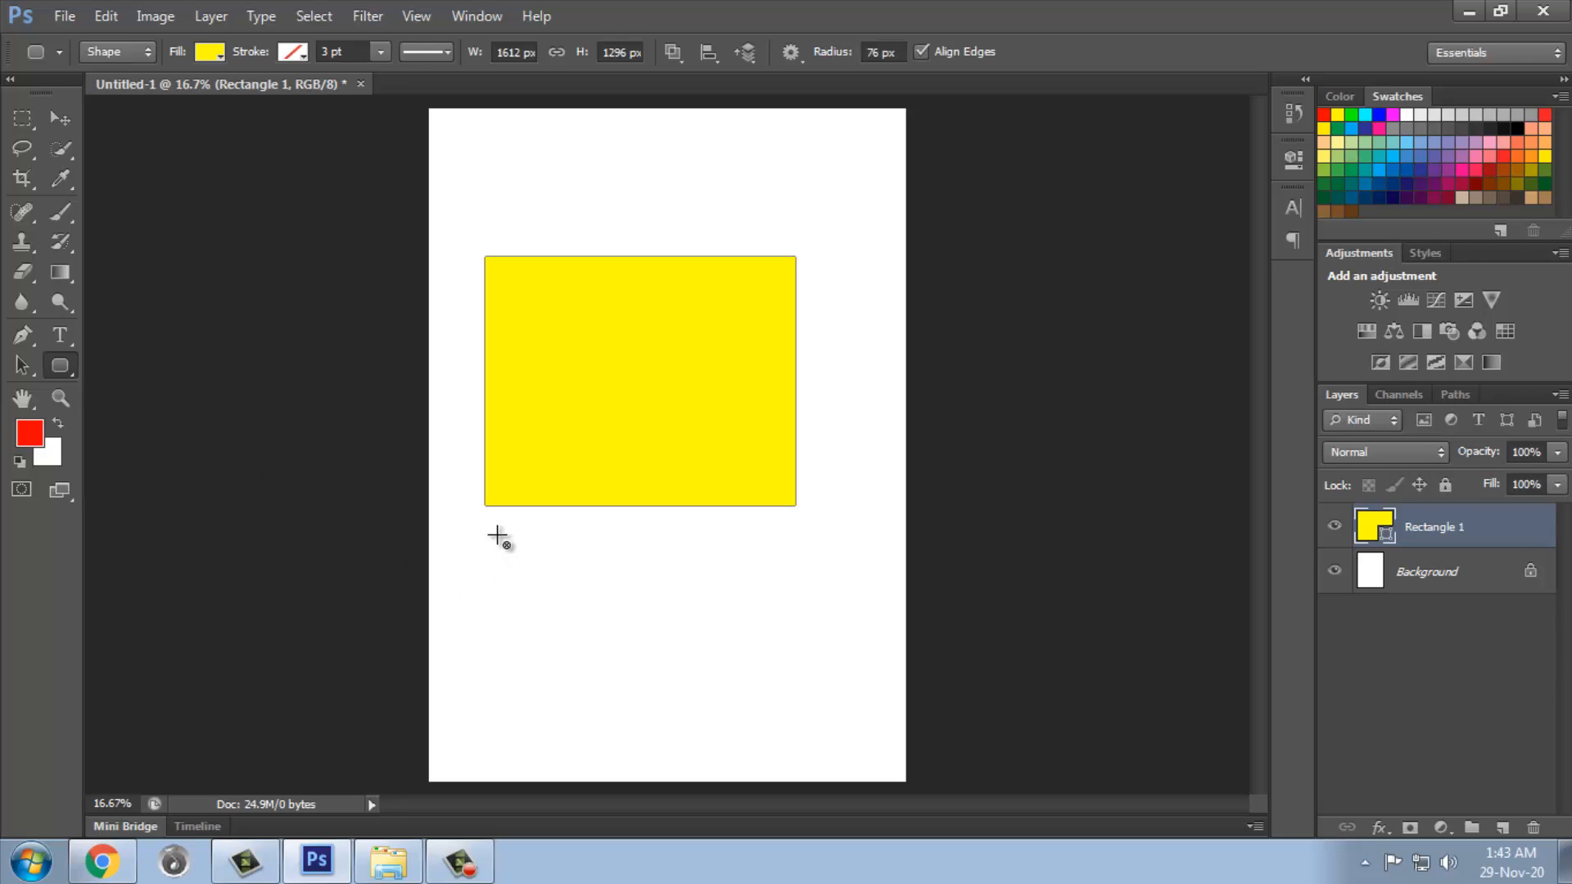
left_click_drag(464, 541, 813, 705)
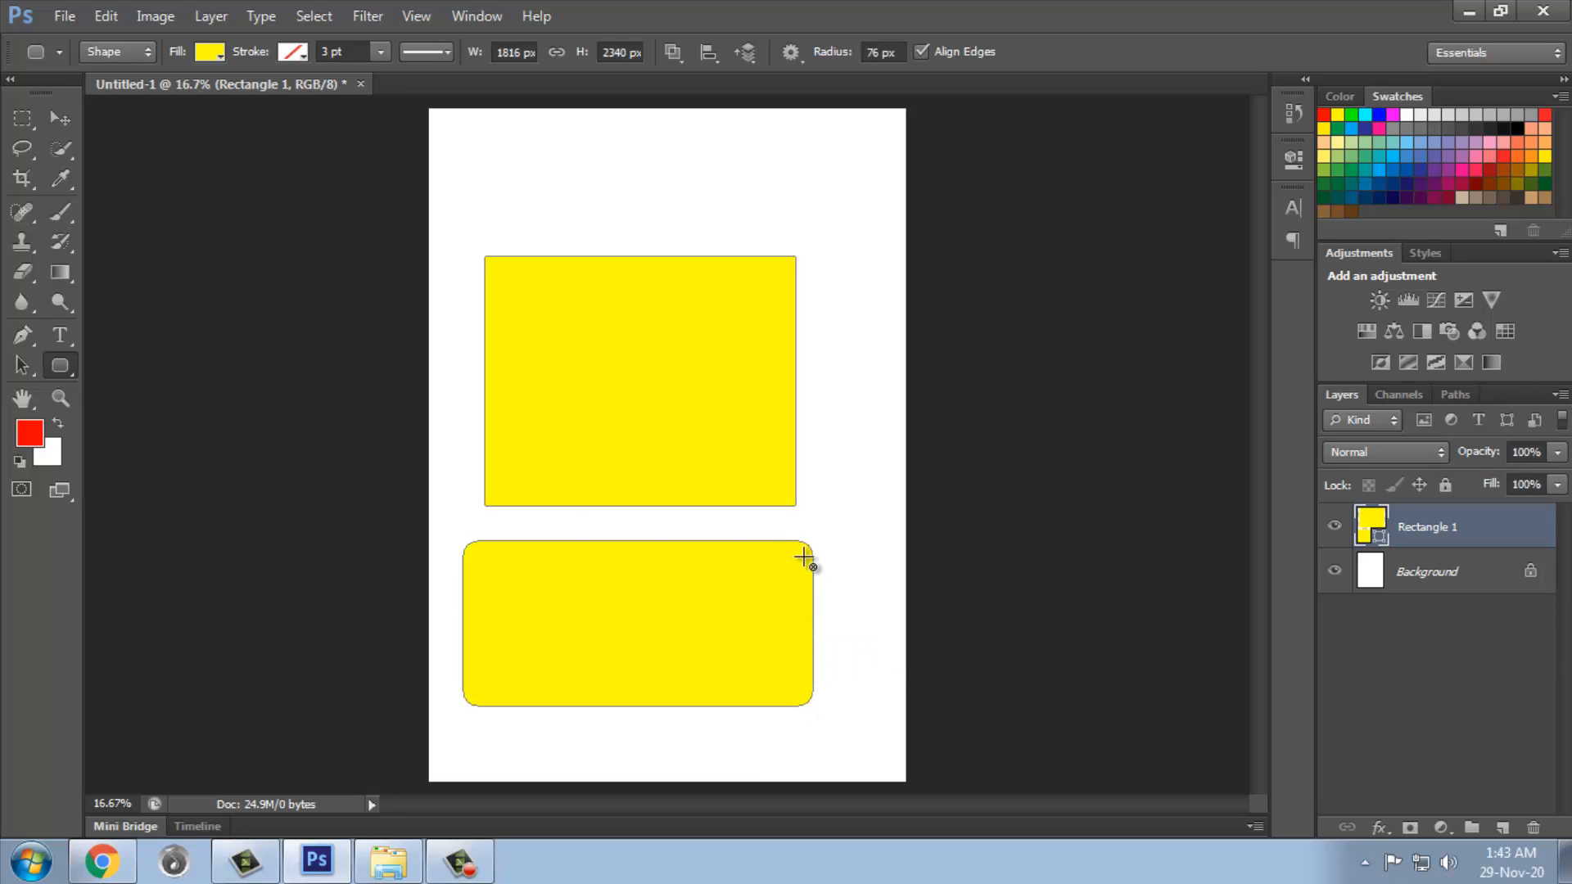
Step: Draw a smaller rounded rectangle with a 10 px radius above the yellow rectangle and undo both rounded rectangles
left_click(830, 56)
type("10")
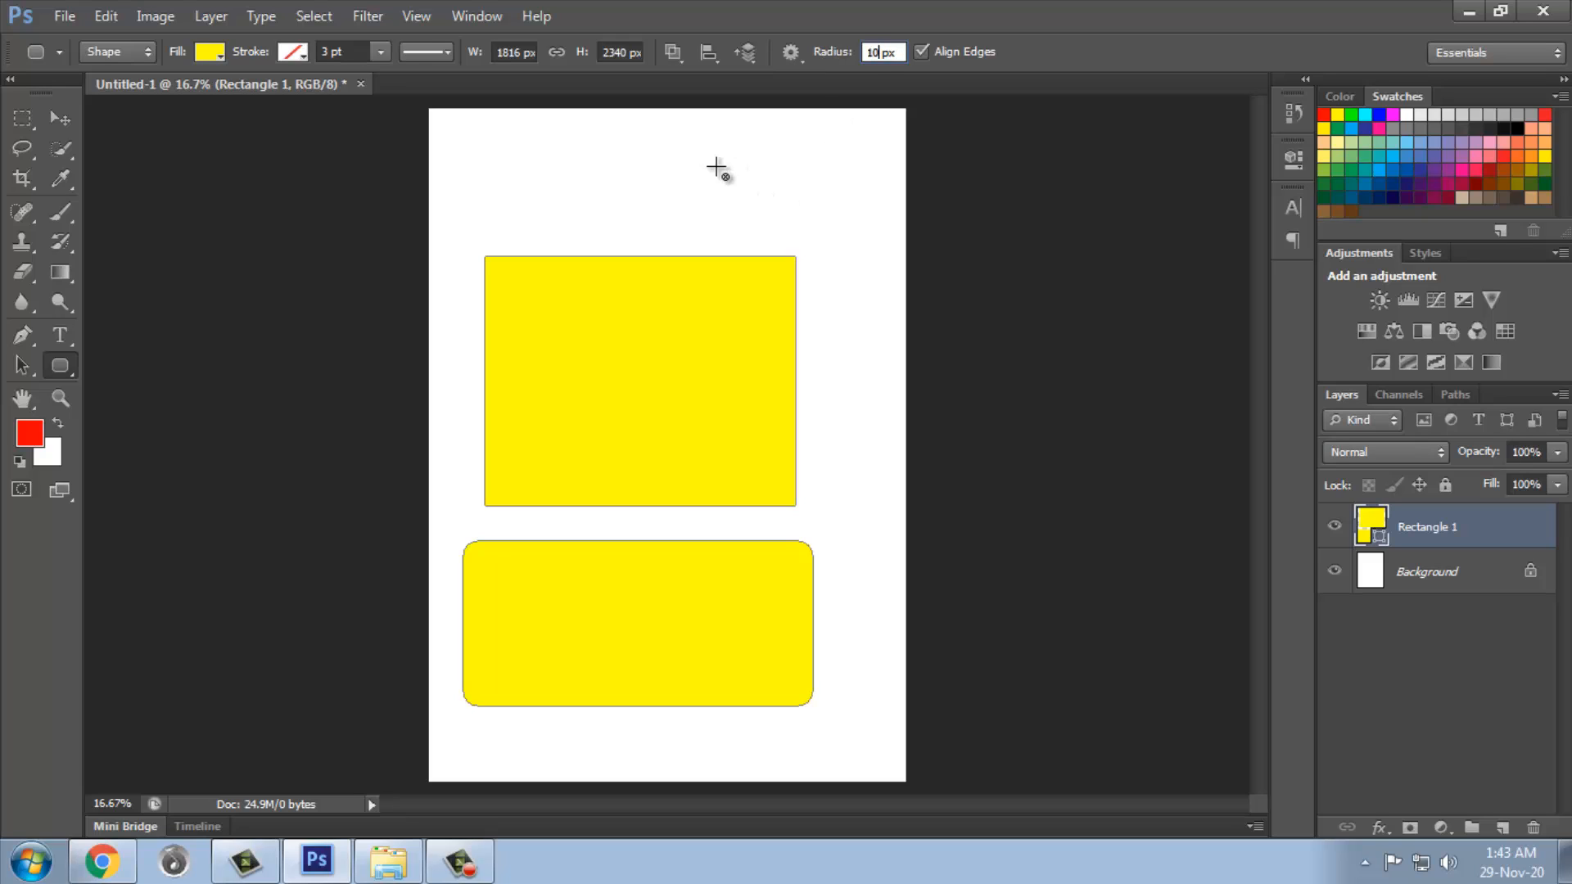
mouse_move(572, 123)
left_mouse_down()
mouse_move(625, 169)
mouse_move(778, 223)
left_mouse_up()
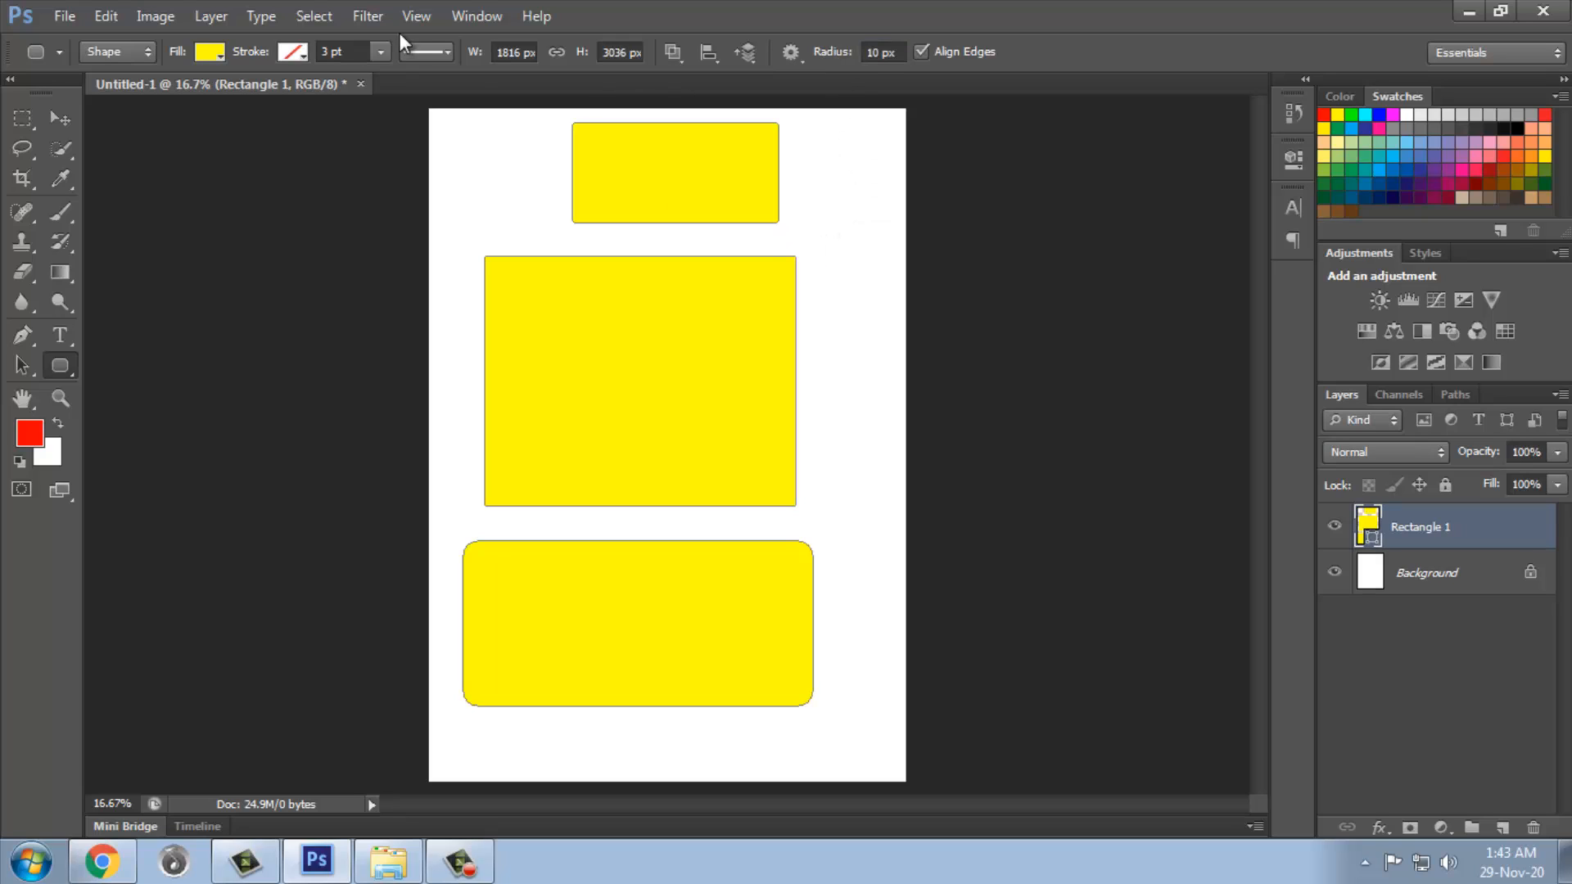
key("ctrl+z")
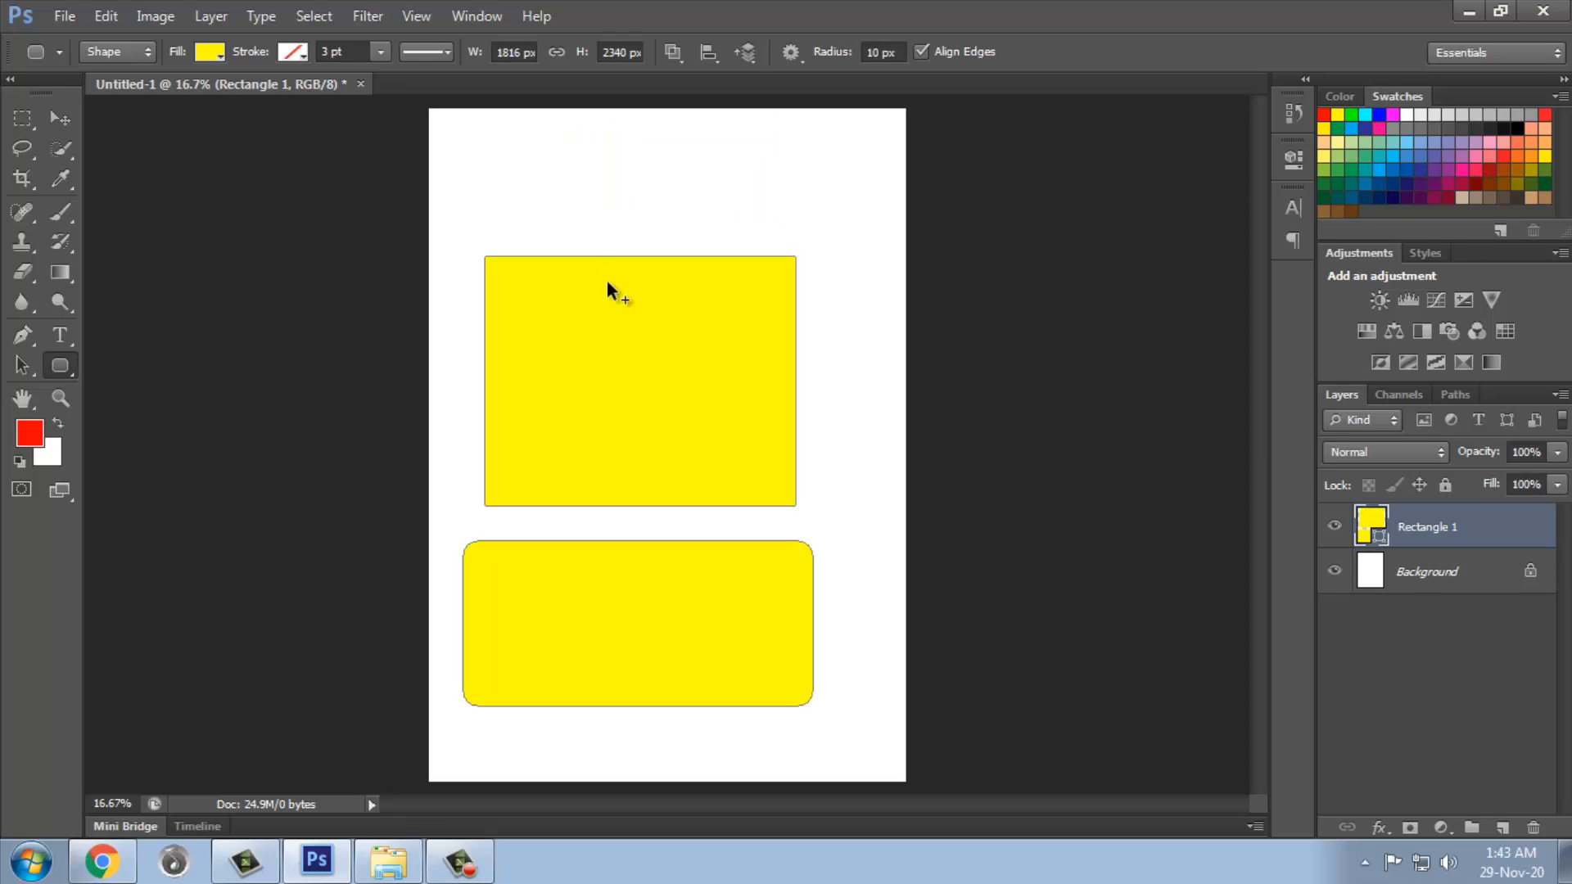
key("ctrl+alt+z")
key("ctrl+alt+z")
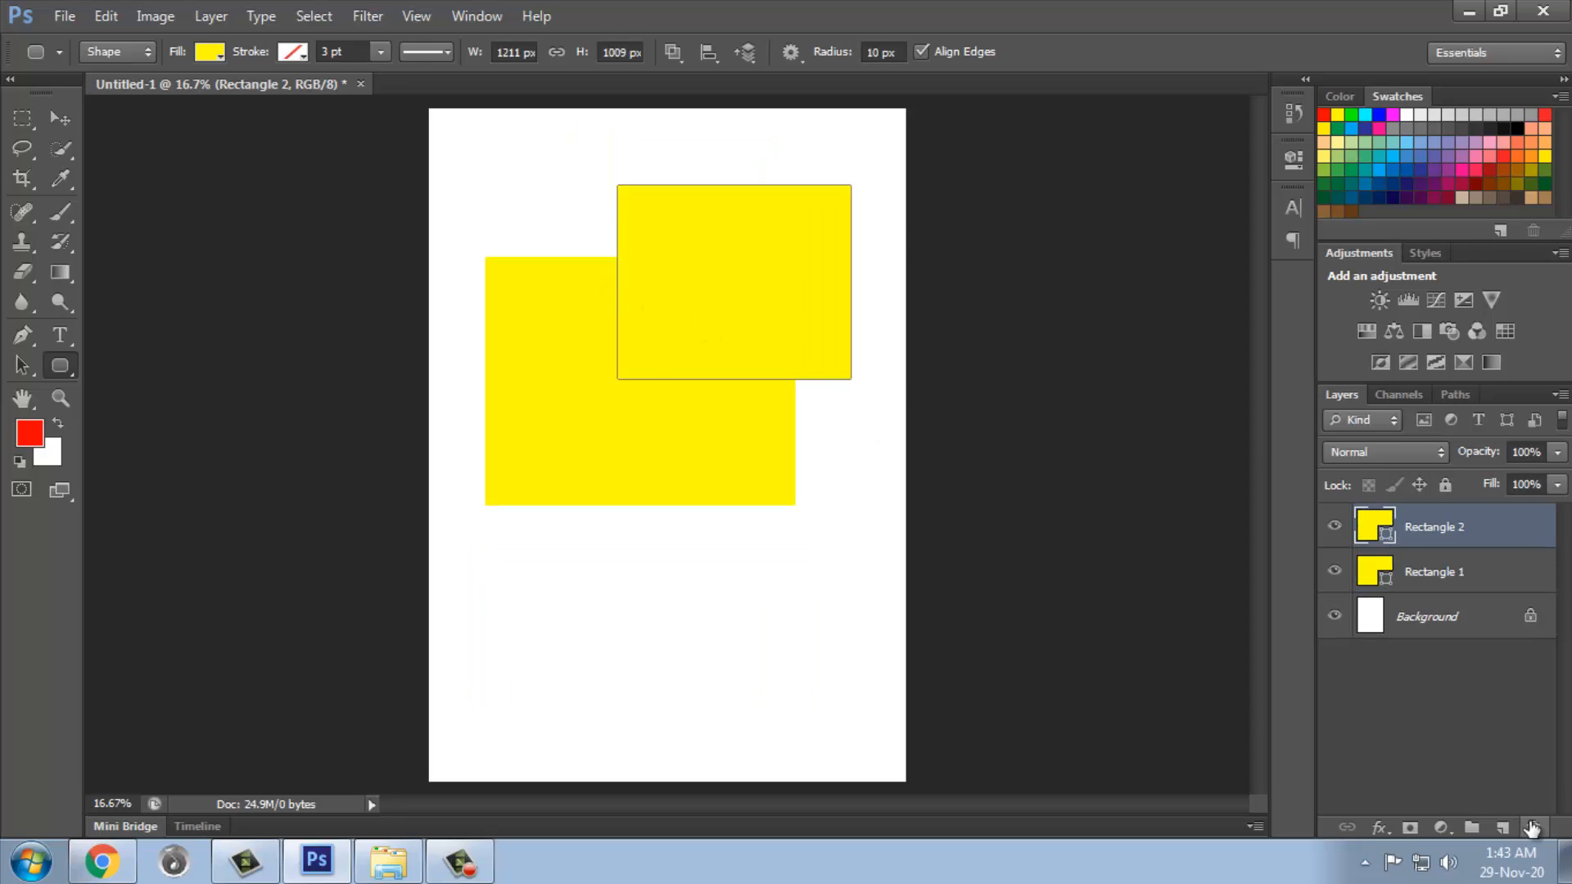
Step: Delete the Rectangle 2 and Rectangle 1 layers so only the background is left
left_click(1533, 828)
left_click(692, 330)
left_click(1533, 828)
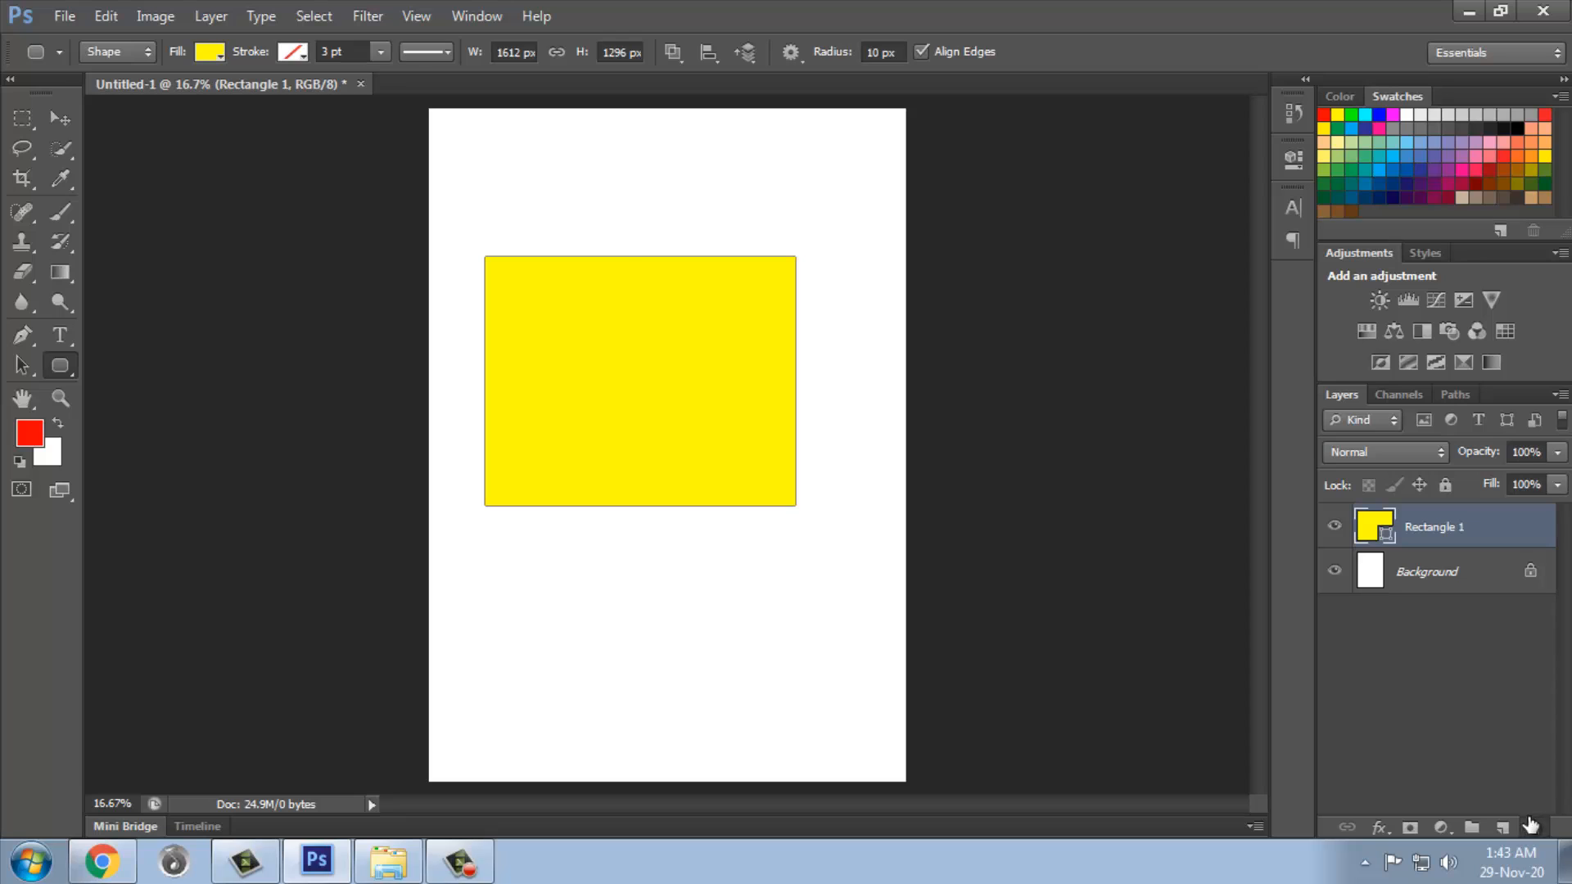
left_click(720, 336)
Step: Draw two stacked ellipses with the Ellipse tool and undo them, and draw a circle about 1307 px across and undo it
left_click(64, 368)
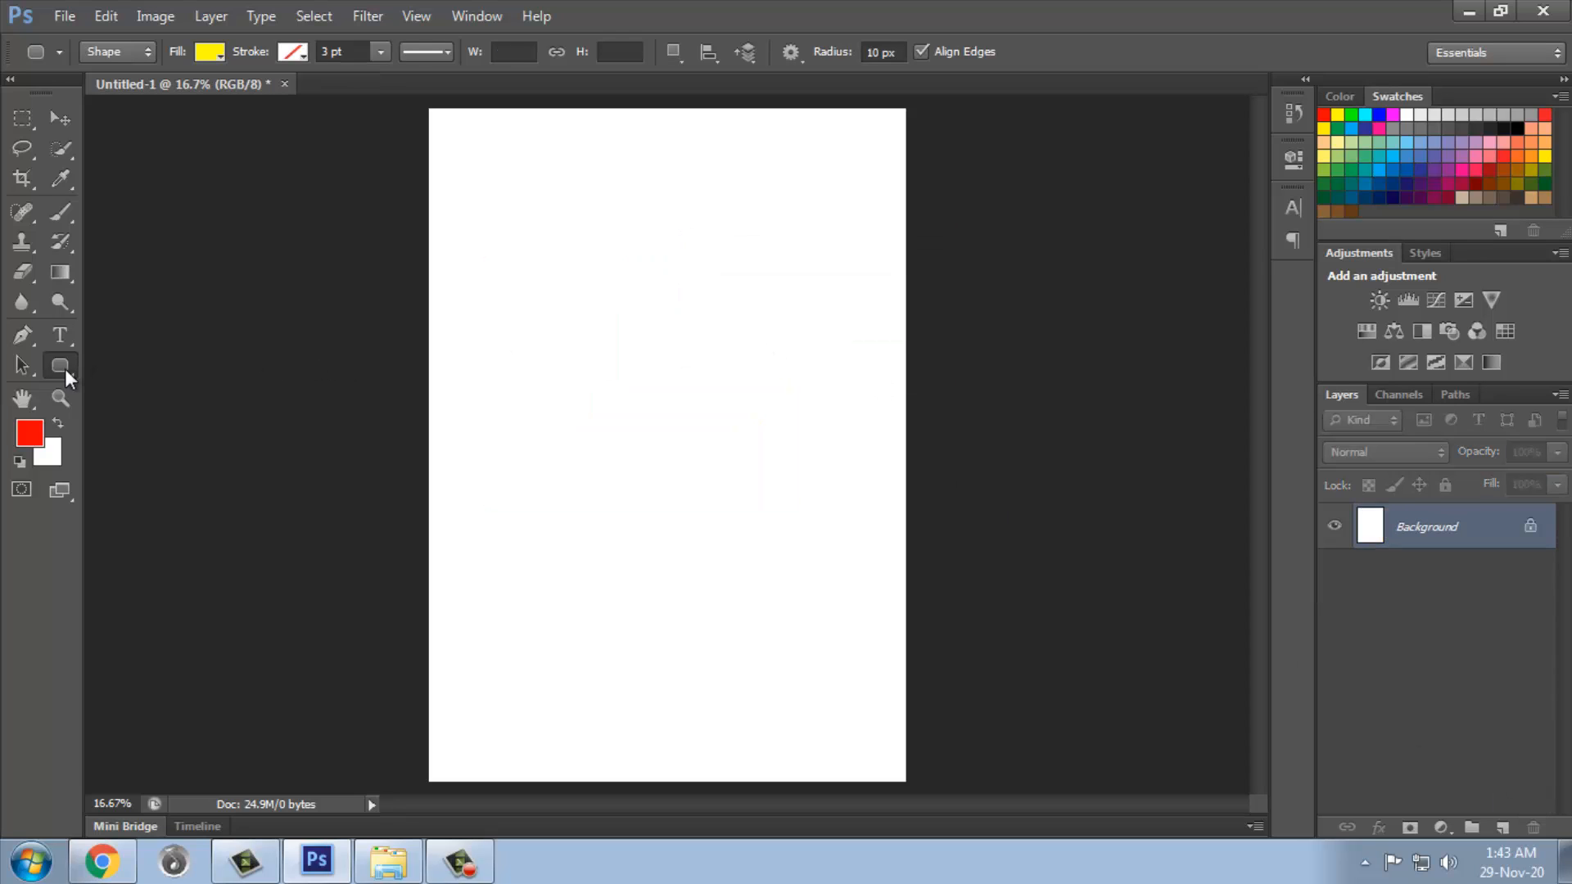
left_click(154, 405)
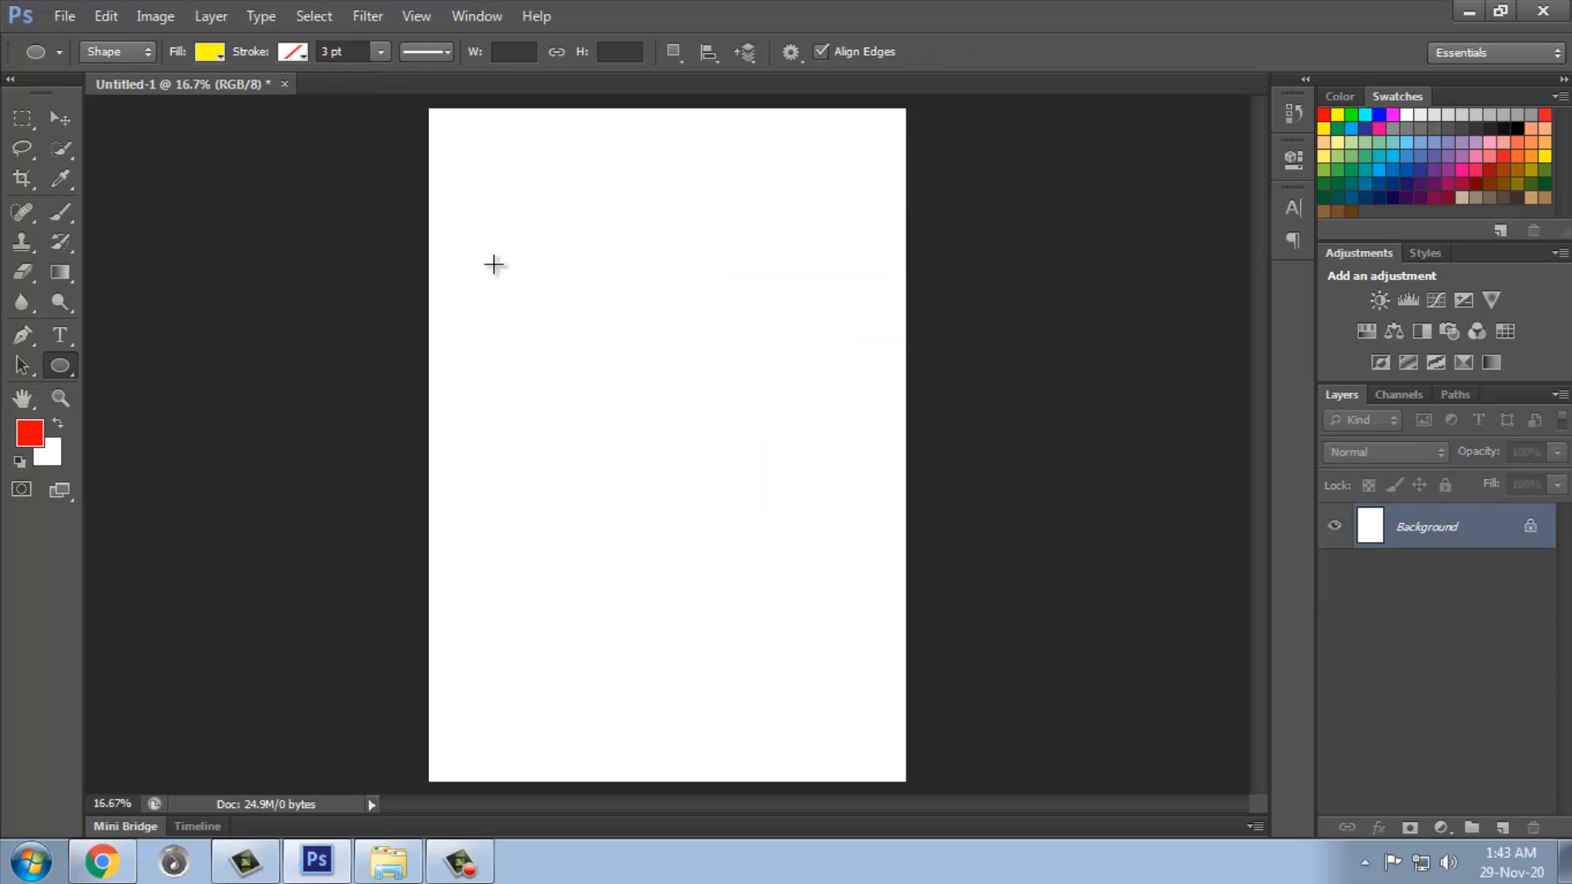
left_click_drag(522, 207, 781, 513)
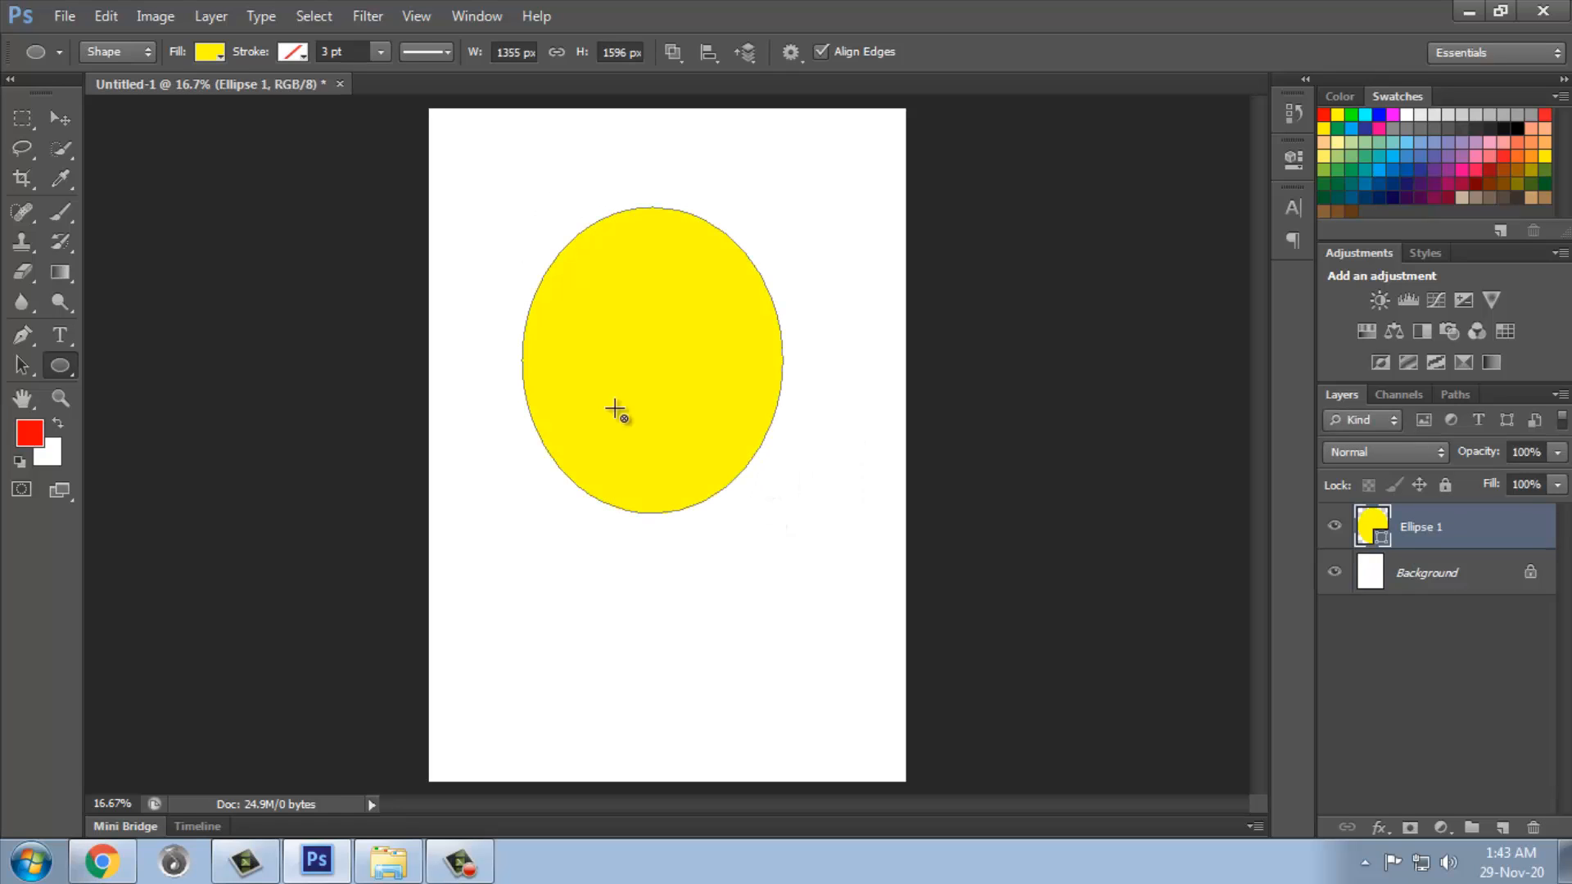
left_click_drag(536, 543, 736, 735)
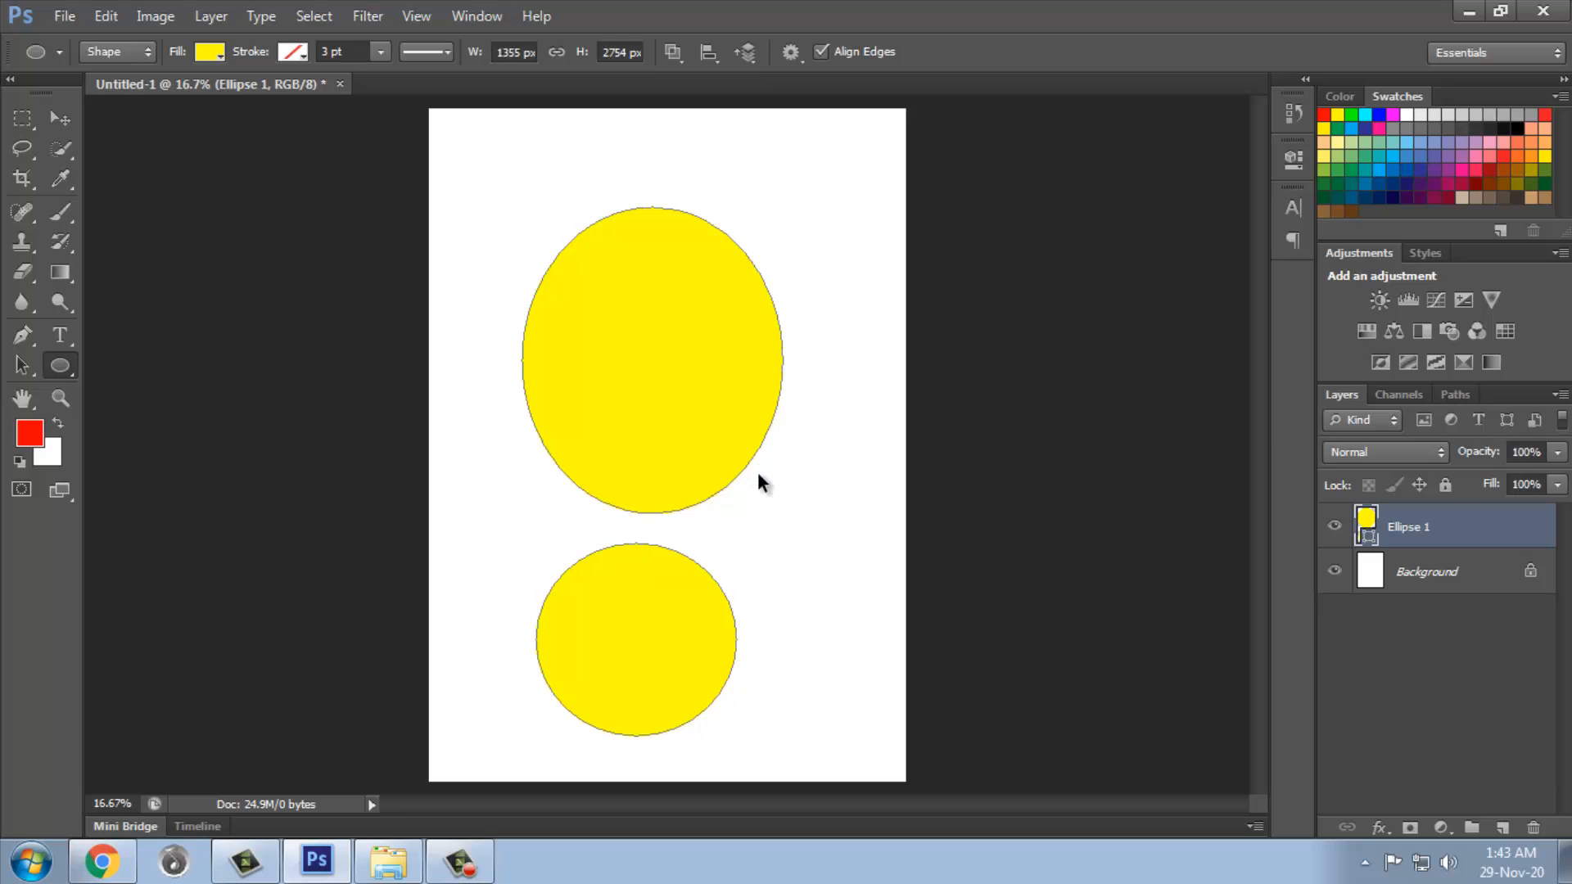
key("ctrl+alt+z")
key("ctrl+alt+z")
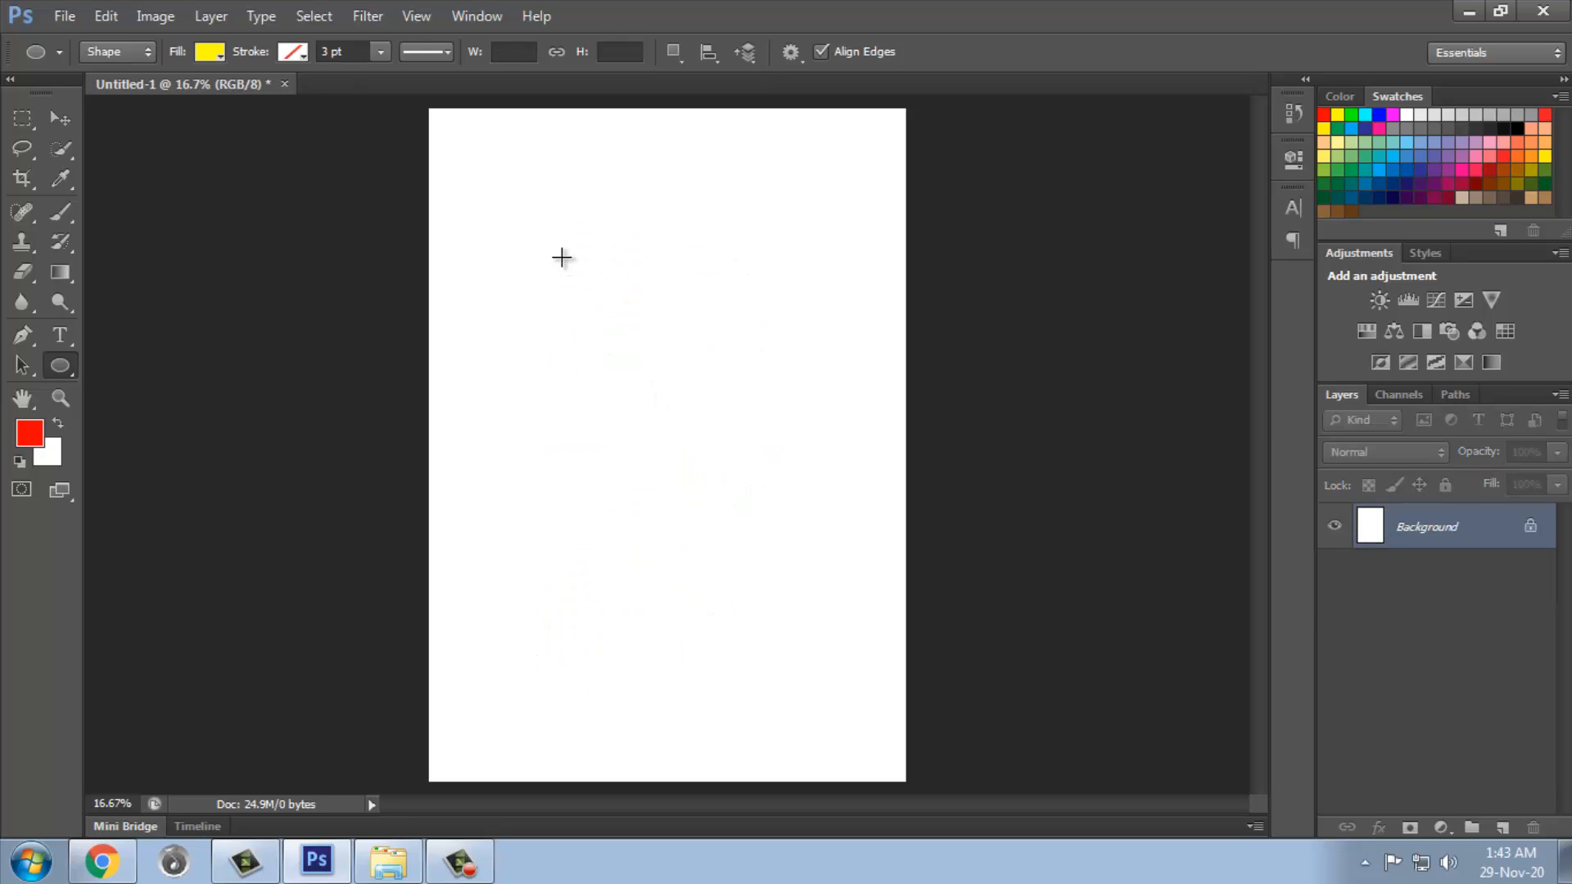
left_click_drag(562, 258, 812, 582)
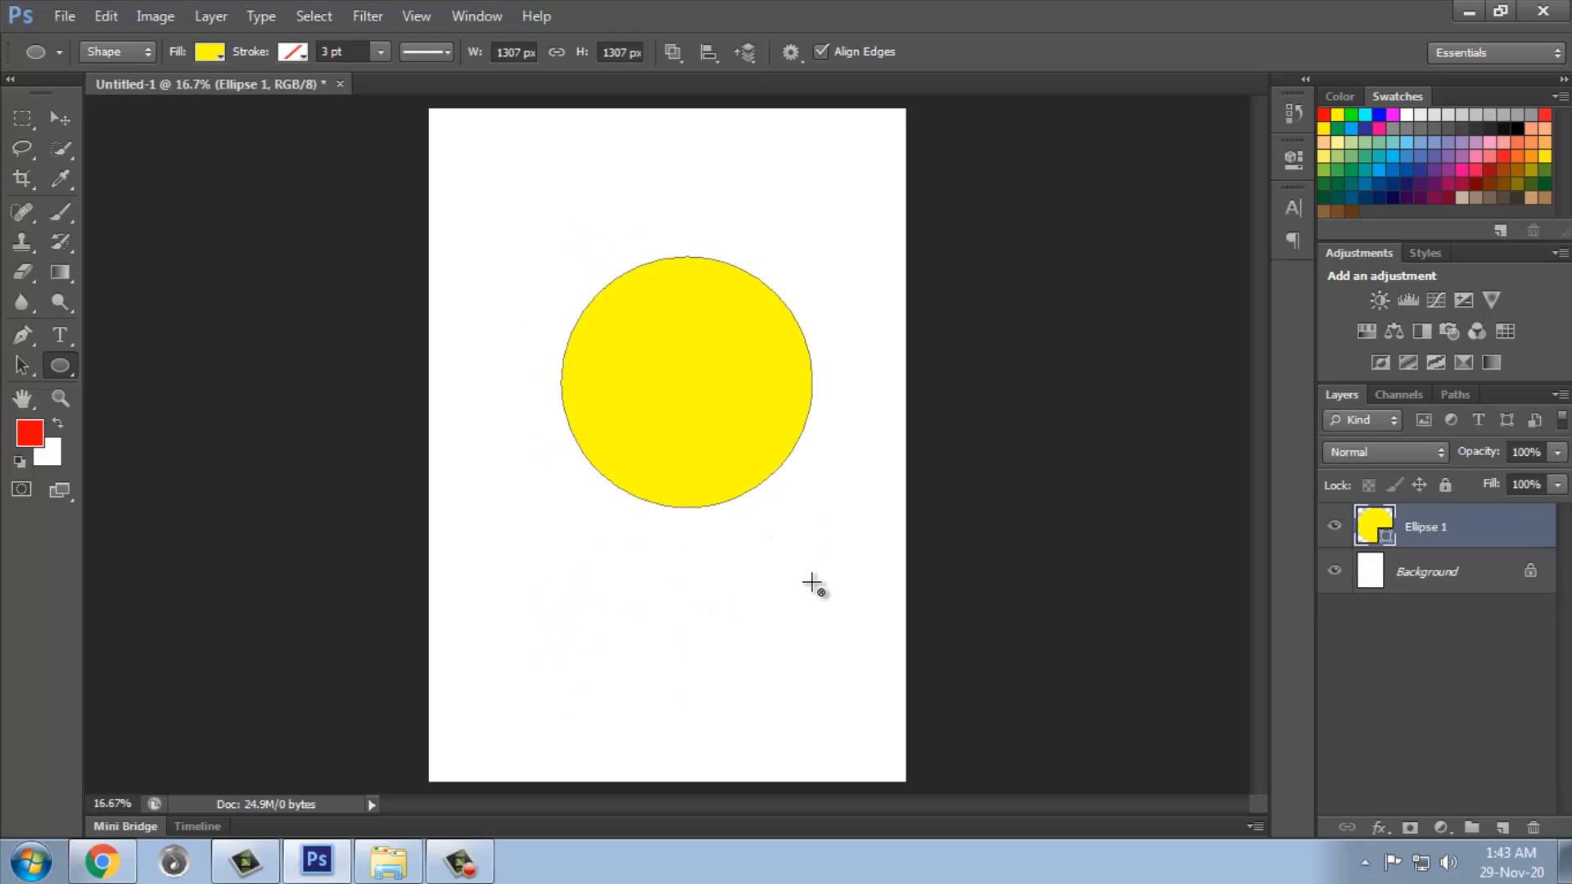
key("ctrl+alt+z")
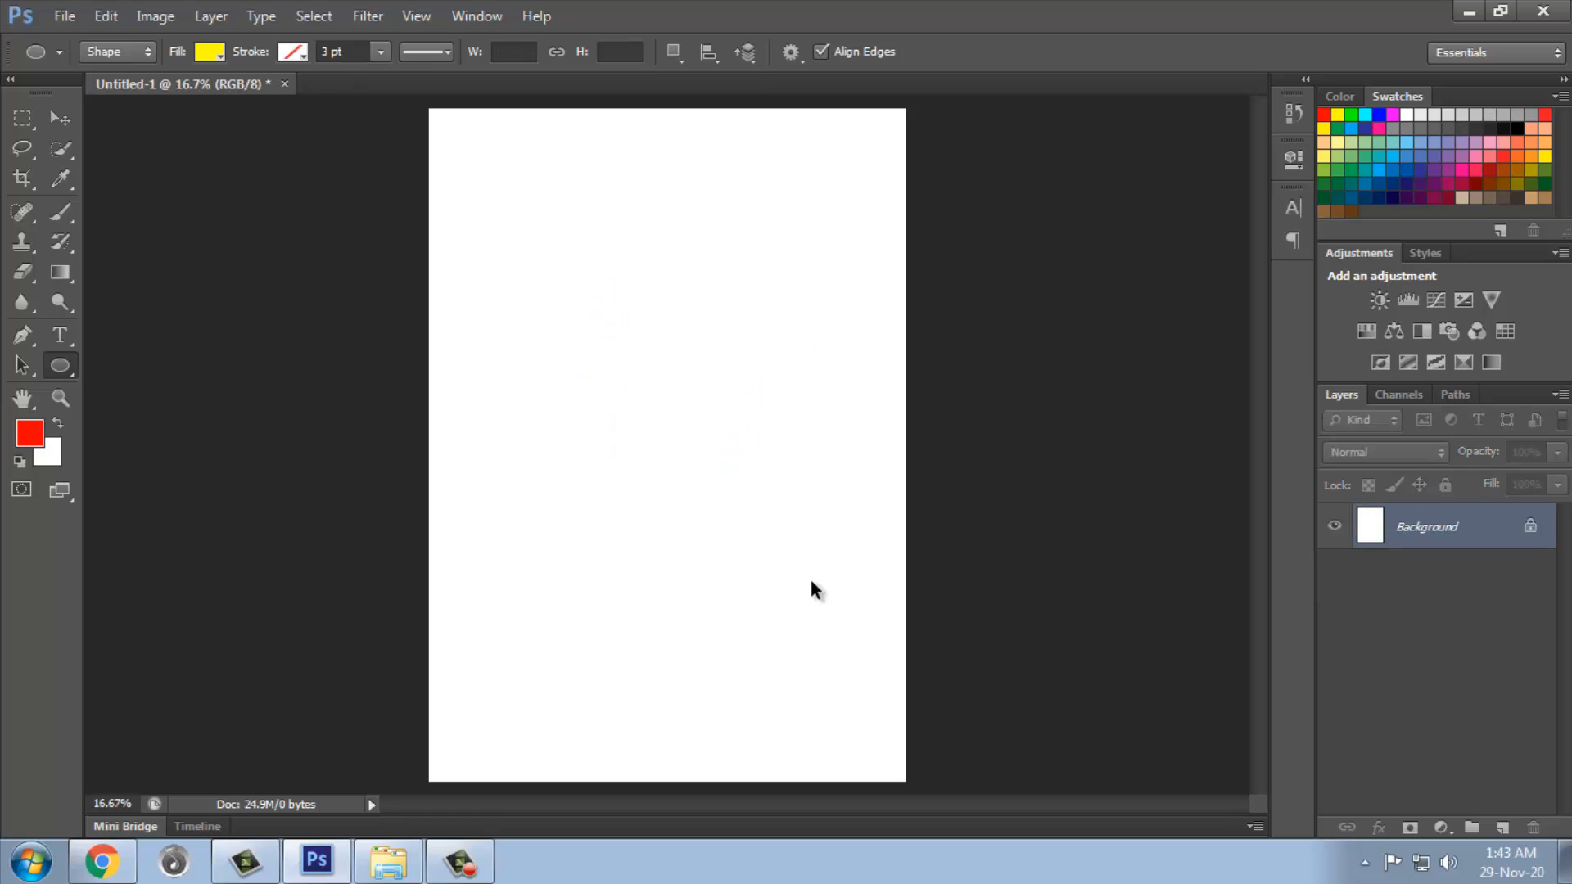
Step: Draw a ten-sided polygon about 1065 by 1044 px in the upper part of the page
right_click(56, 360)
left_click(156, 427)
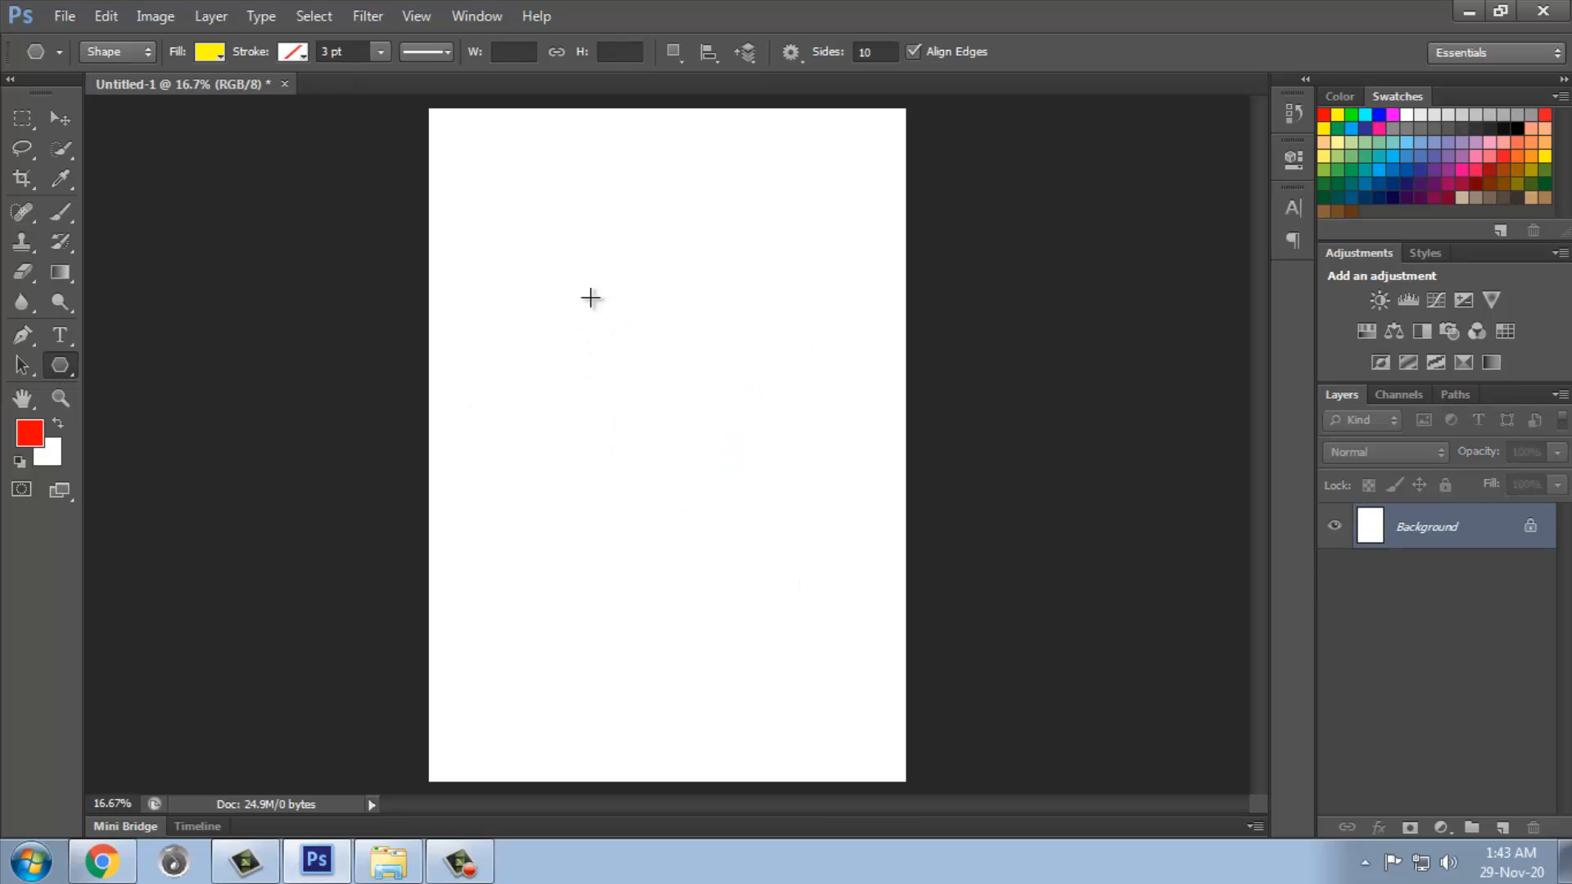
left_click_drag(571, 253, 644, 352)
mouse_move(632, 311)
left_mouse_down()
mouse_move(667, 344)
mouse_move(651, 324)
left_mouse_up()
Step: Try to set the polygon to 2 sides and dismiss the Create Polygon dialog
left_click(877, 54)
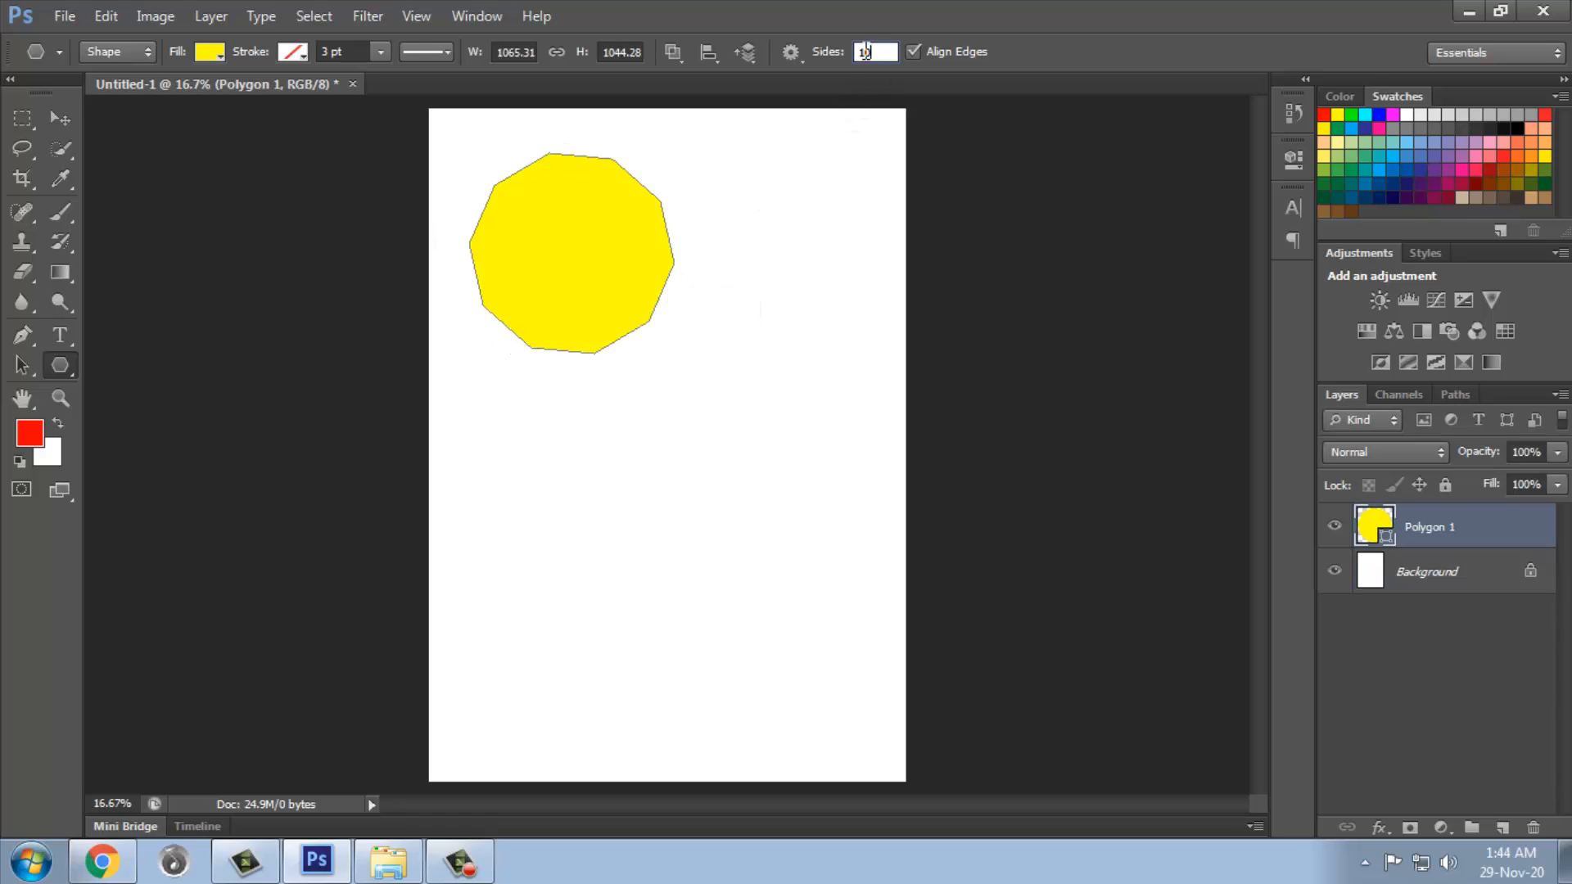
type("2")
left_click(644, 410)
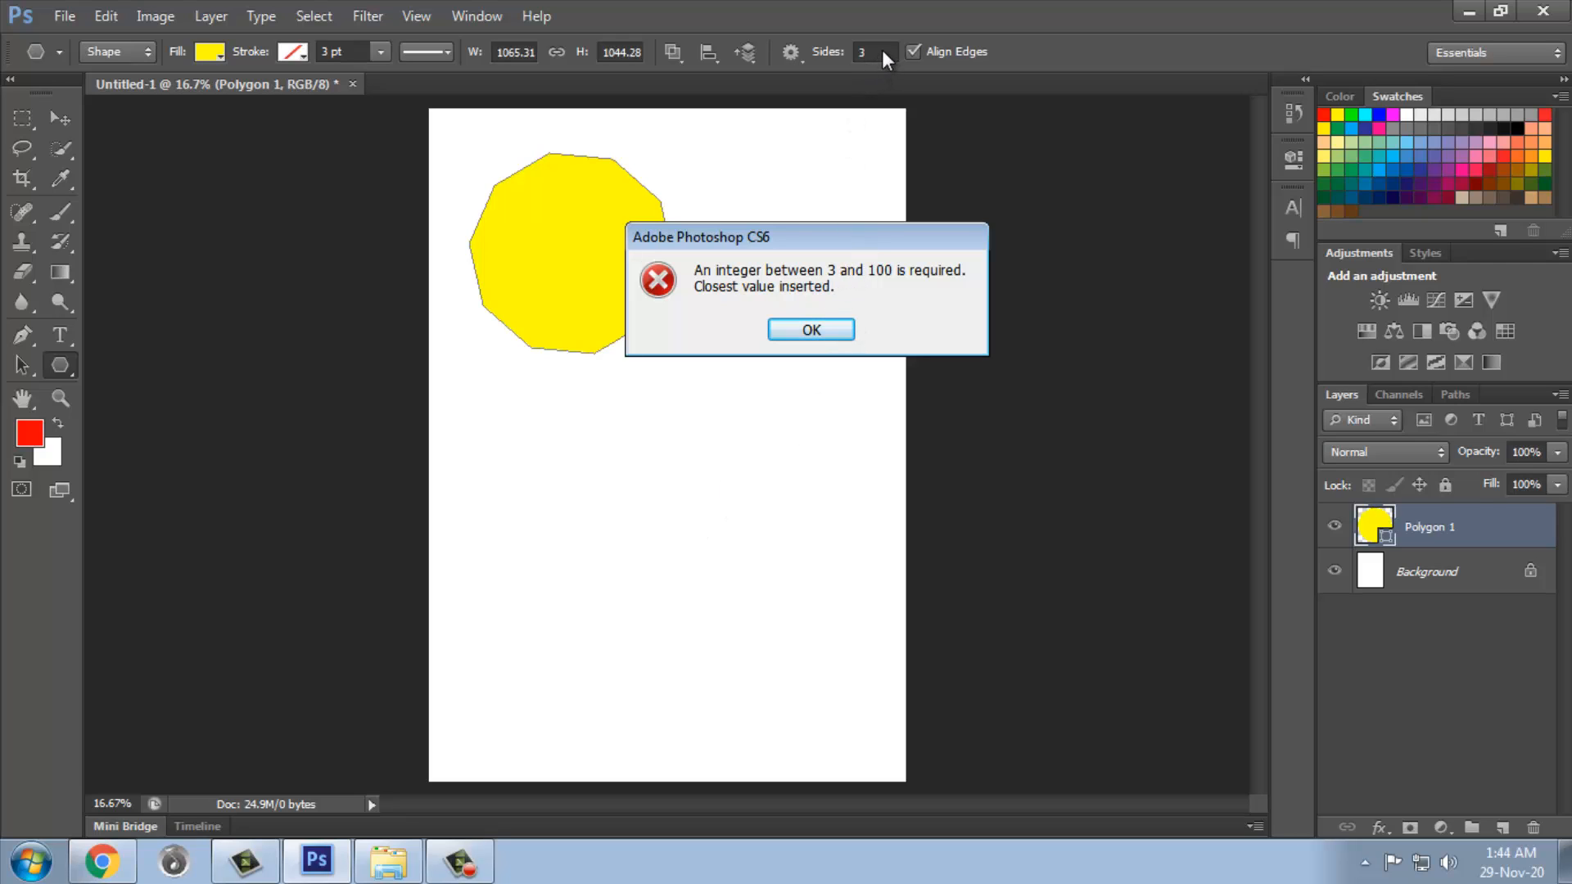
left_click(822, 332)
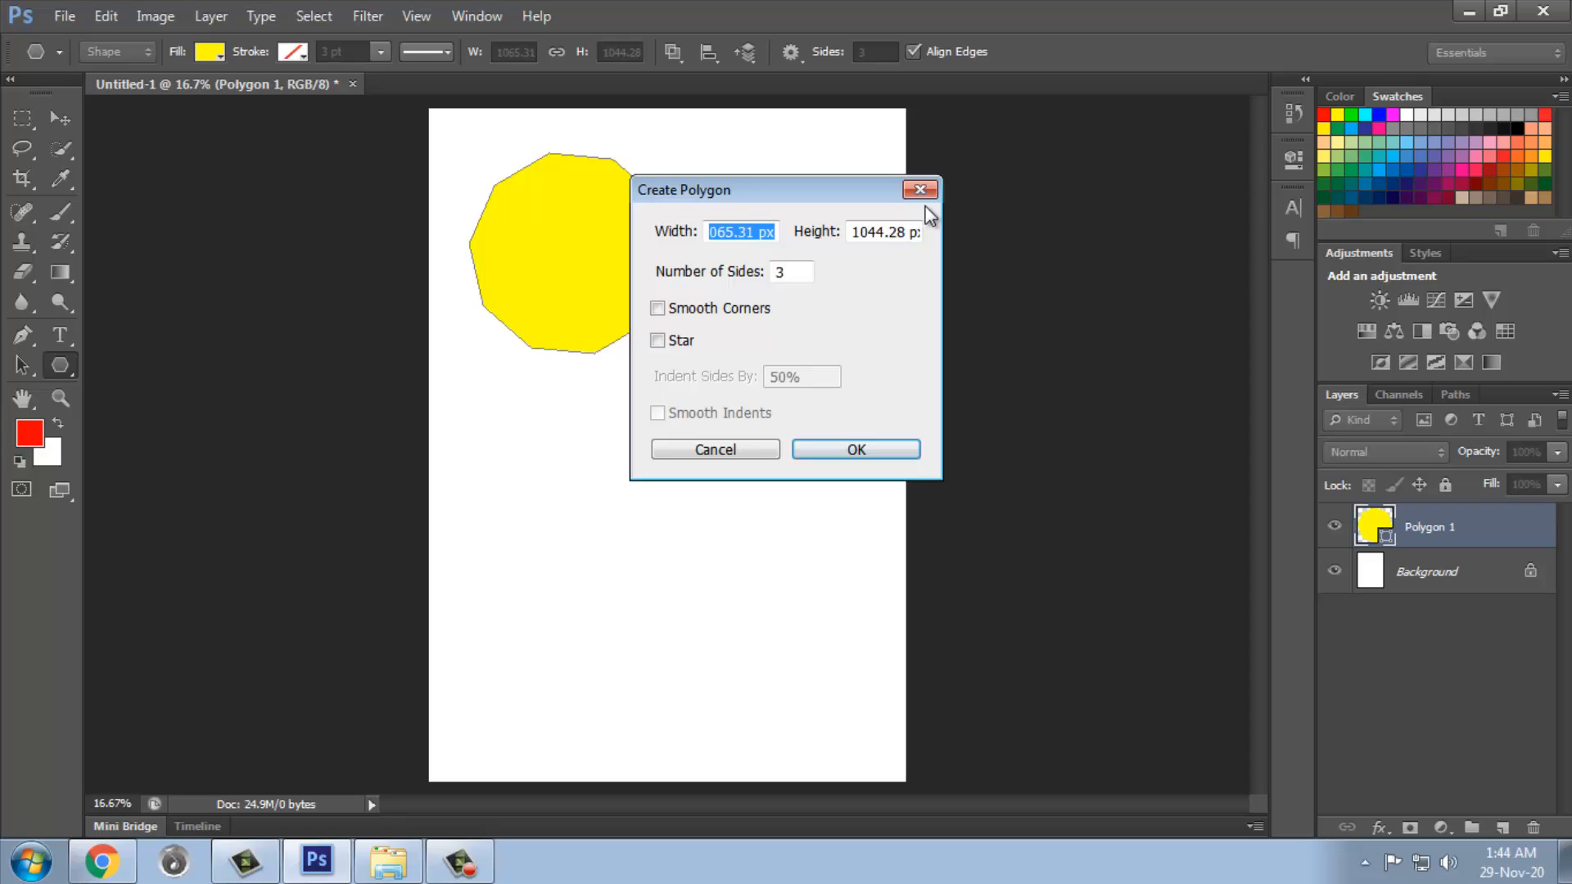
left_click(917, 191)
Step: Draw a large five-sided polygon overlapping the ten-sided one
left_click(862, 52)
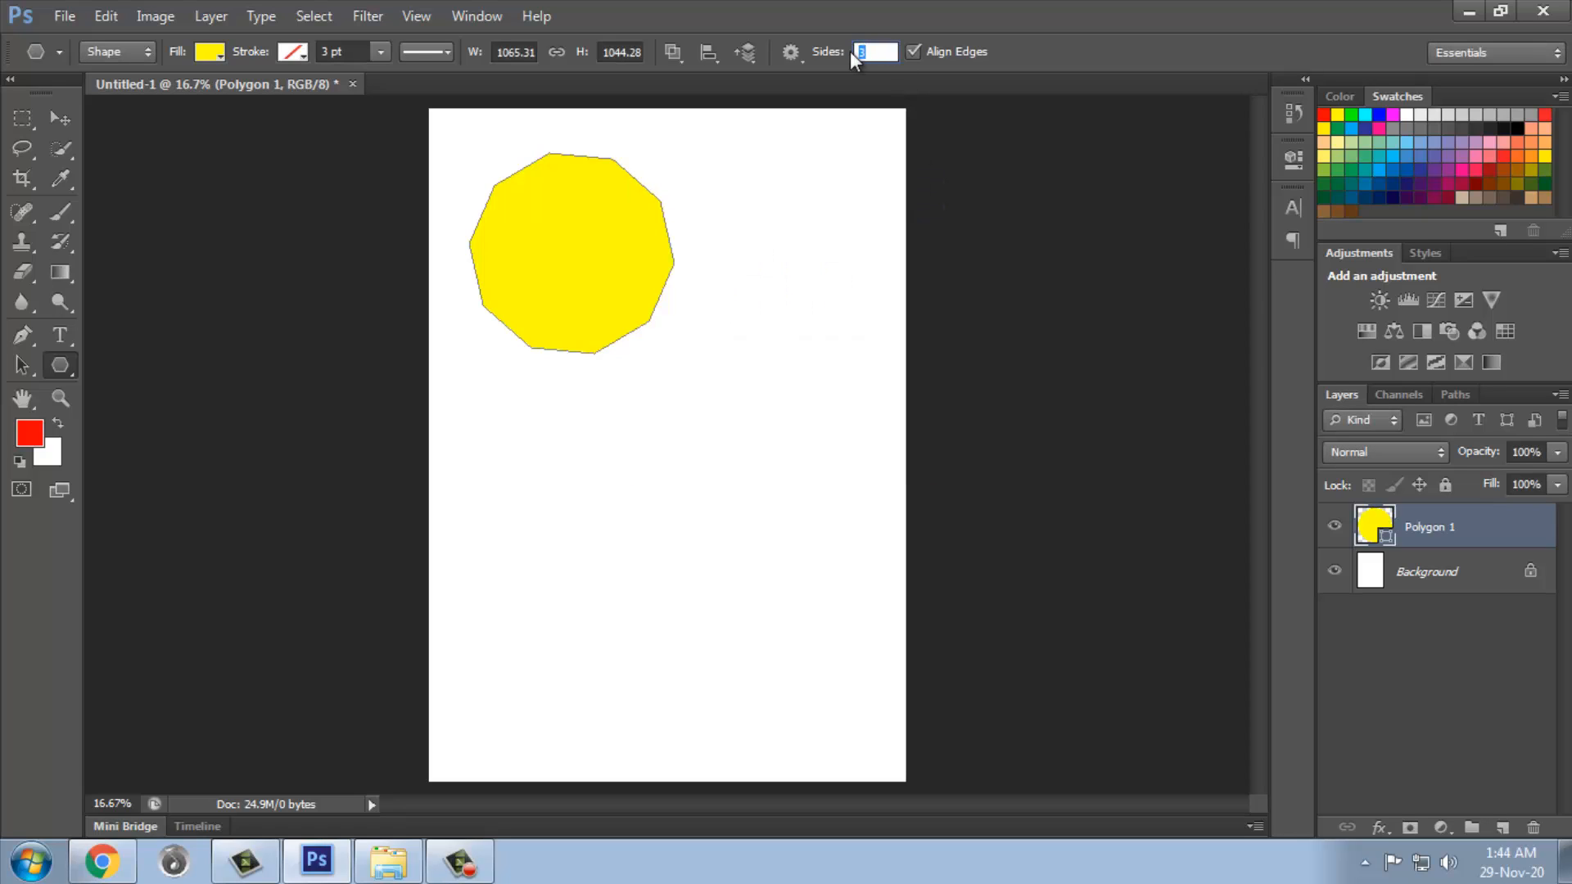
type("5")
left_click_drag(641, 422, 751, 581)
Step: Try 2 sides again for the Polygon tool, dismiss the dialog, and undo both drawn polygons
left_click(872, 52)
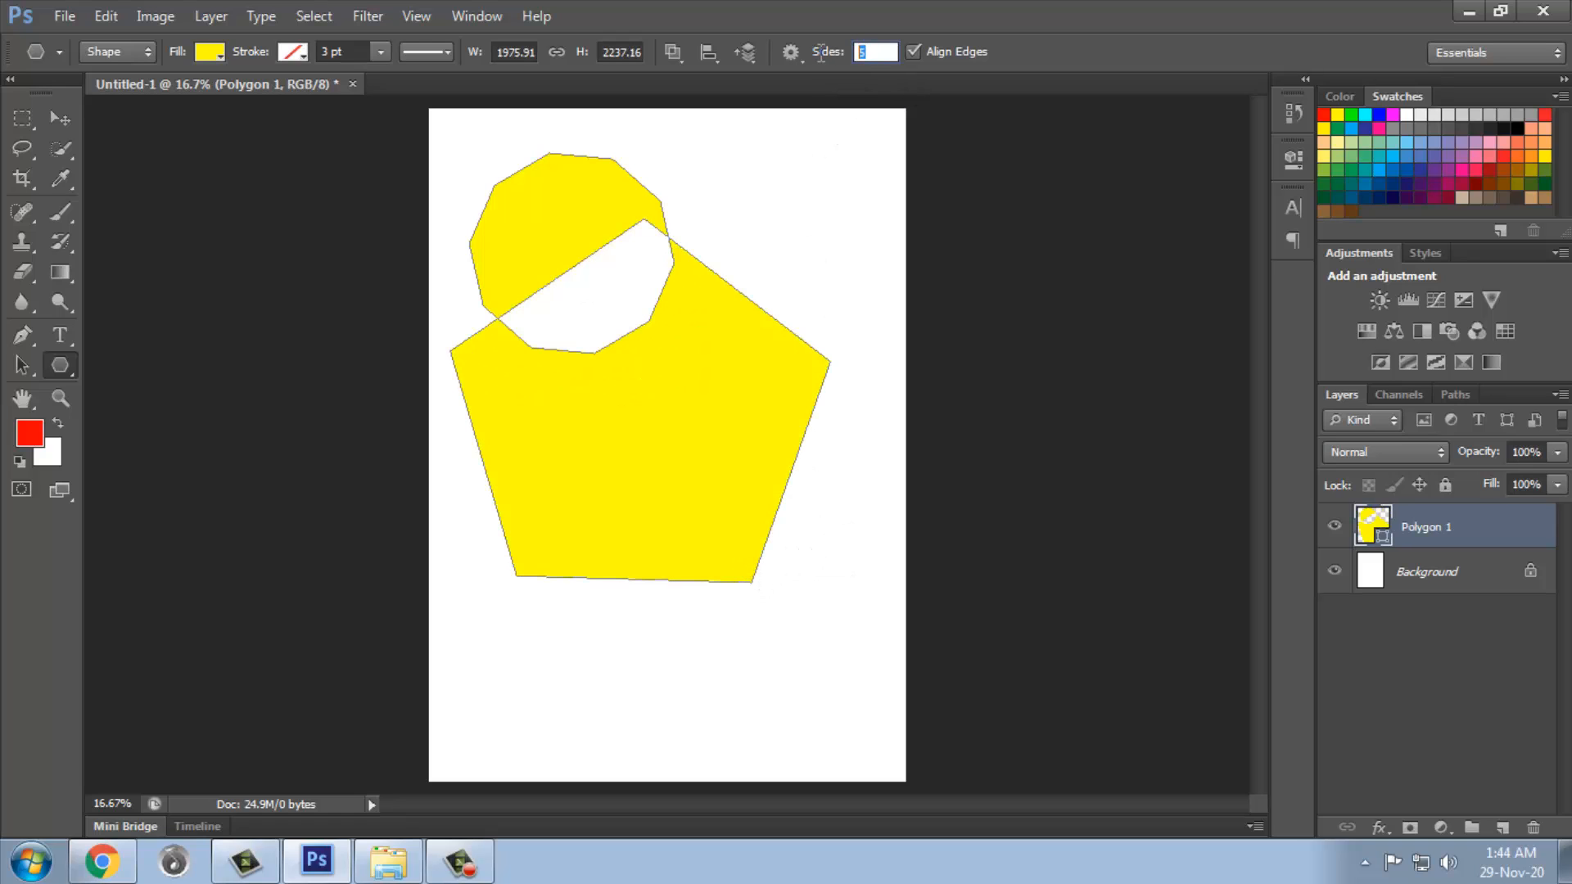
type("2")
left_click(649, 619)
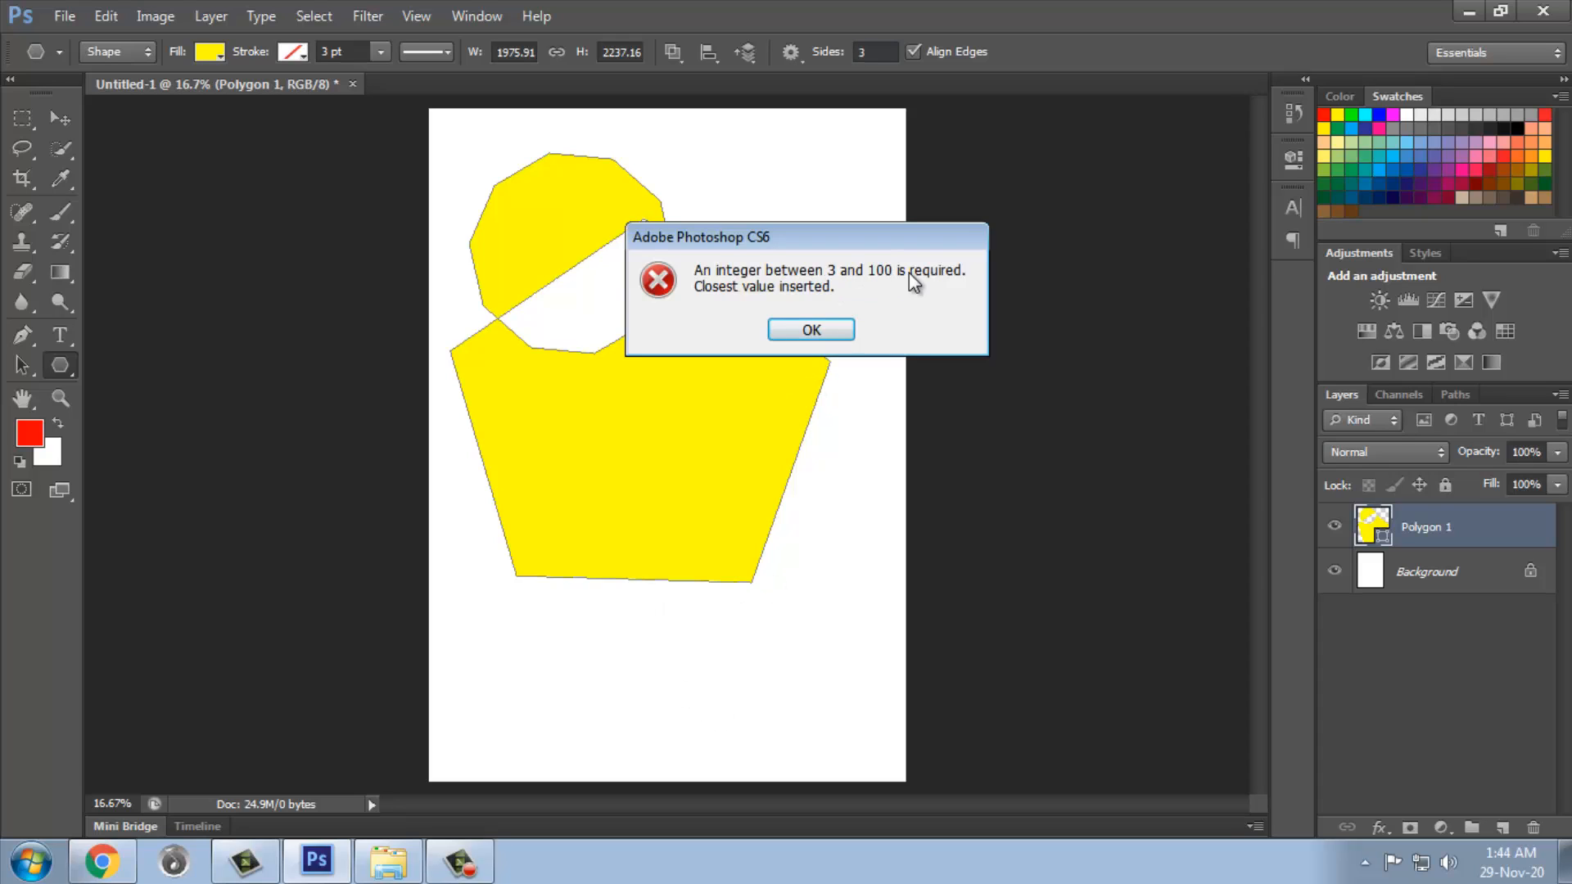
left_click(808, 331)
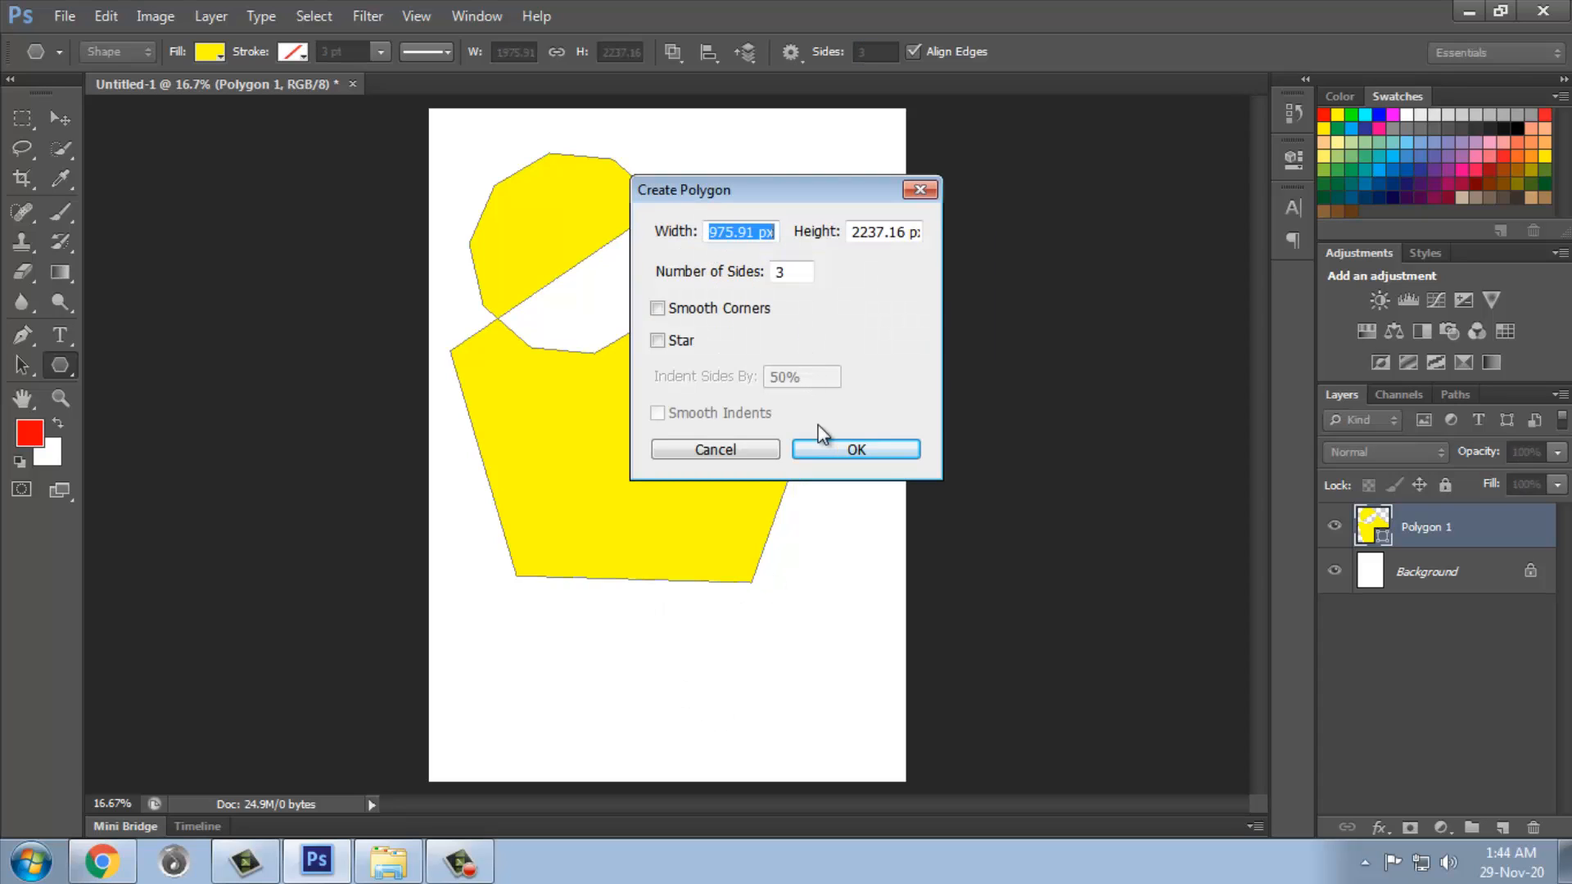
left_click(910, 183)
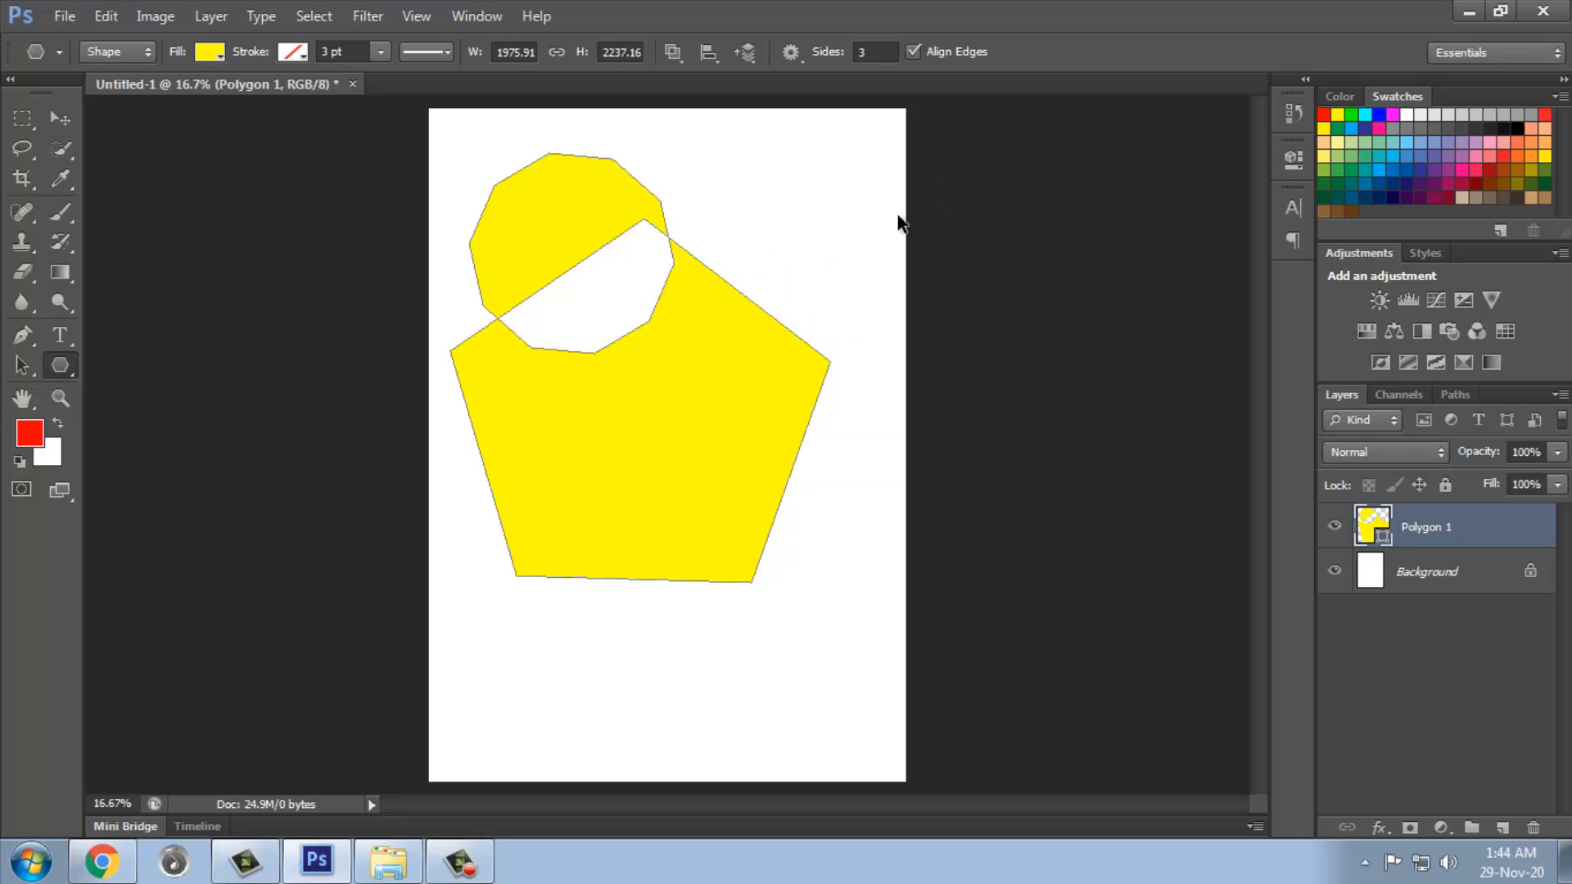
key("ctrl+alt+z")
key("ctrl+alt+z")
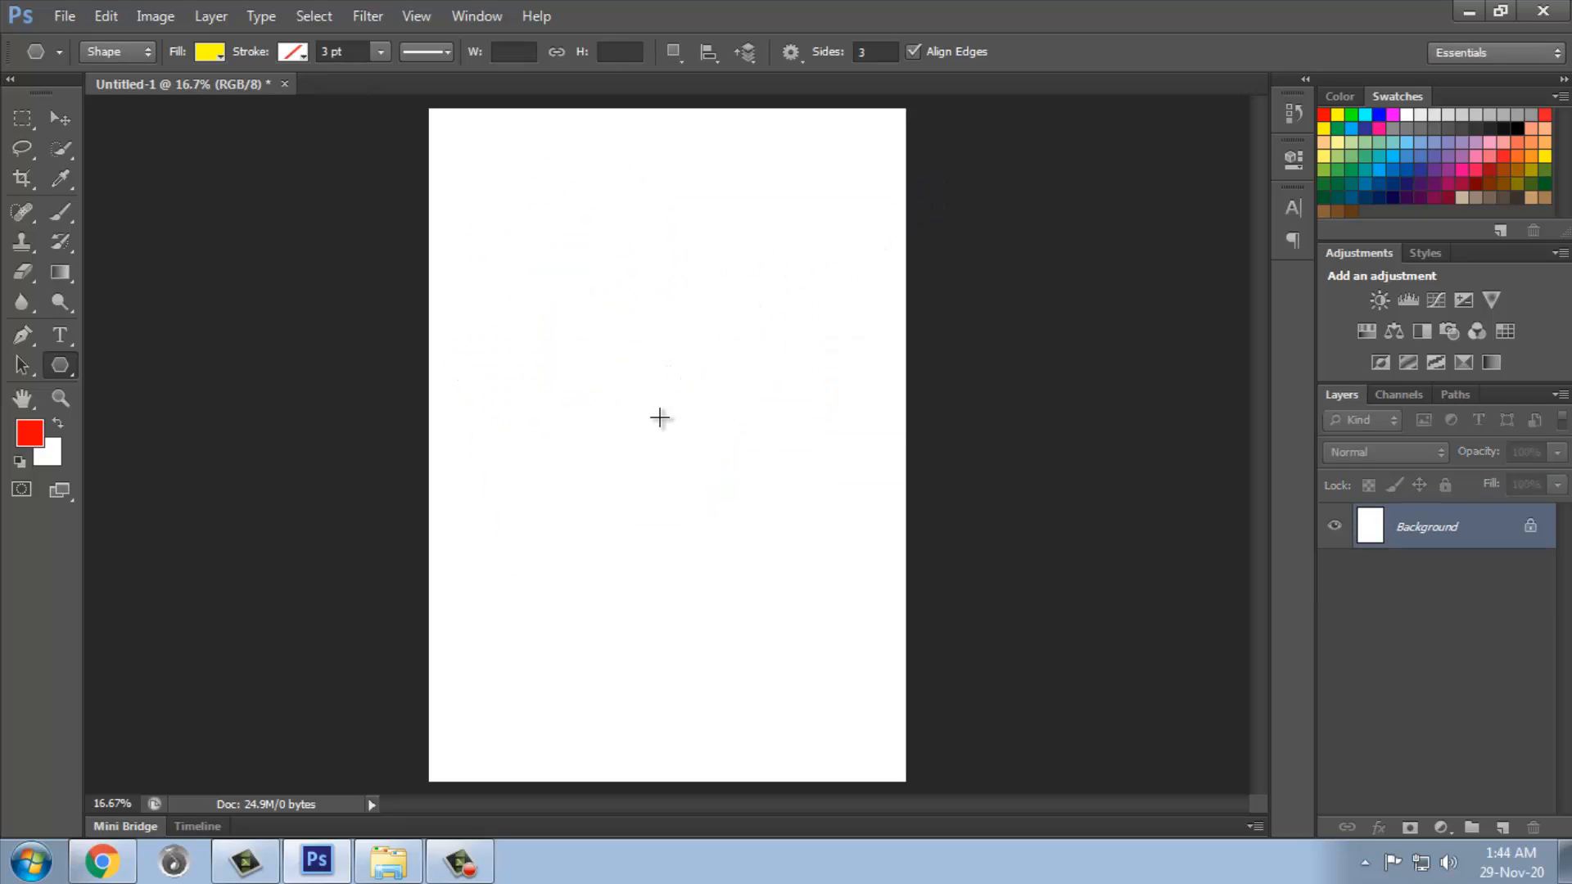
Step: Draw a horizontal line with a 30 px weight, about 2528 px long, across the upper half of the page
right_click(60, 368)
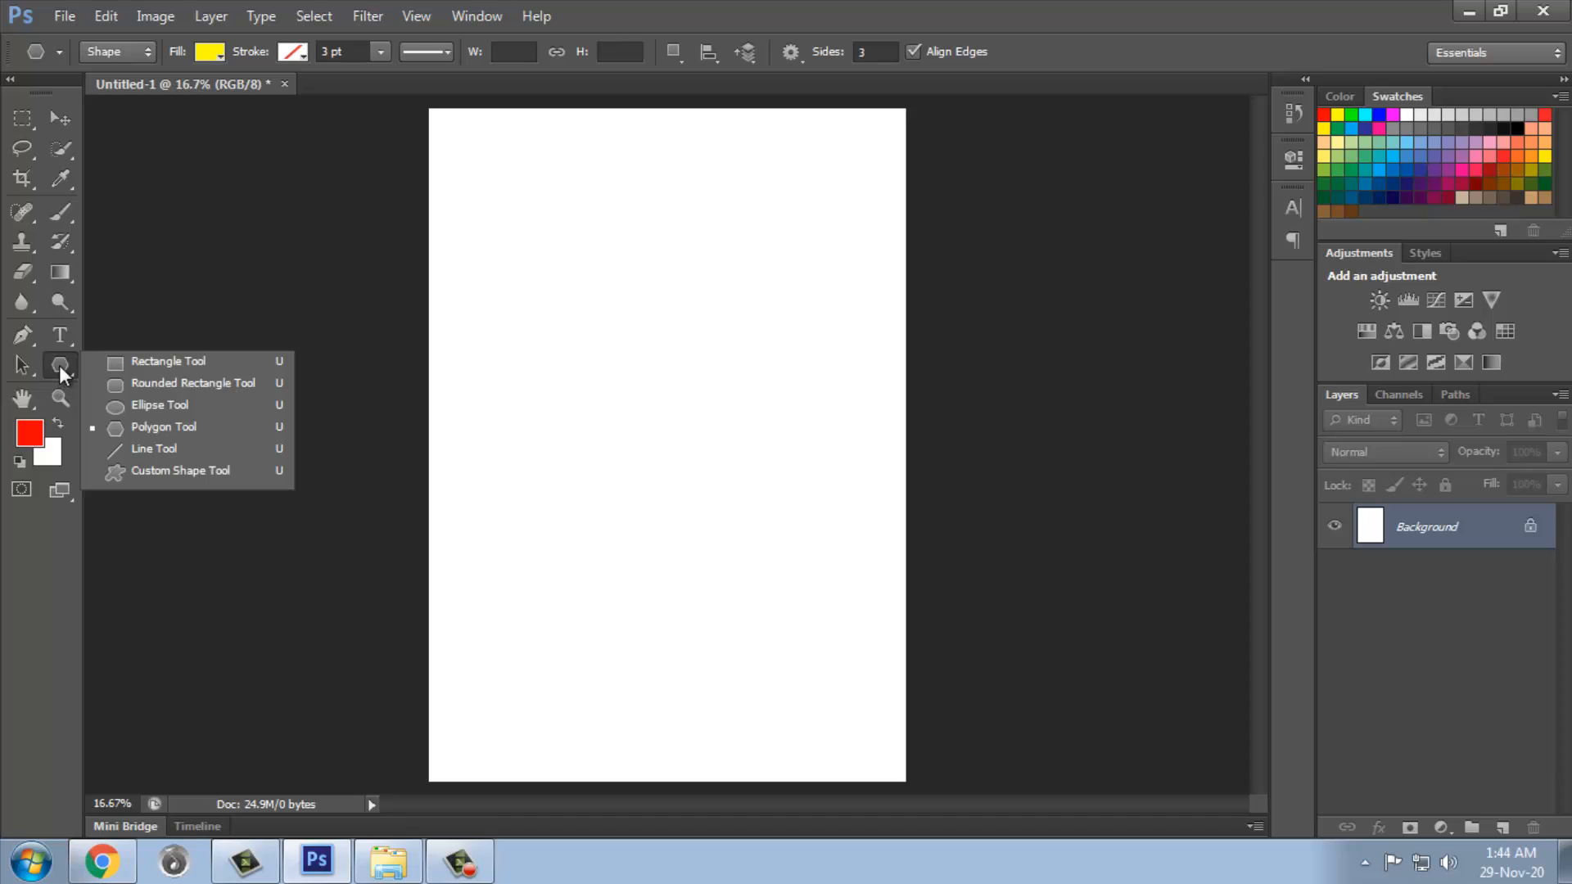
left_click(149, 449)
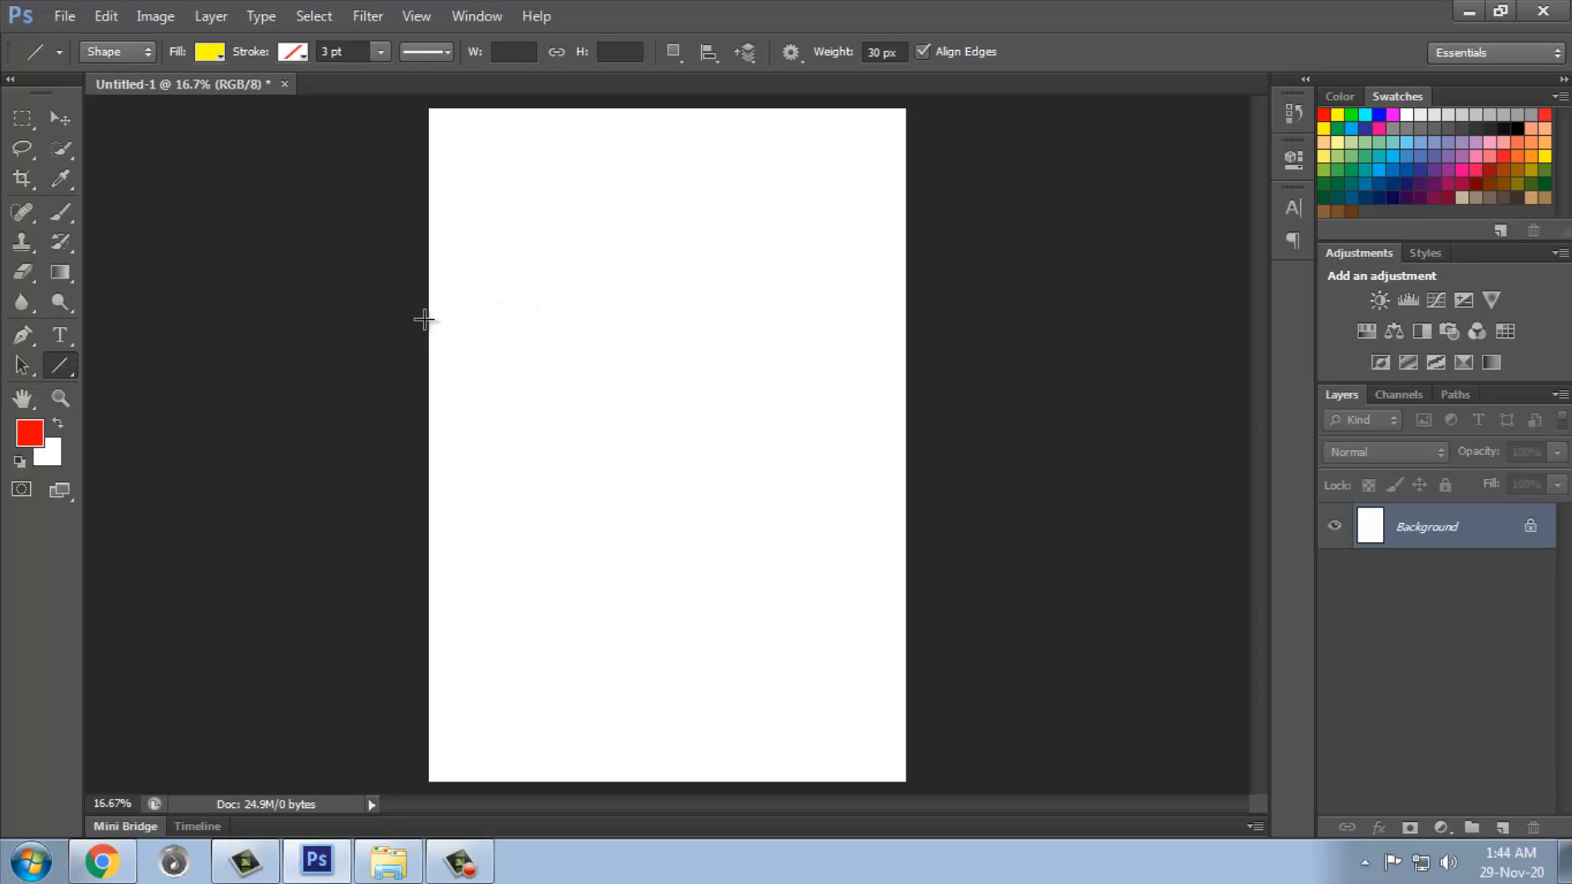
left_click_drag(424, 320, 910, 352)
Step: Change the line's fill colour to light blue
left_click(210, 52)
left_click(237, 228)
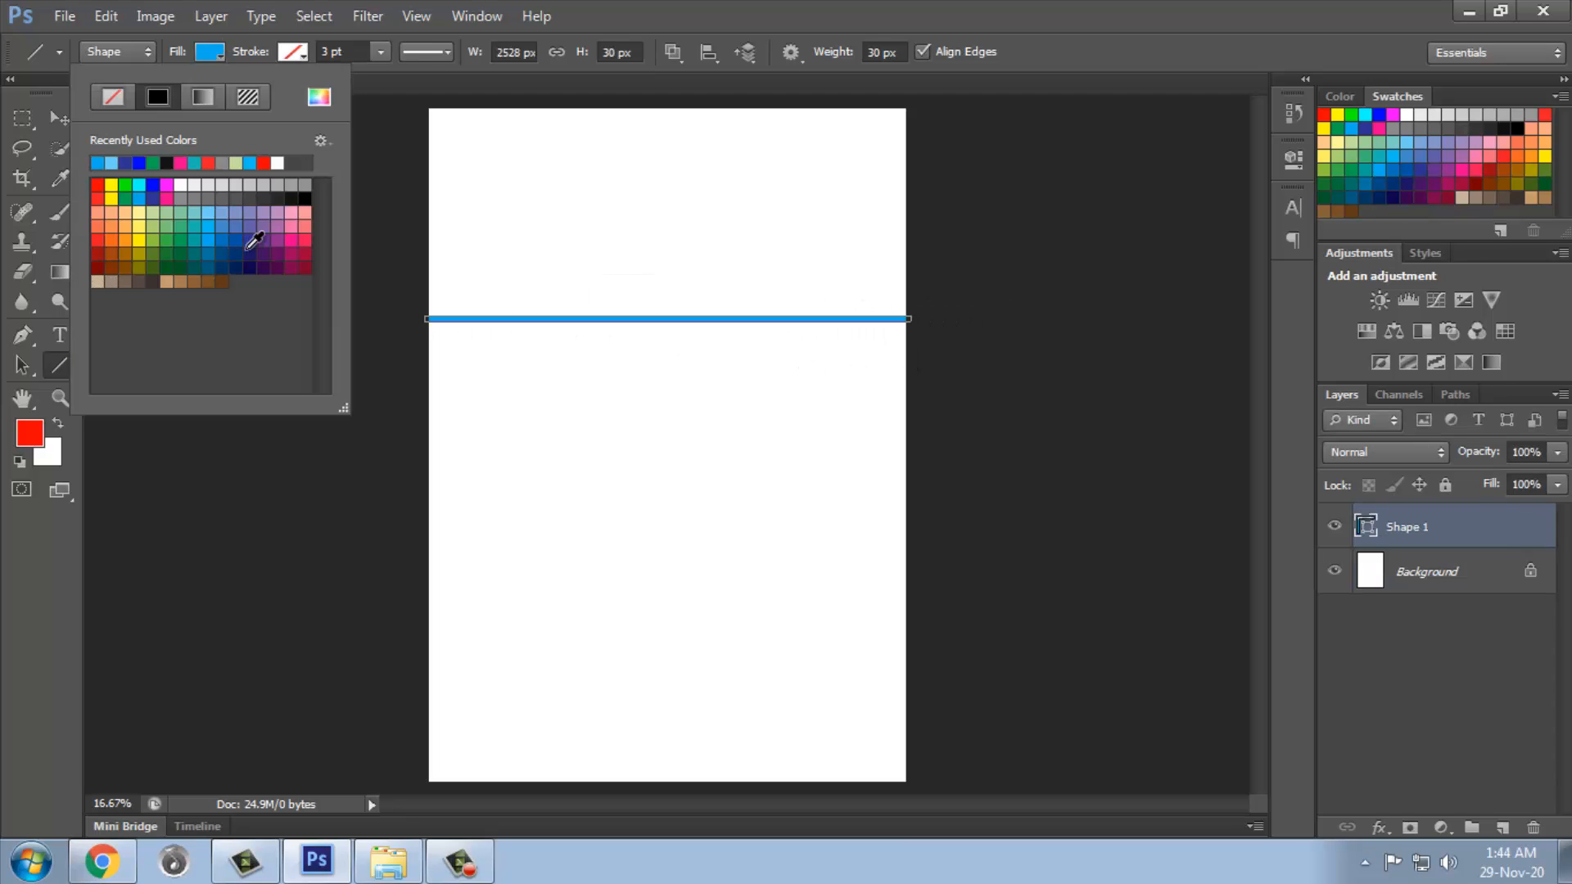
left_click(267, 256)
left_click(219, 226)
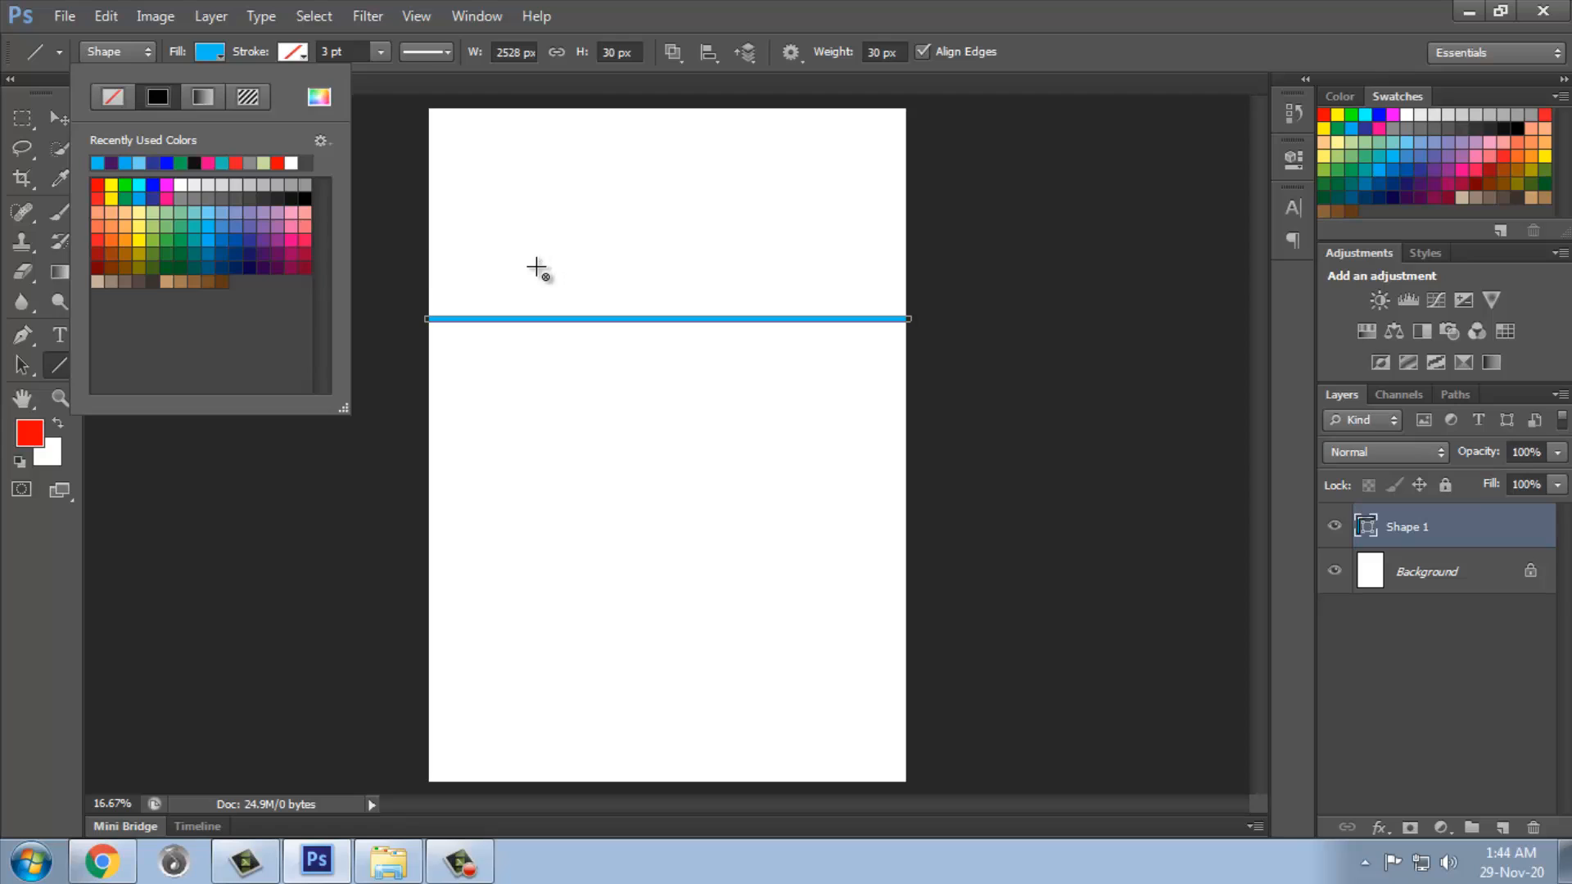
left_click(396, 137)
Step: Draw a check mark with the Custom Shape tool in the middle of the page below the line
right_click(68, 370)
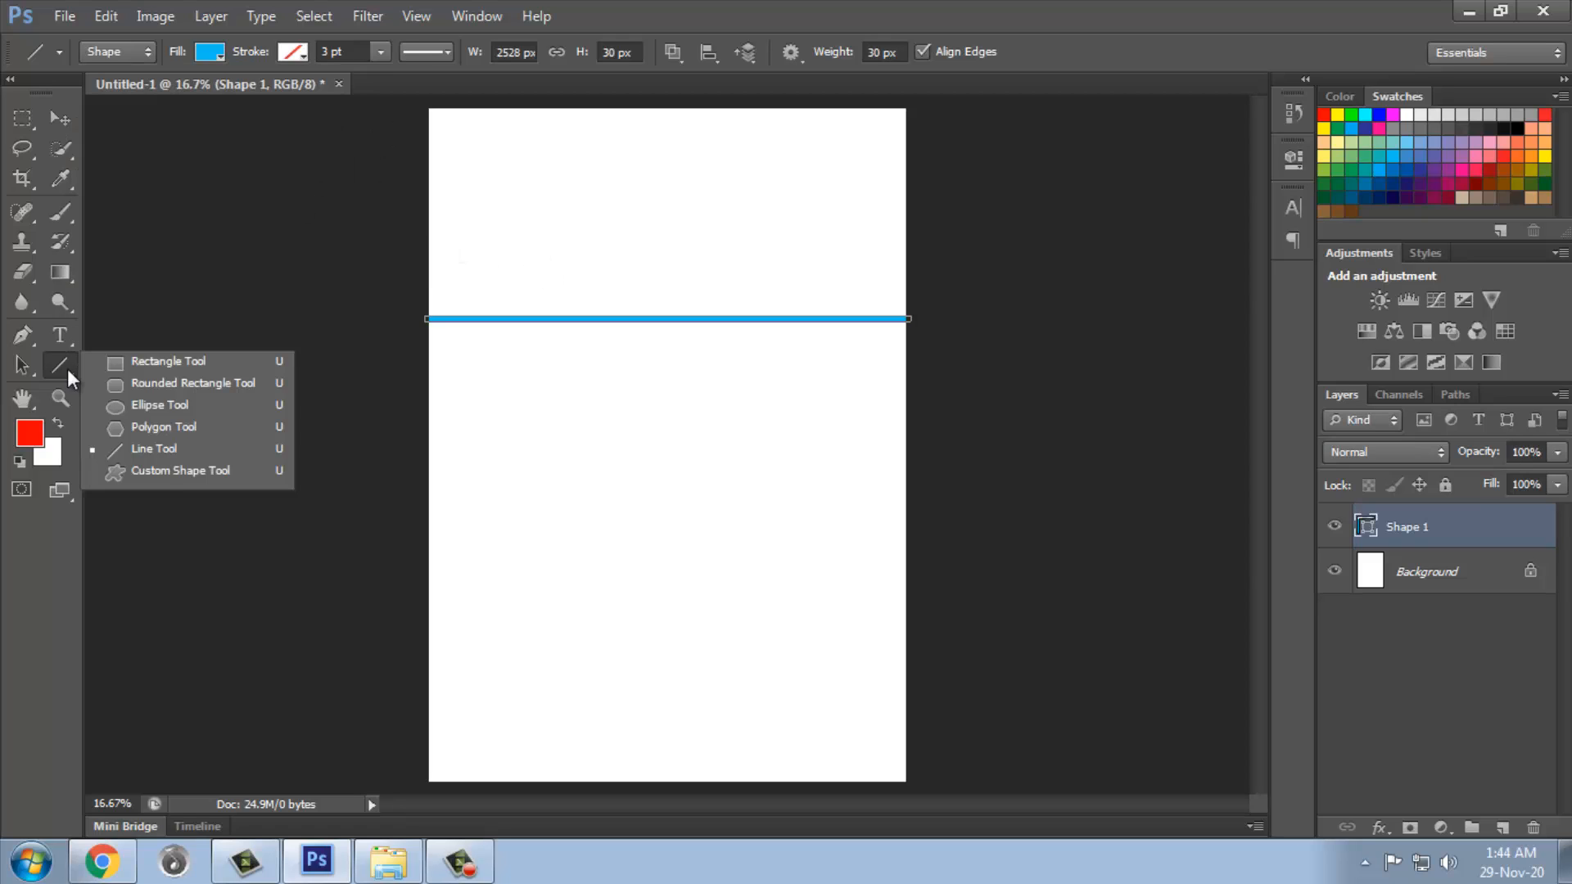
left_click(163, 473)
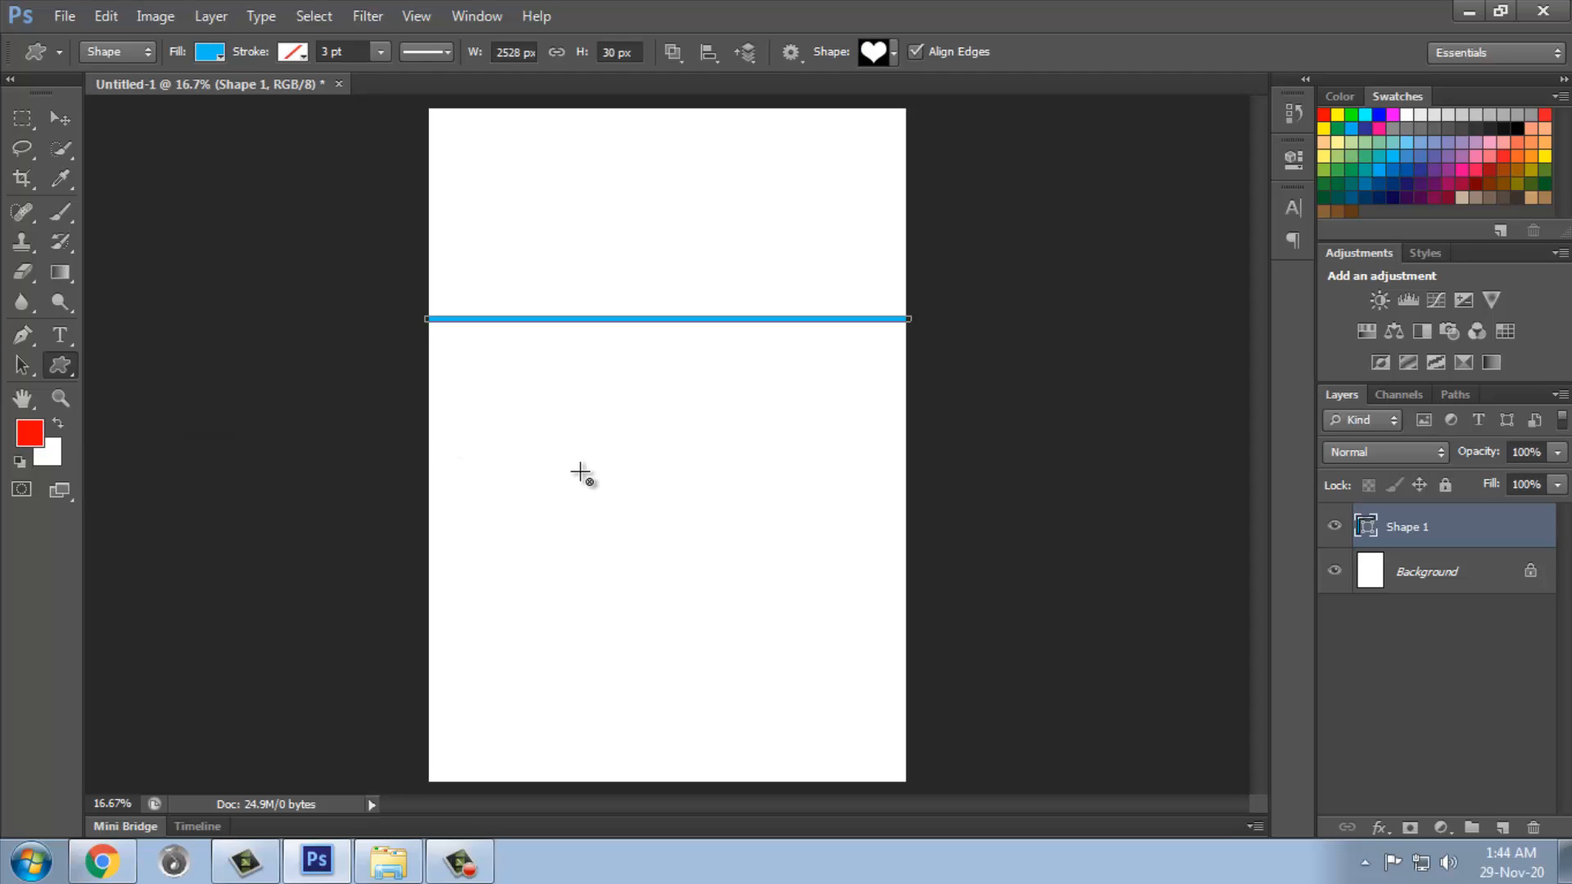
left_click(893, 54)
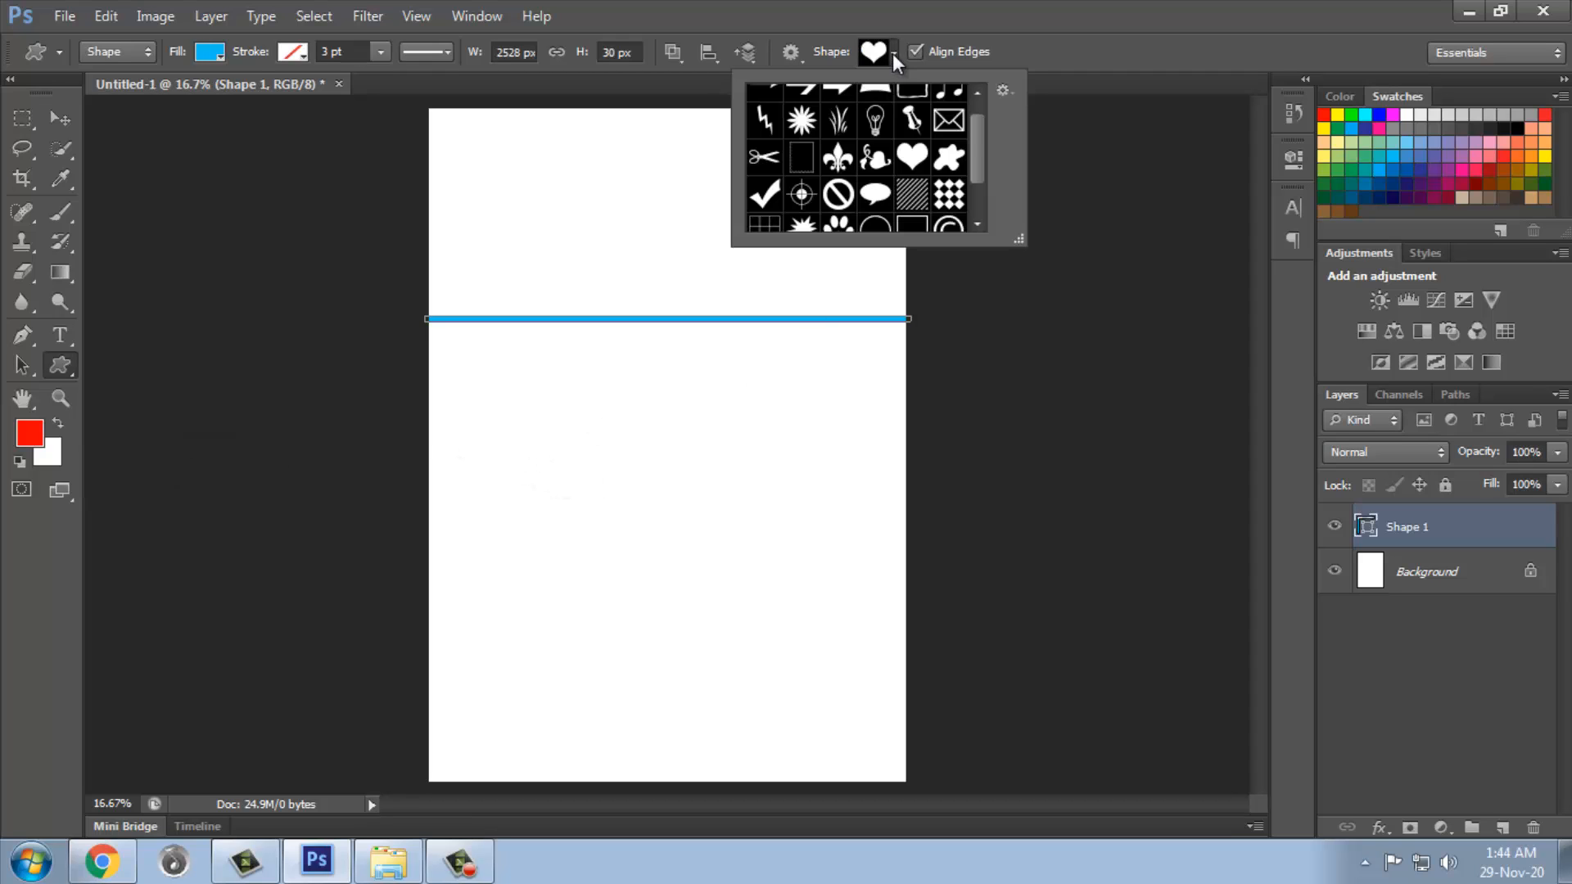
left_click_drag(980, 184, 980, 215)
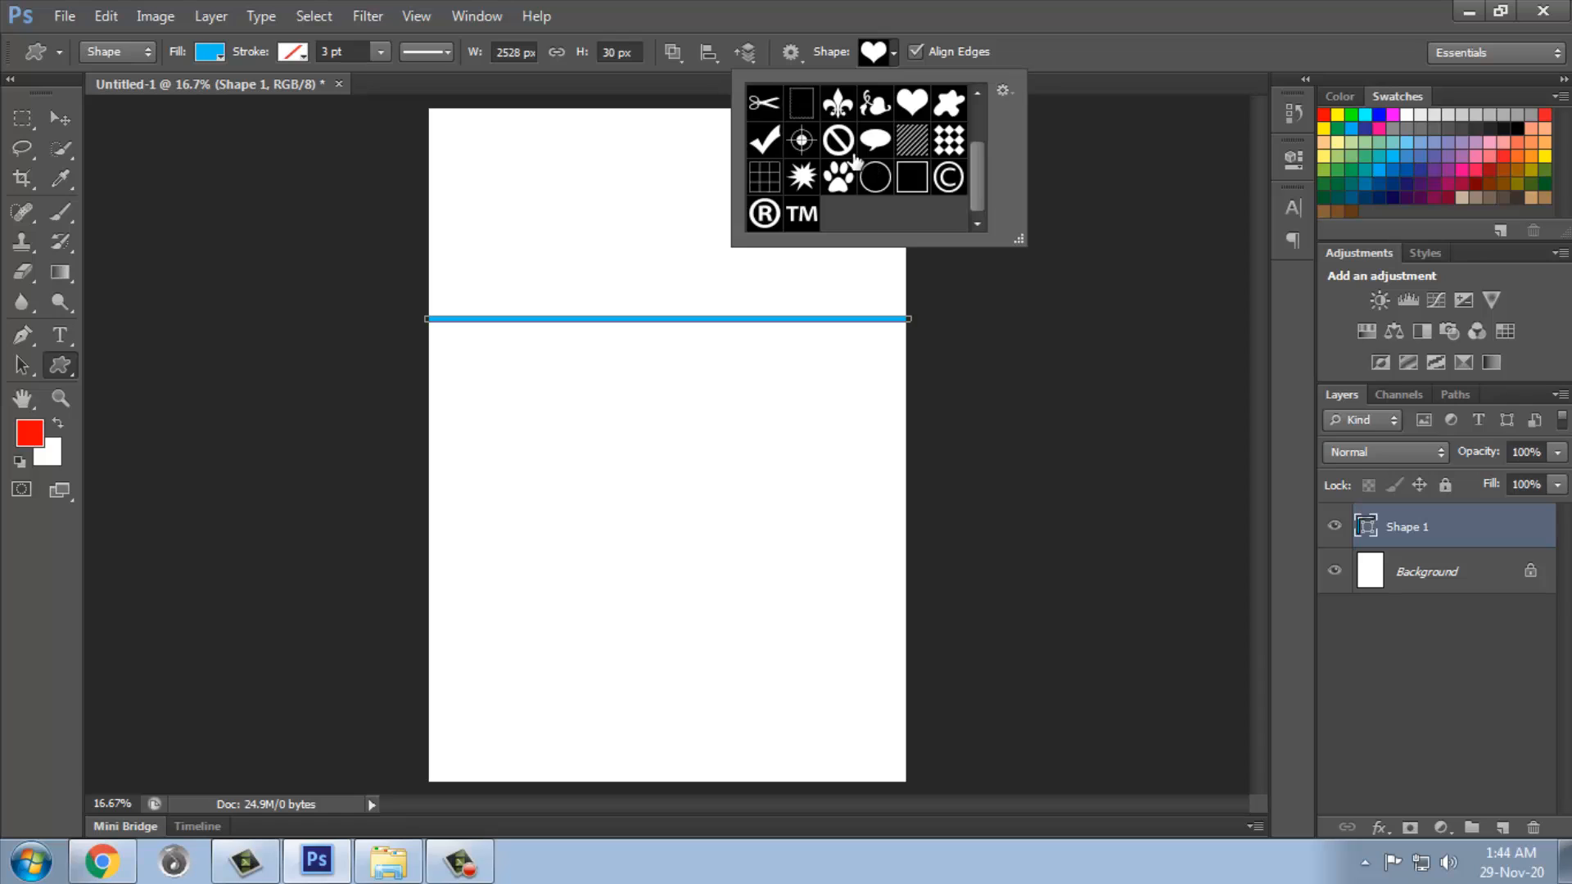
left_click(763, 140)
left_click_drag(555, 455, 713, 592)
Step: Give the shape layer a dark teal stroke of 10 pt
left_click(293, 53)
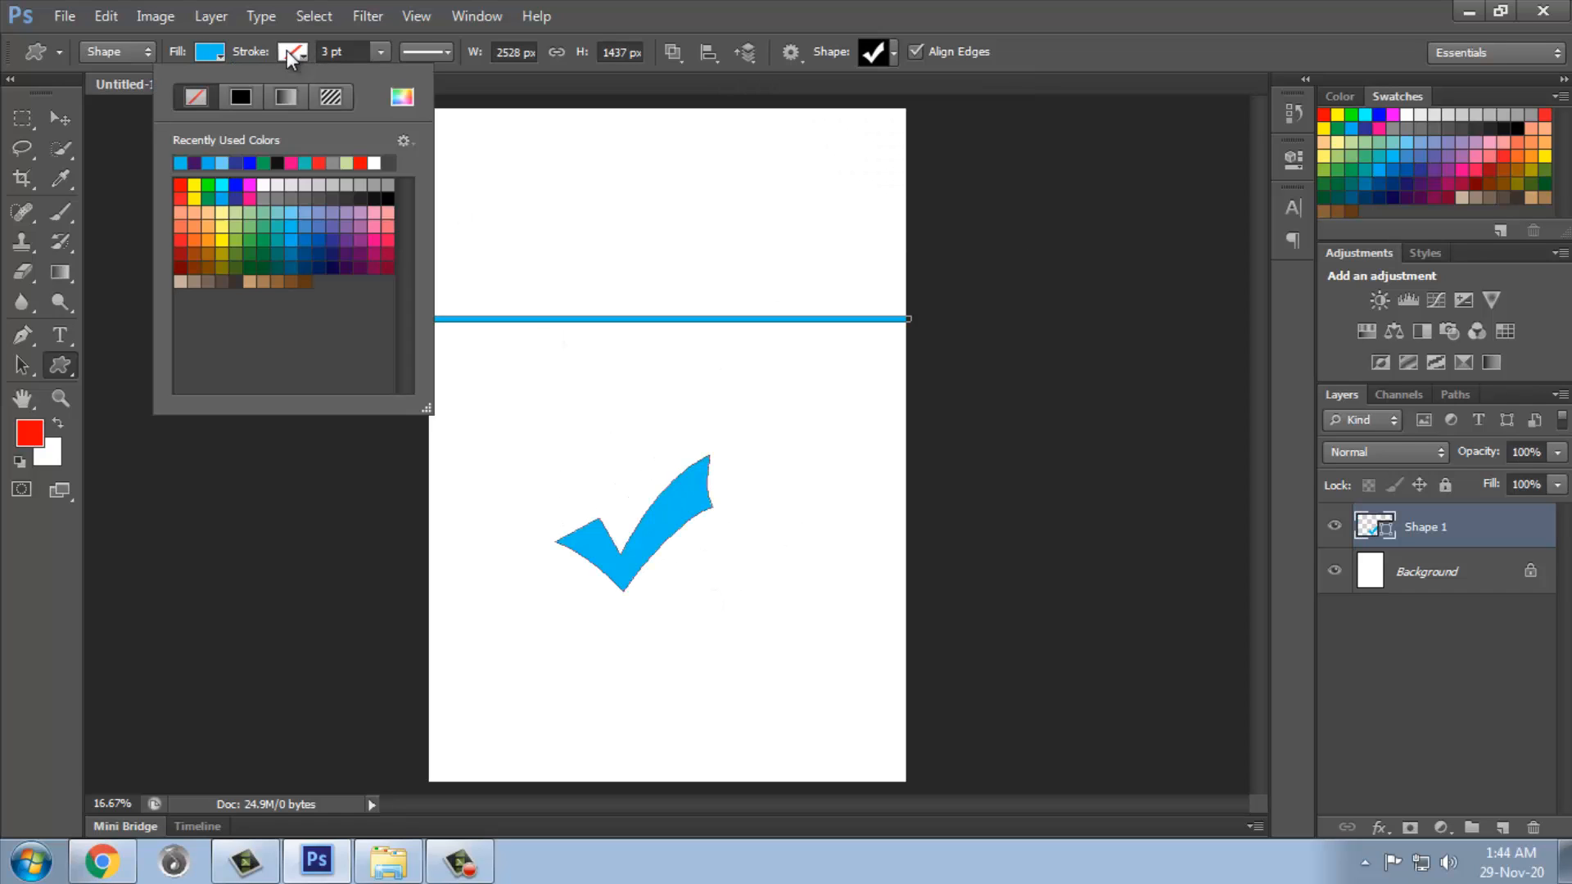
left_click(278, 254)
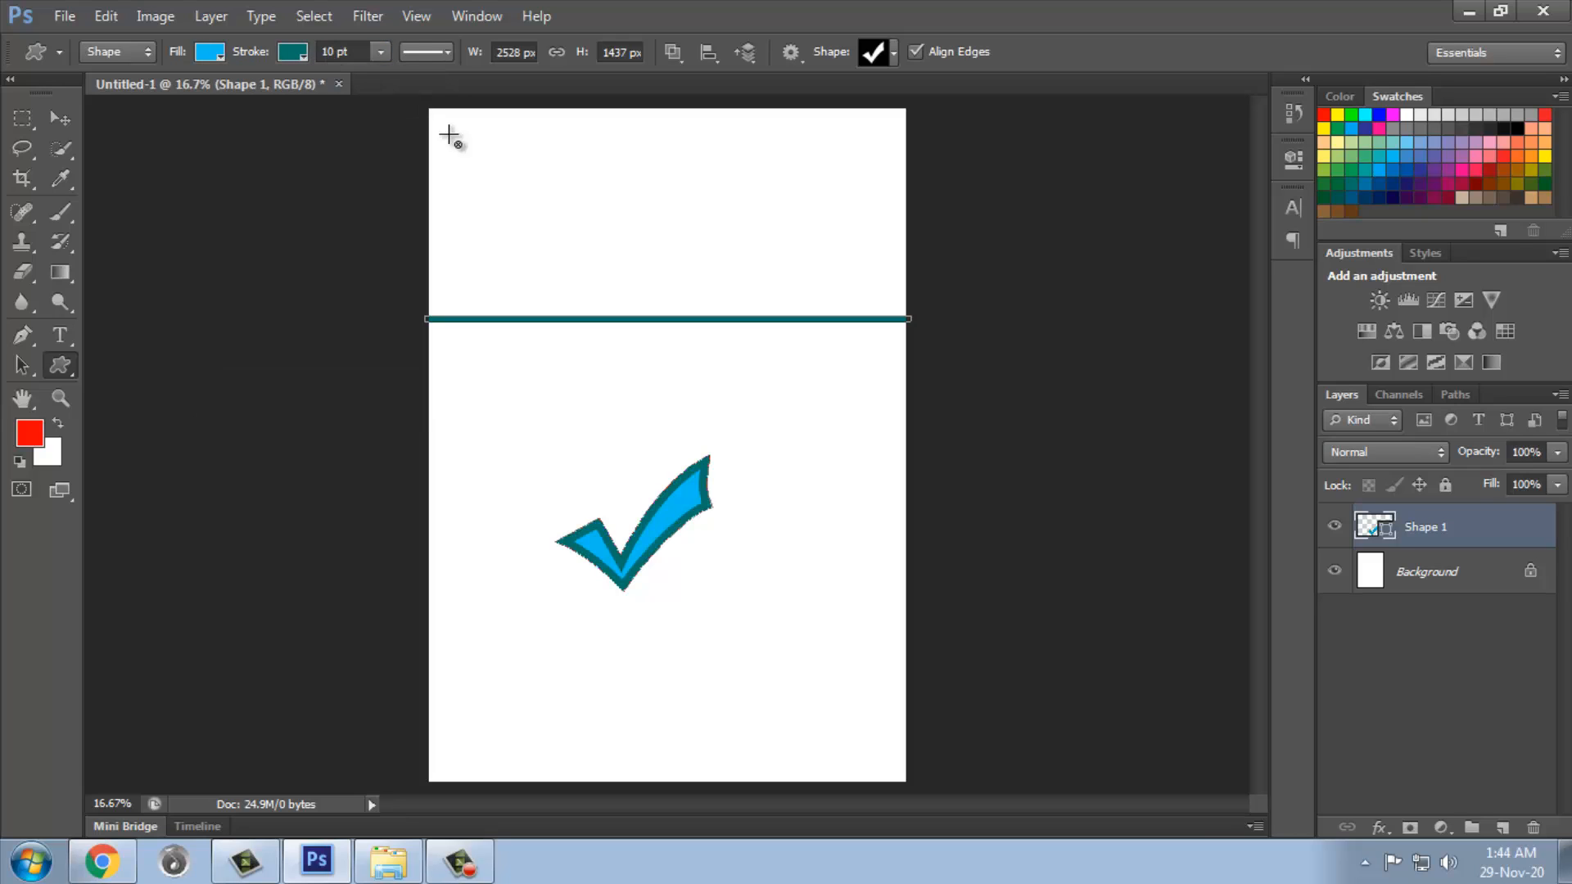
Step: Append the Nature shapes to the custom shape library
left_click(892, 54)
left_click(1002, 91)
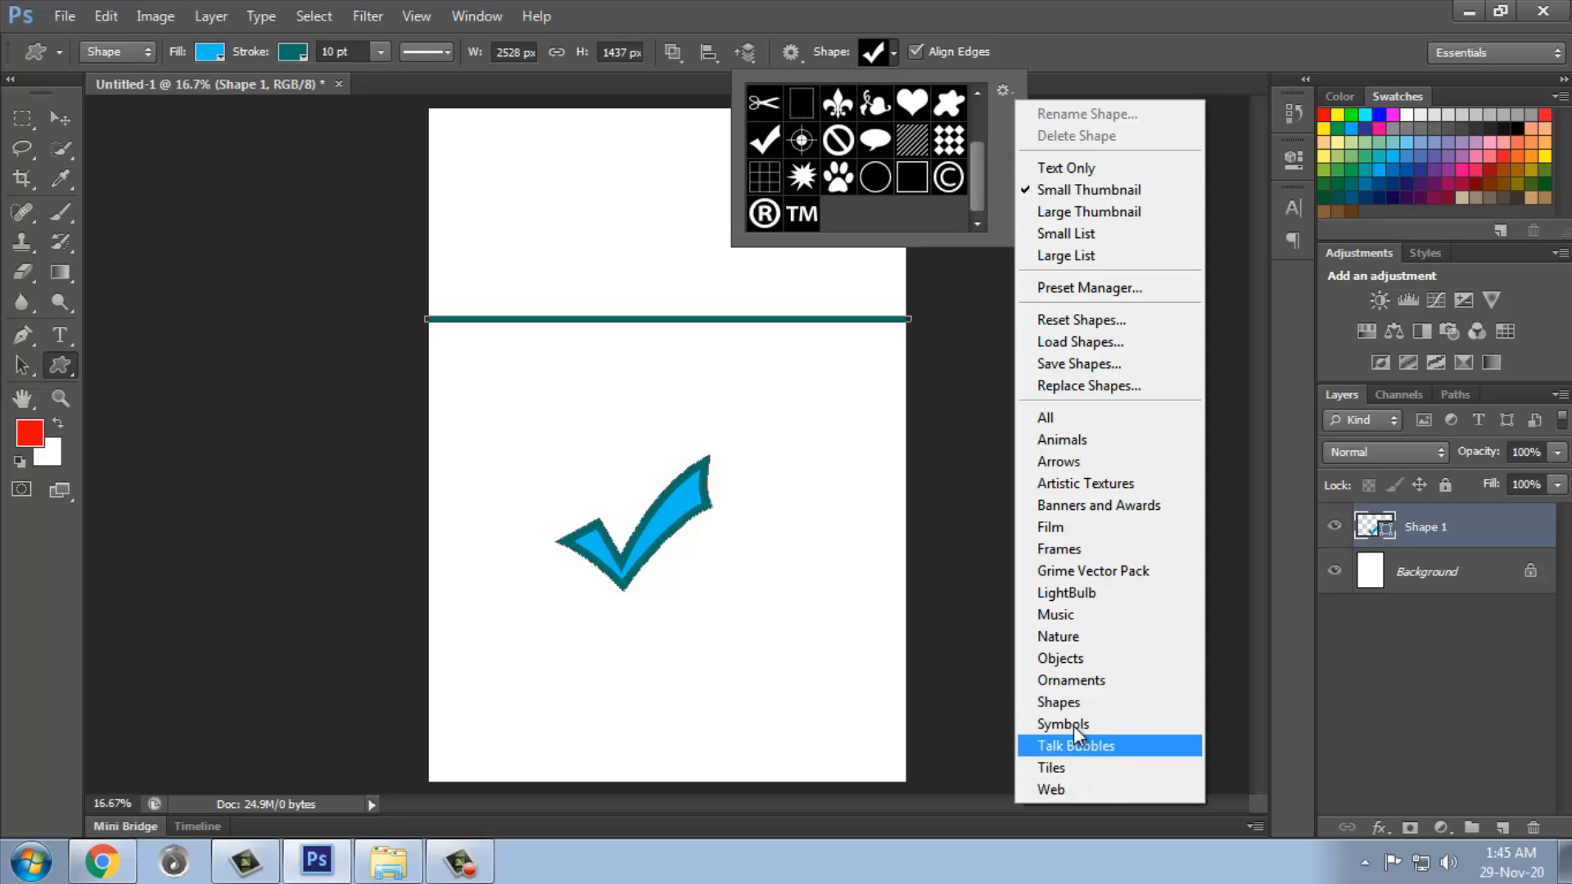
left_click(1068, 635)
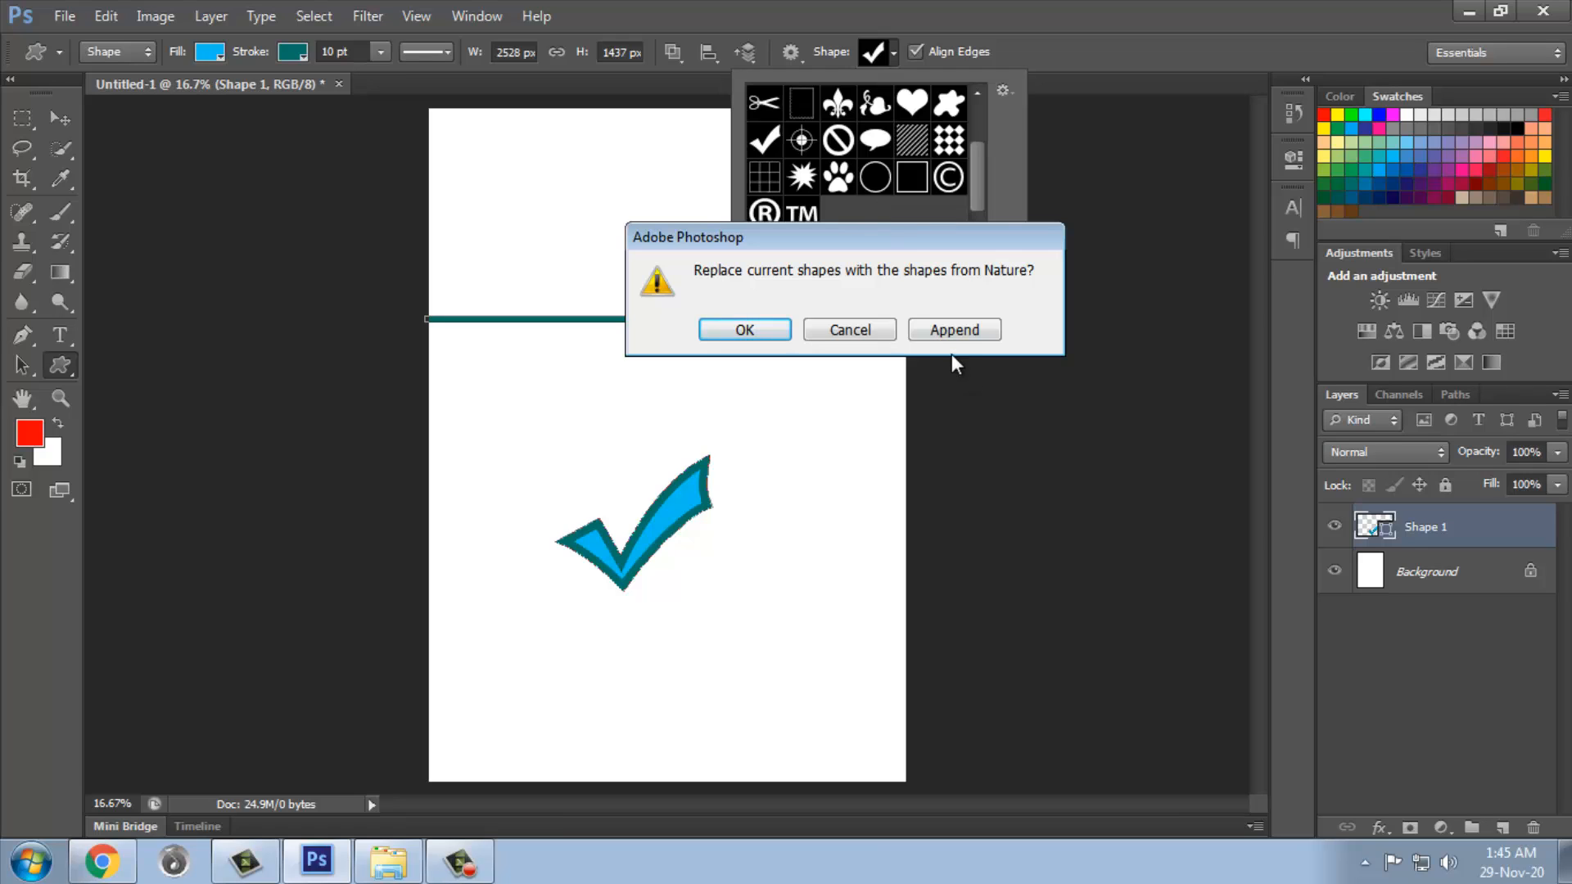
left_click(950, 329)
Step: Draw the pointed-petal flower from the Nature shapes with the Custom Shape tool, centred above the horizontal line
left_click(977, 221)
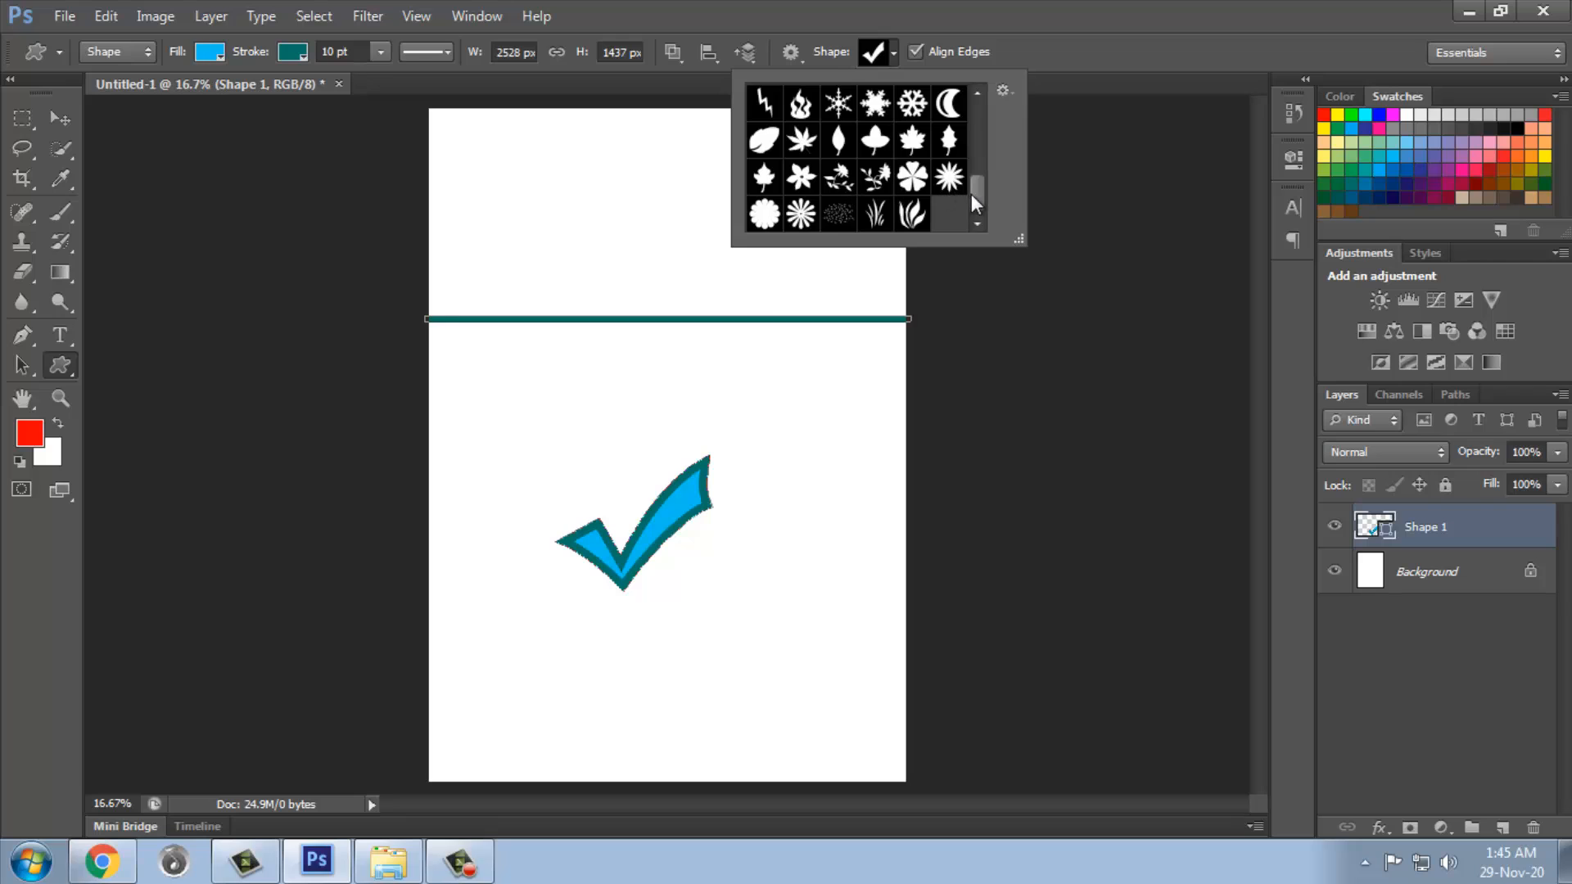
left_click(948, 176)
left_click_drag(574, 172, 714, 287)
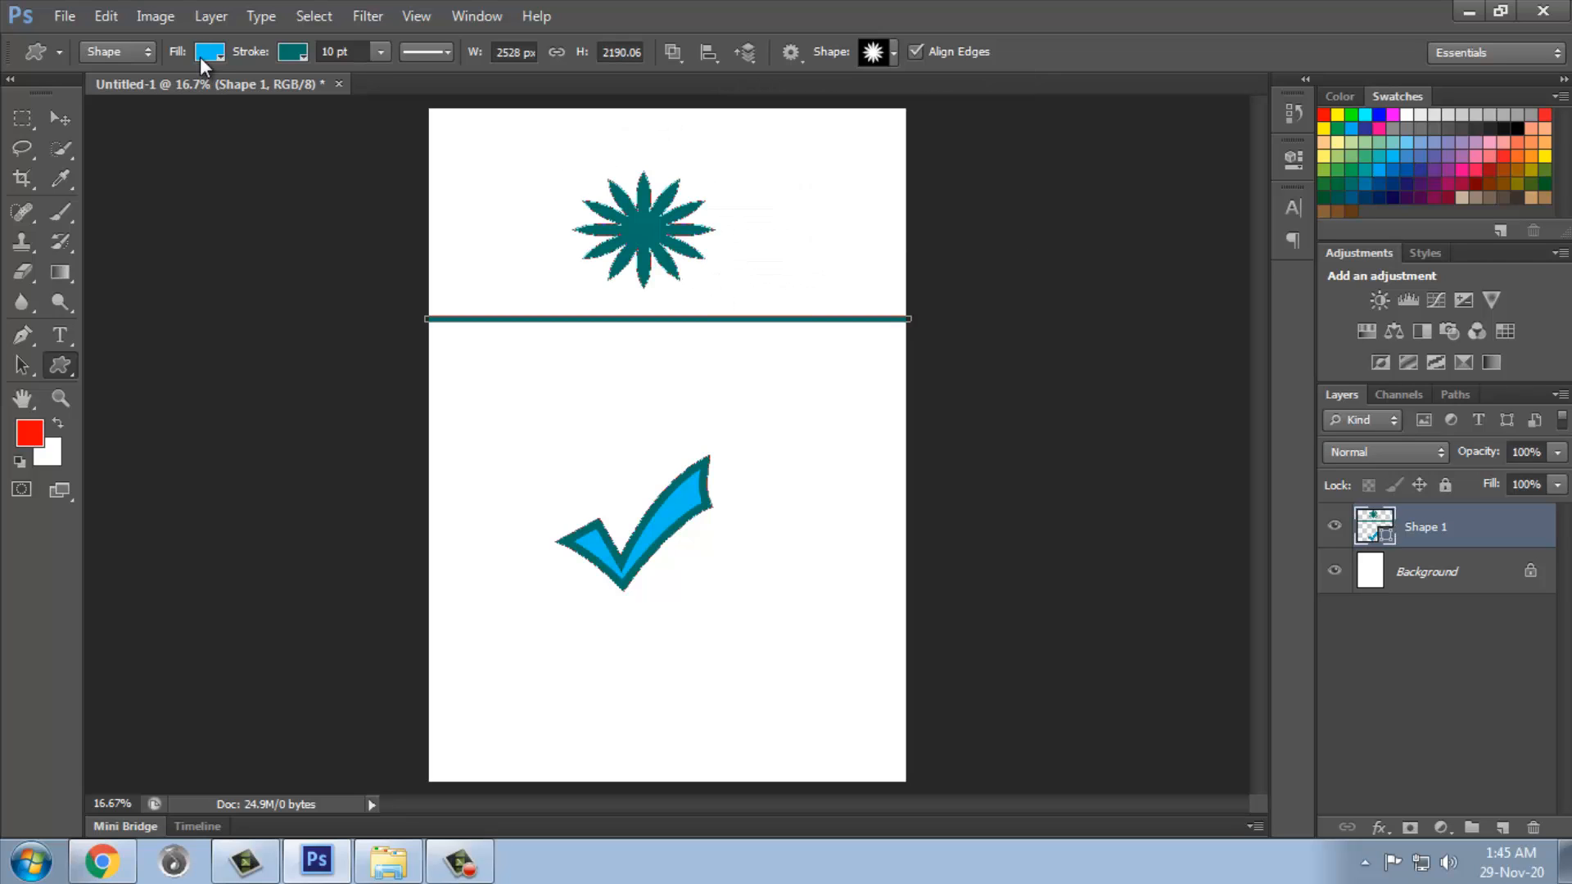
Step: Change the shape layer's stroke colour to medium blue
left_click(292, 52)
left_click(302, 240)
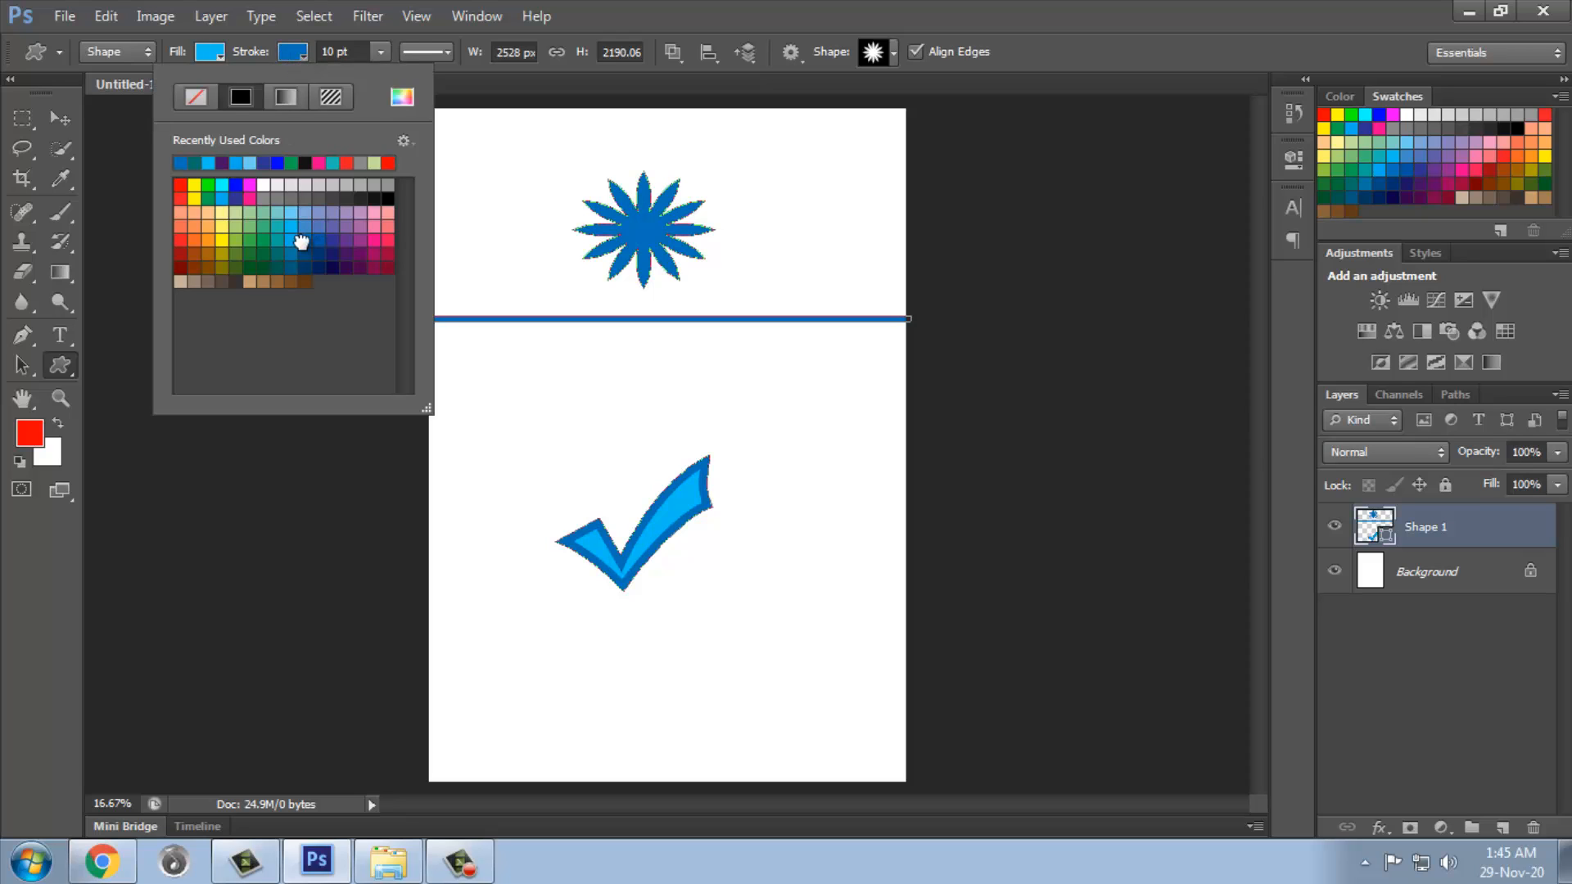
left_click(484, 175)
left_click(484, 175)
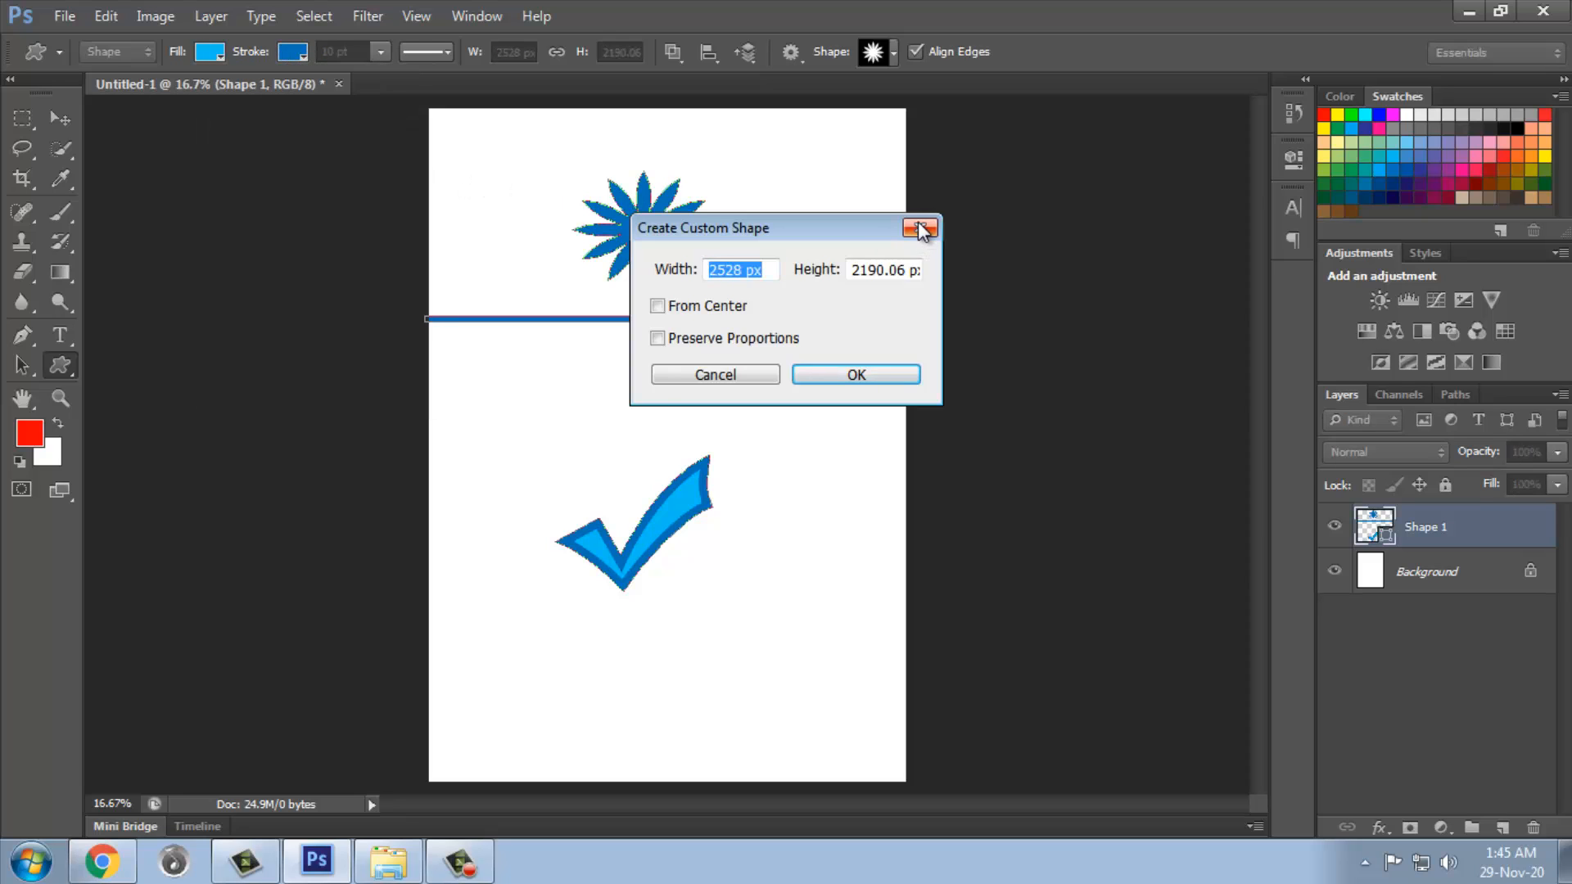
left_click(920, 228)
left_click(532, 278)
left_click(920, 230)
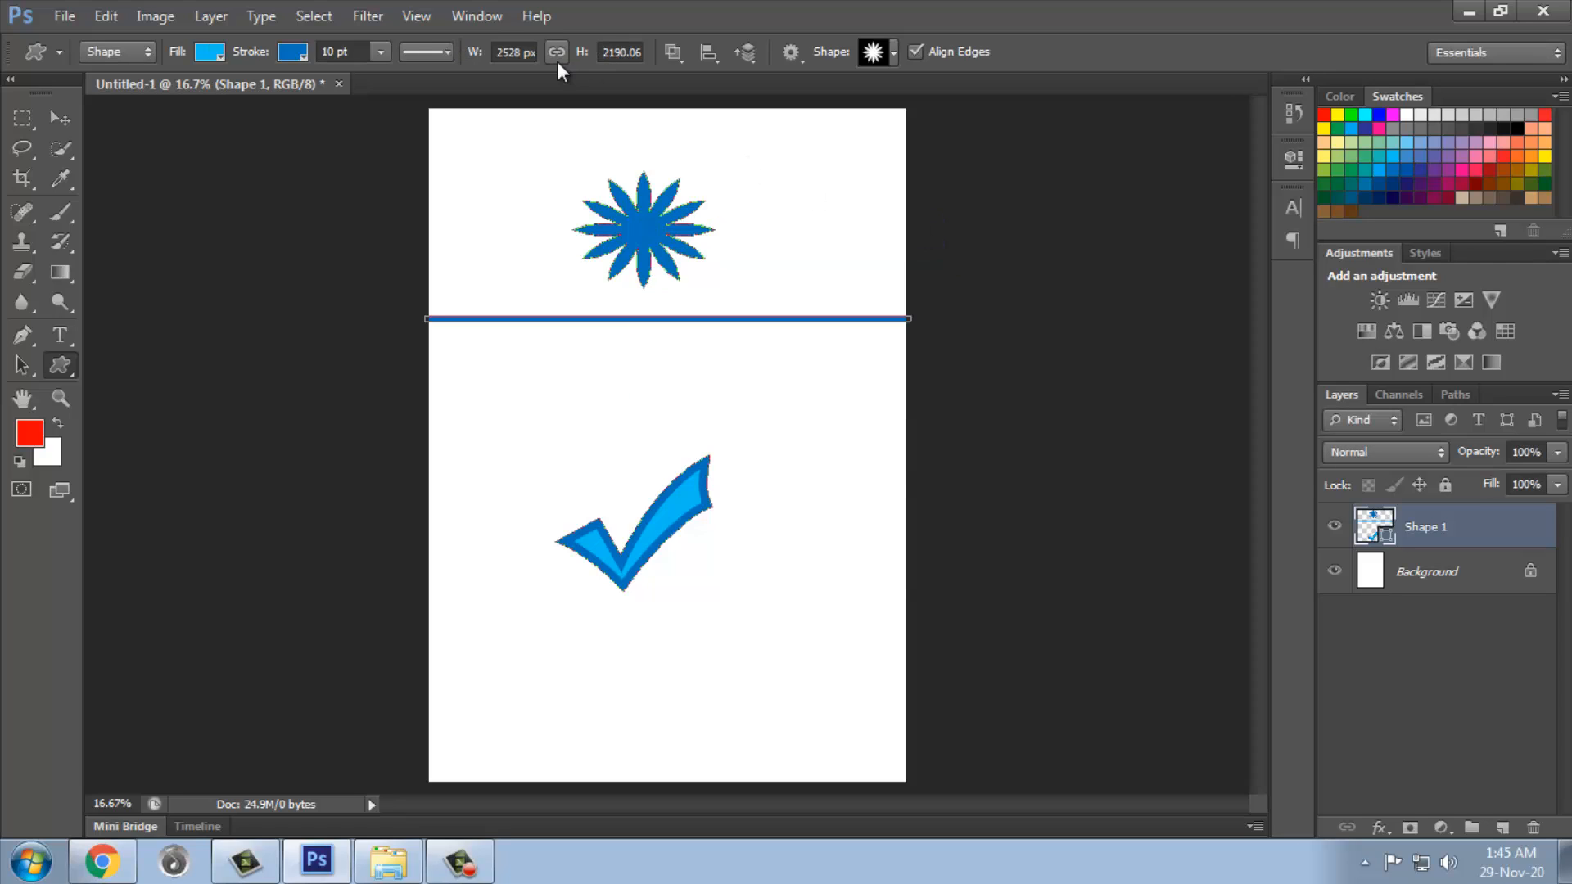
Step: Create a rectangle from its center just above the check mark, with a slightly reduced width and a height of 2190.06 px
right_click(70, 365)
left_click(144, 356)
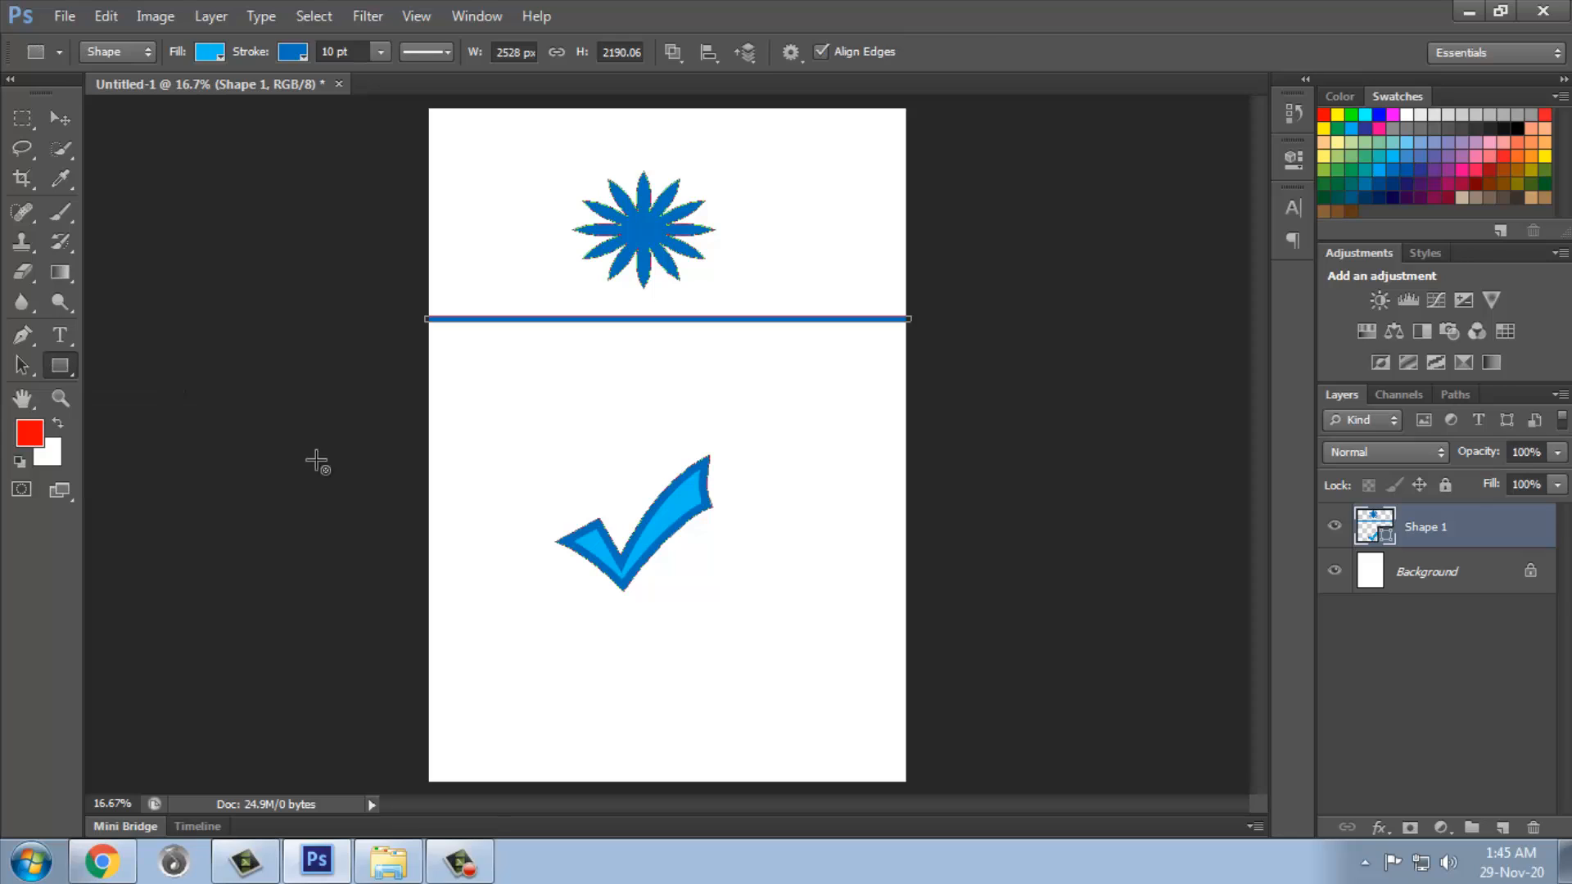
left_click(553, 438)
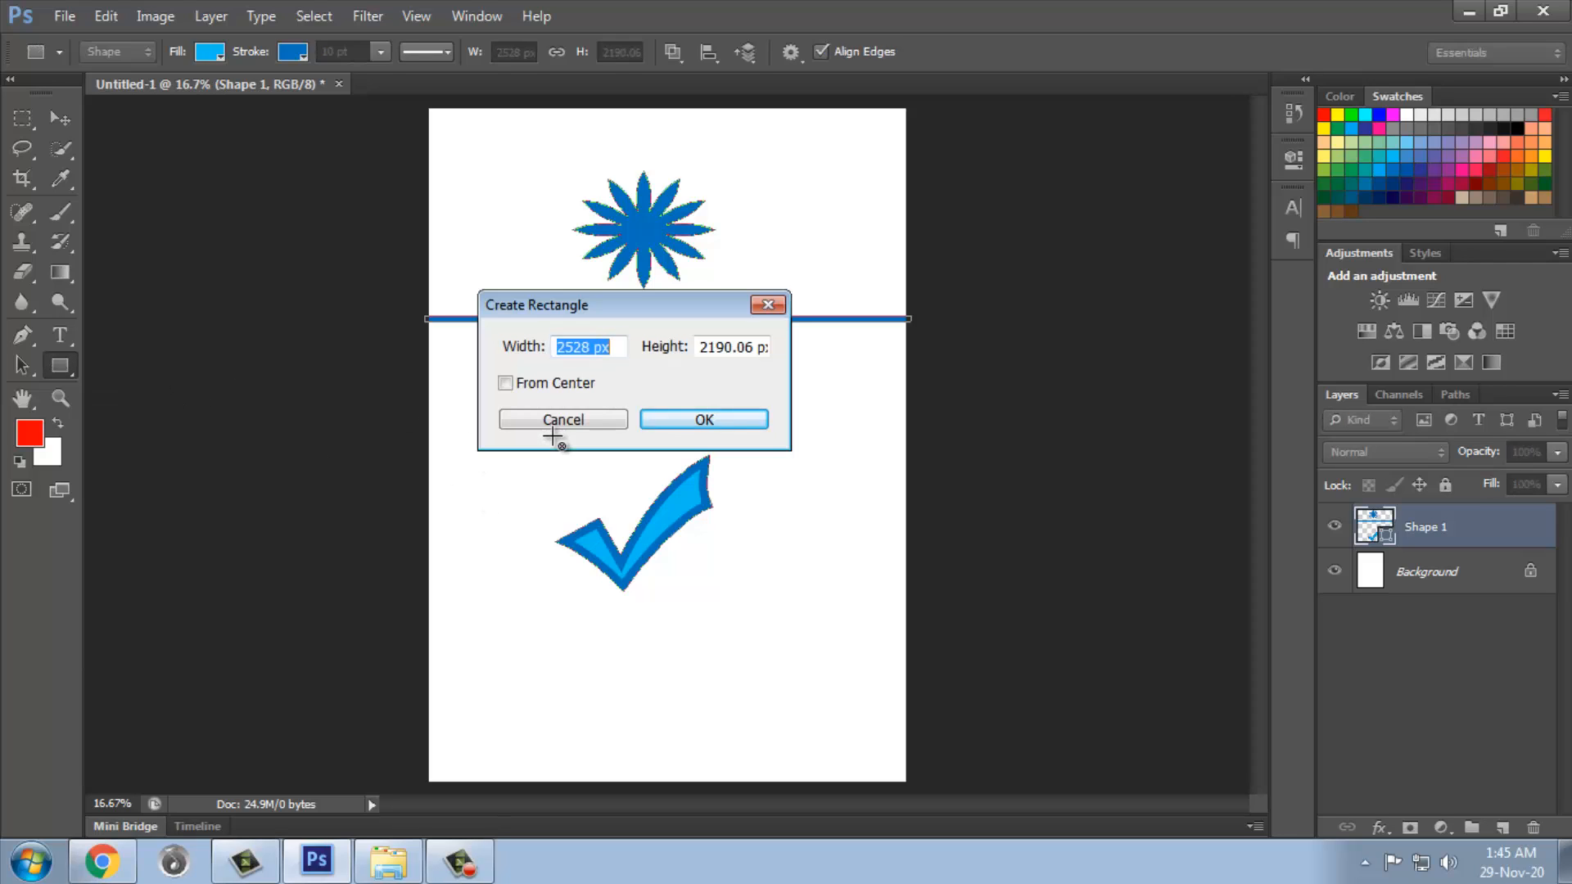
left_click(504, 383)
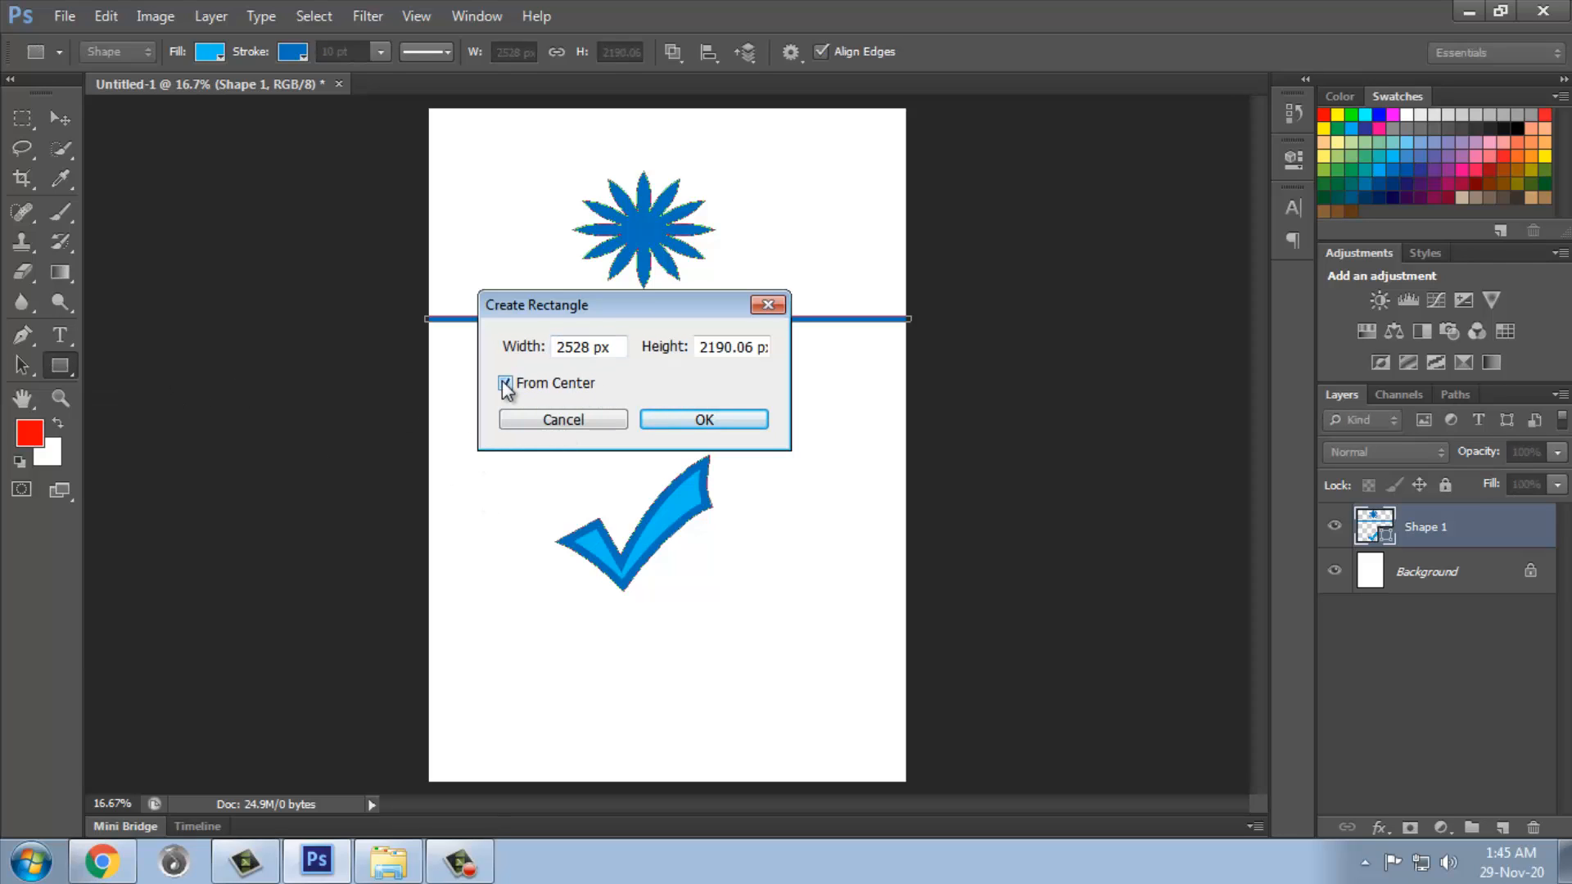
left_click_drag(527, 347, 485, 347)
left_click(704, 419)
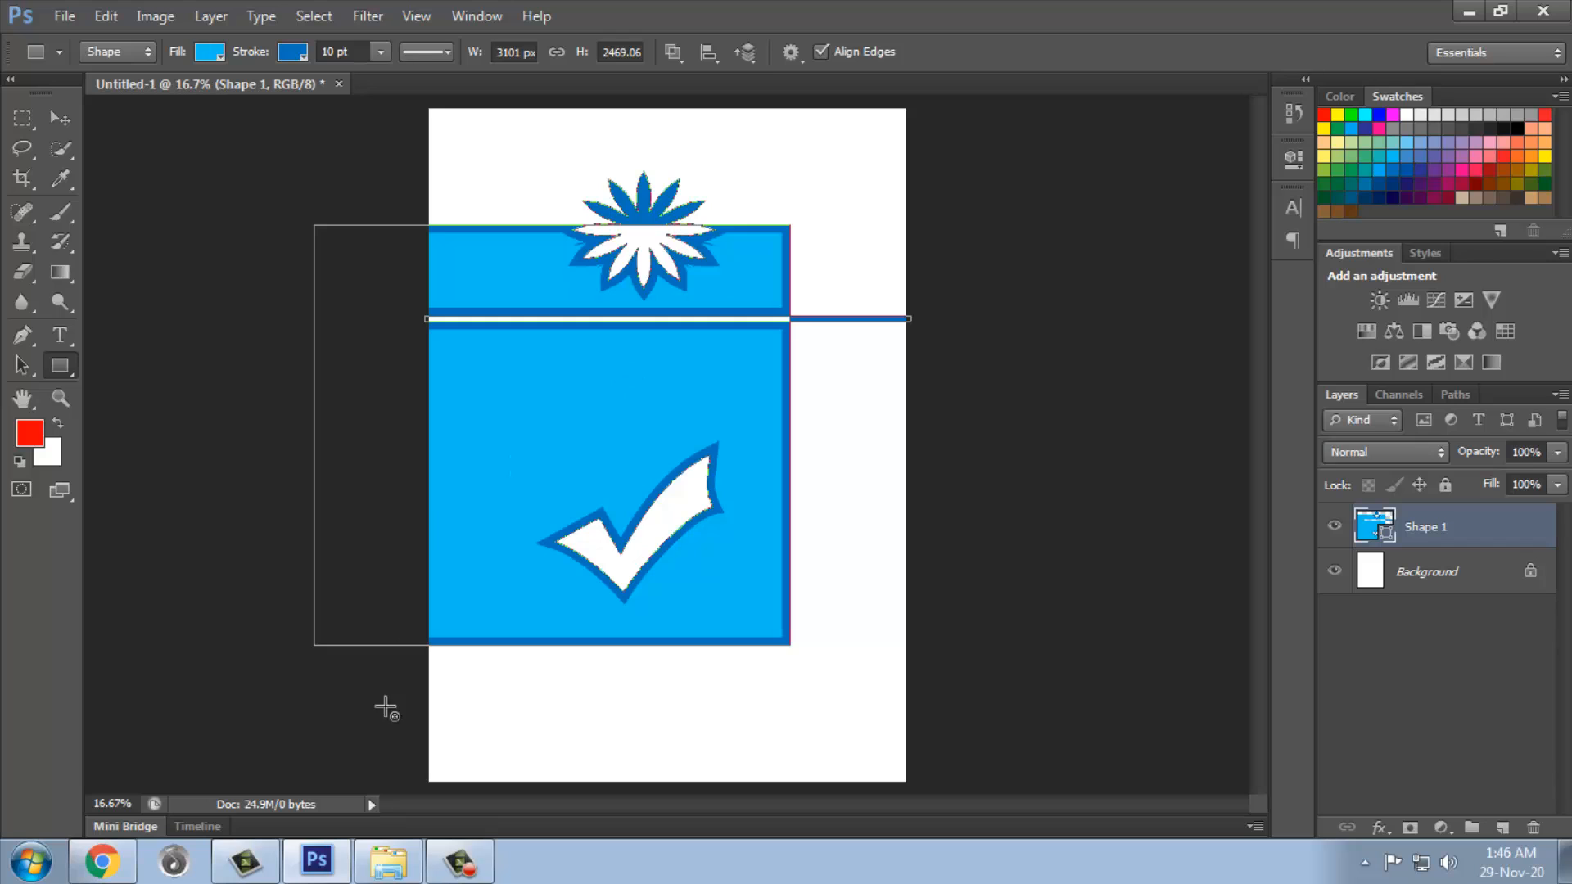
left_click(459, 860)
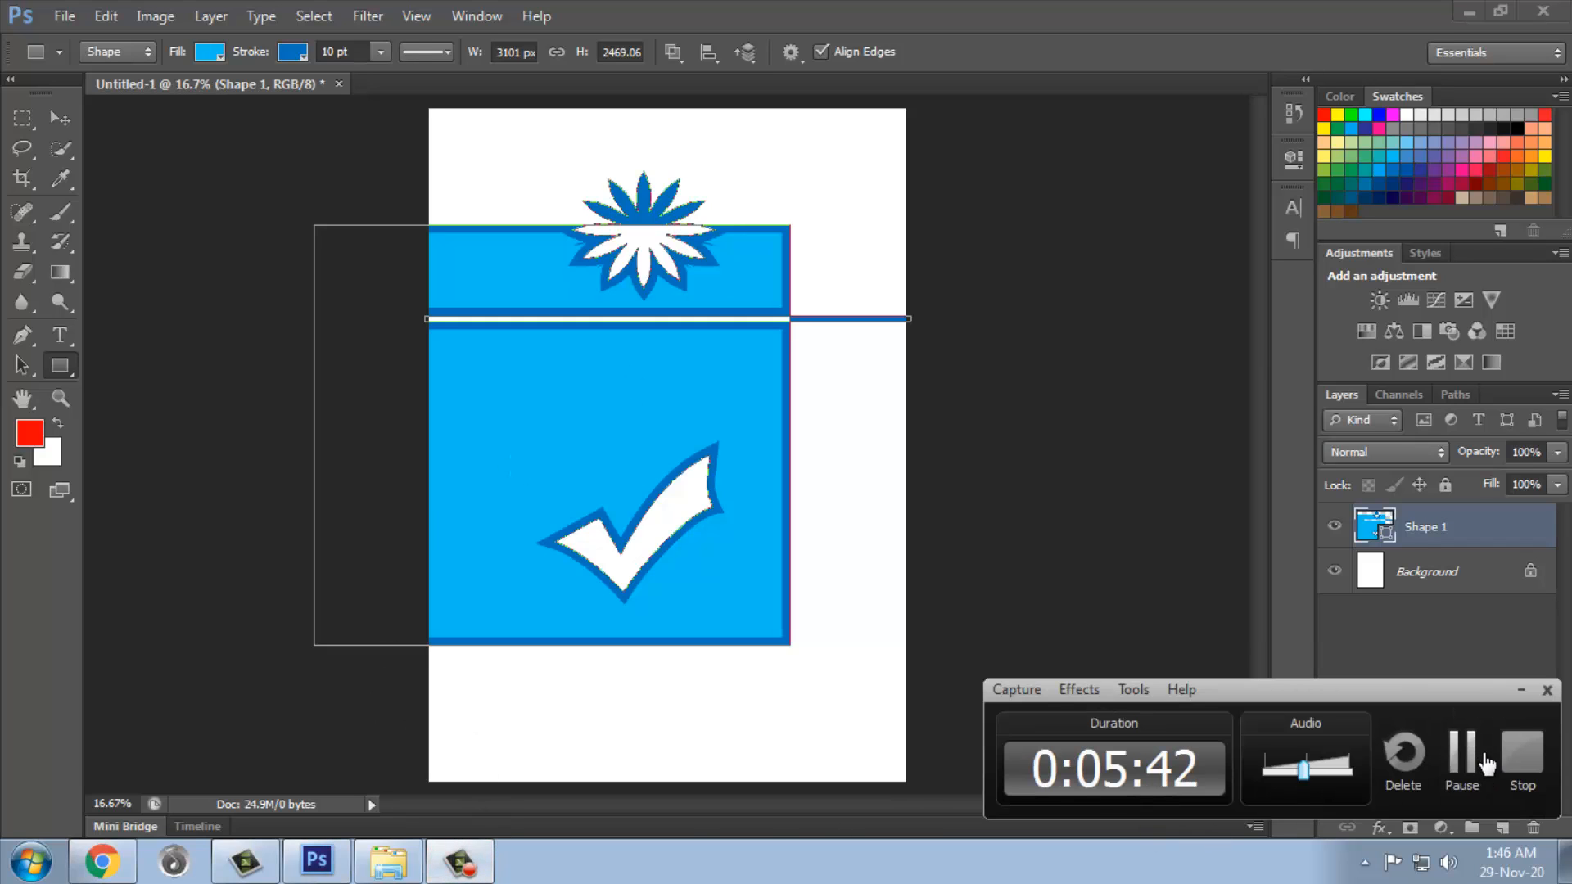
left_click(1522, 753)
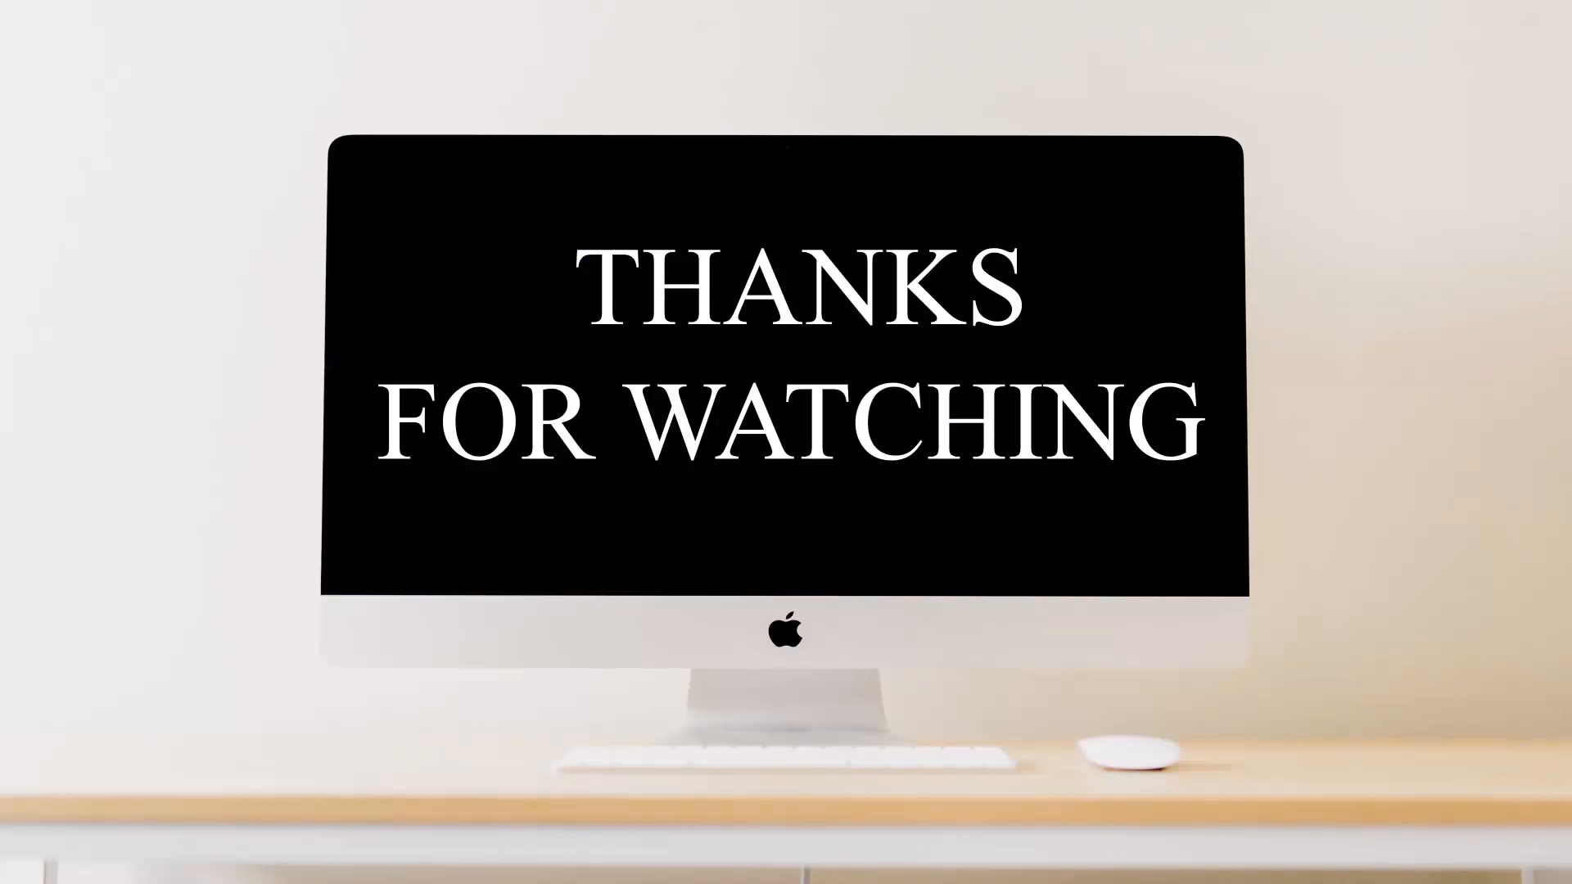